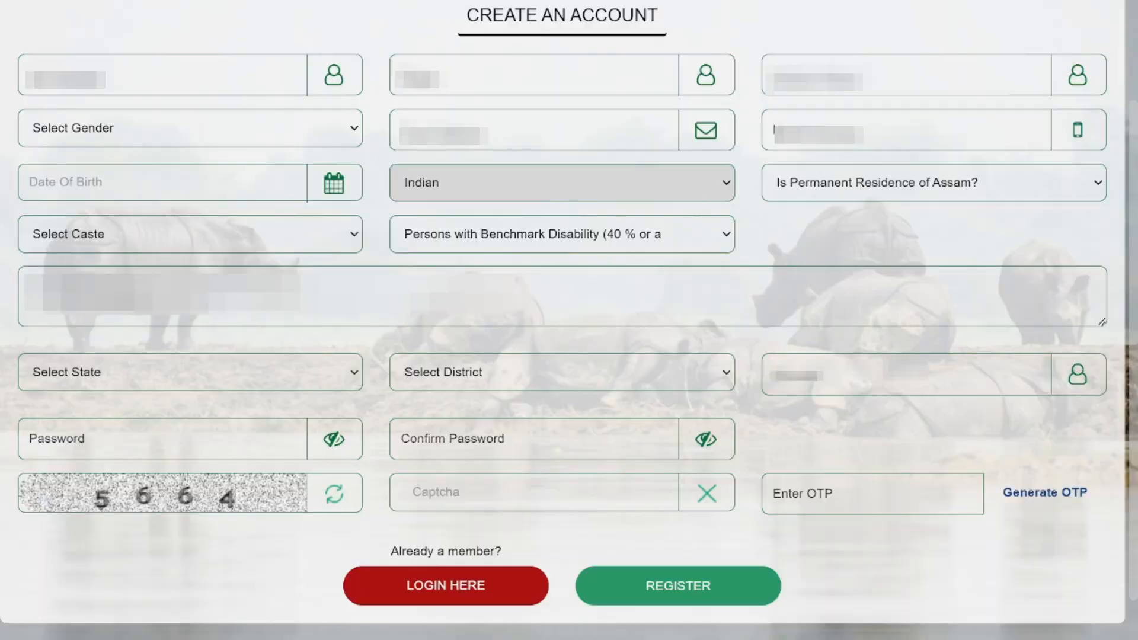
Type the candidate's names into the Create an Account name fields.
{"action": "type", "text": "********"}
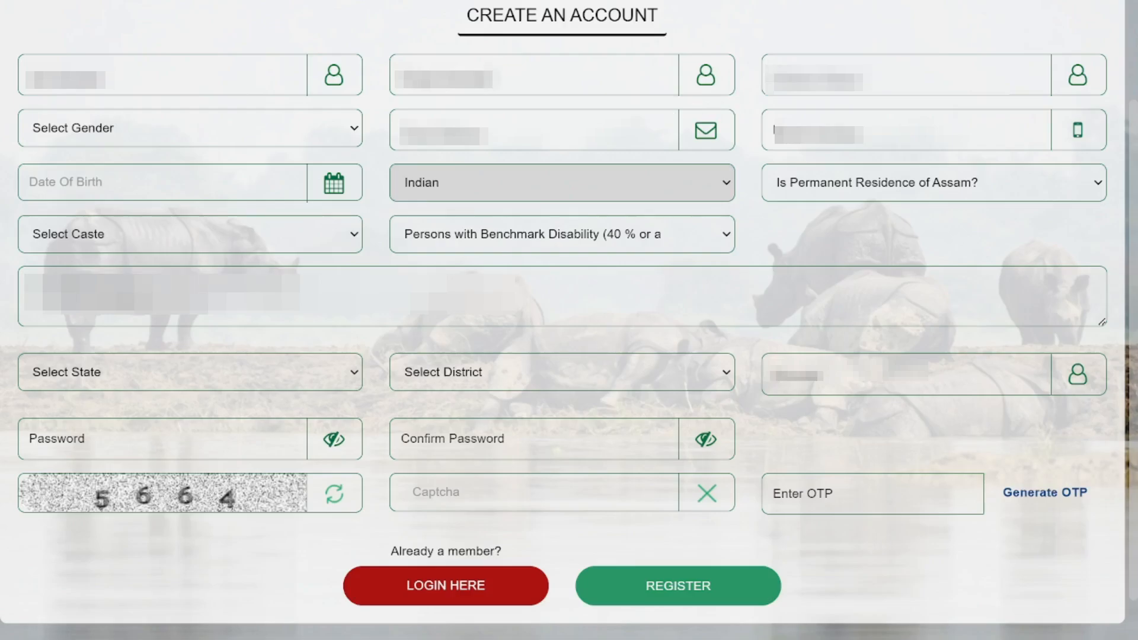
Set the gender to Male and fill in the email and mobile number.
{"action": "left_click", "coordinate": [224, 128]}
{"action": "left_click", "coordinate": [223, 171]}
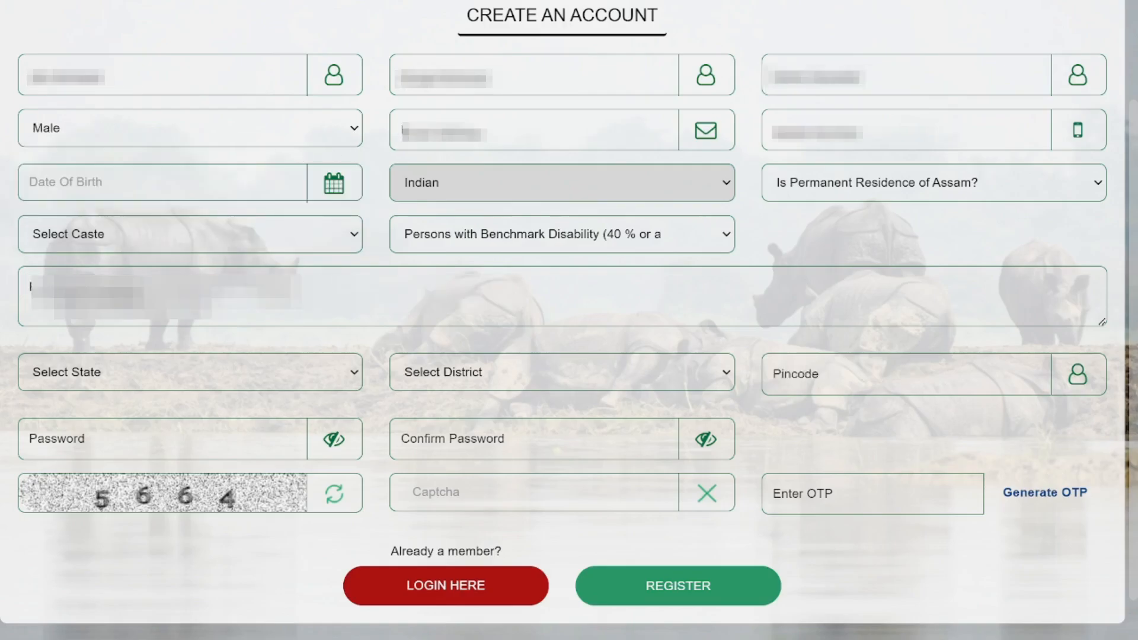
{"action": "type", "text": "s"}
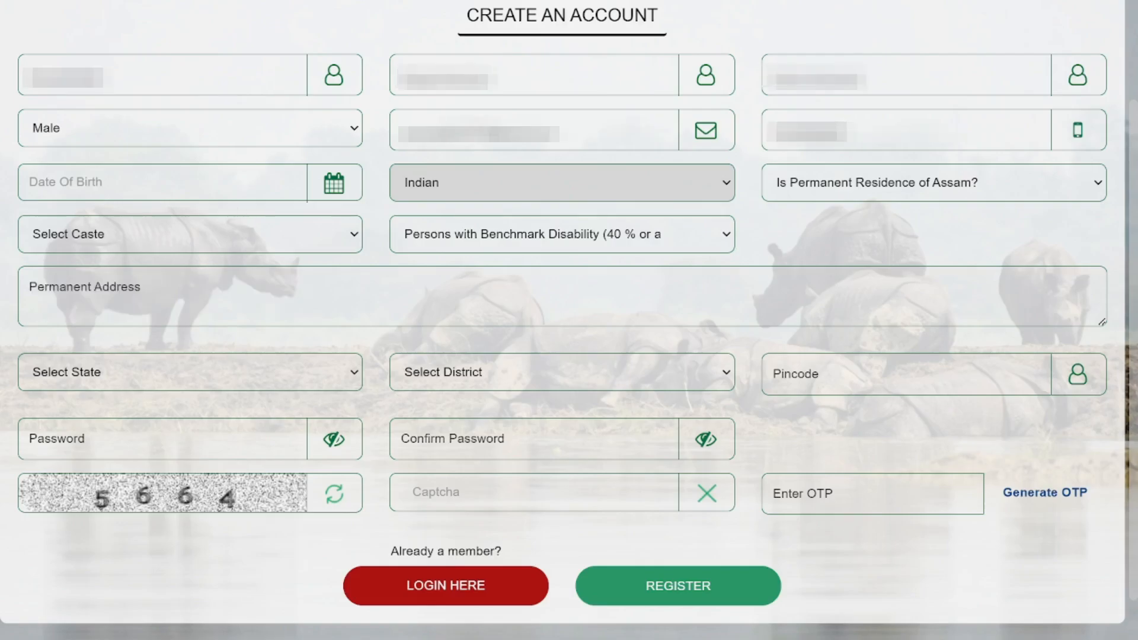
Pick 02/02/2002 as the date of birth in the calendar.
{"action": "left_click", "coordinate": [163, 182]}
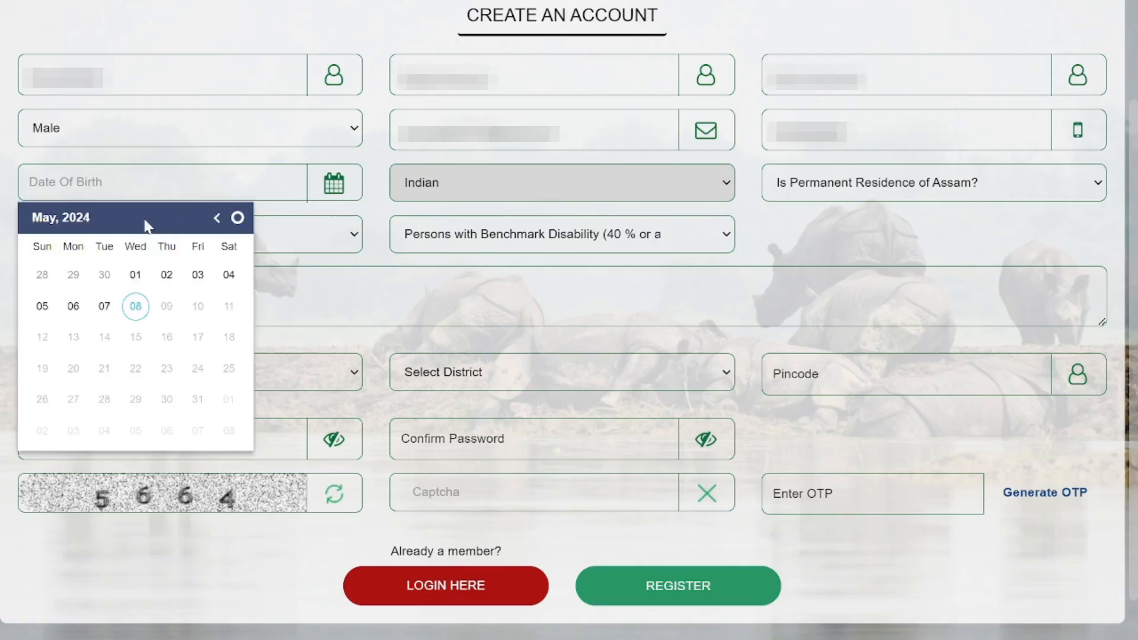
{"action": "left_click", "coordinate": [74, 221]}
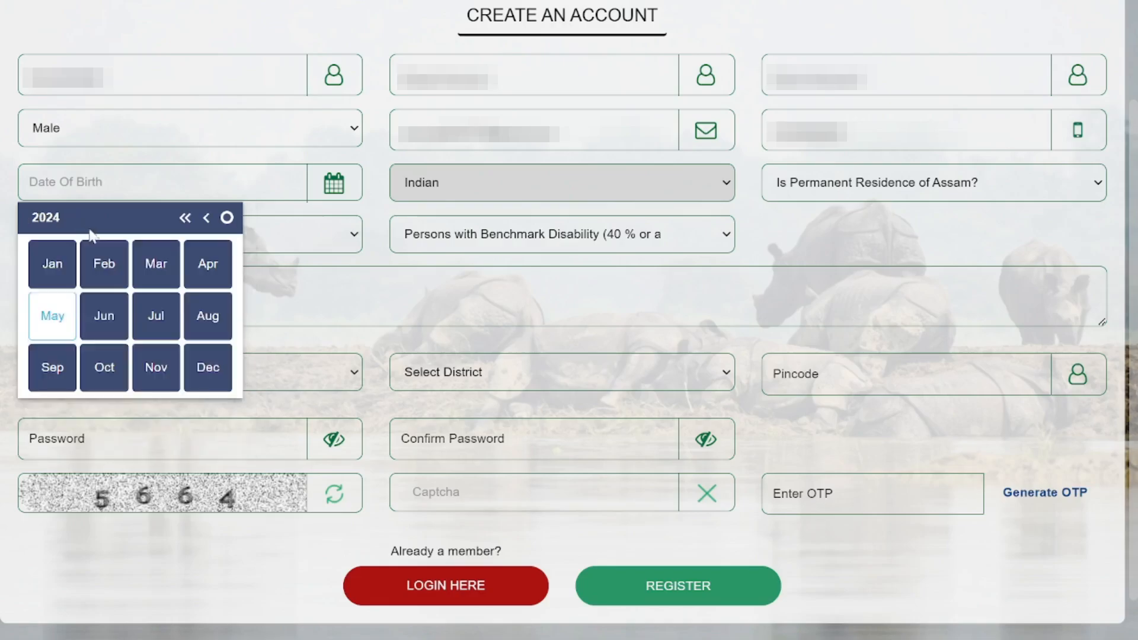
{"action": "left_click", "coordinate": [54, 221]}
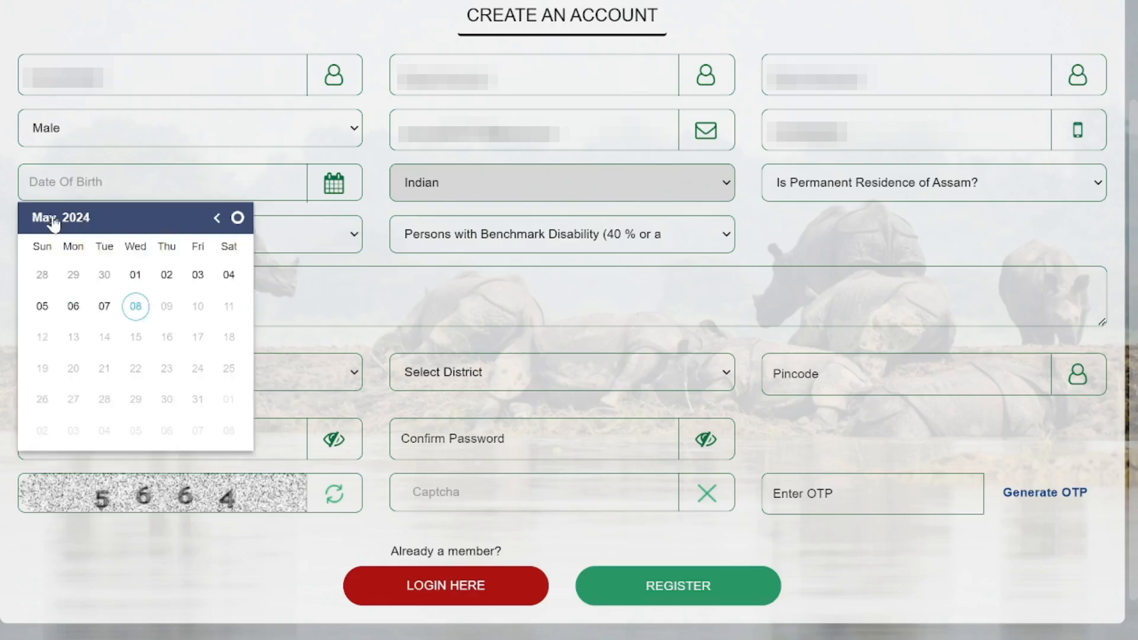
{"action": "left_click", "coordinate": [76, 218]}
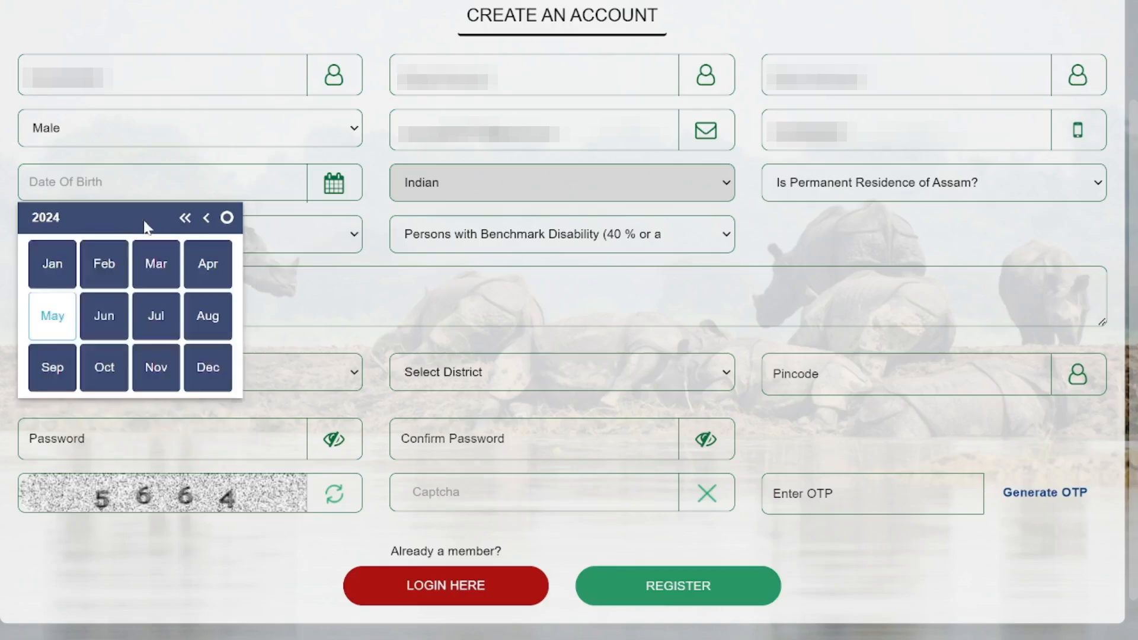
{"action": "left_click", "coordinate": [171, 220]}
{"action": "left_click", "coordinate": [143, 220]}
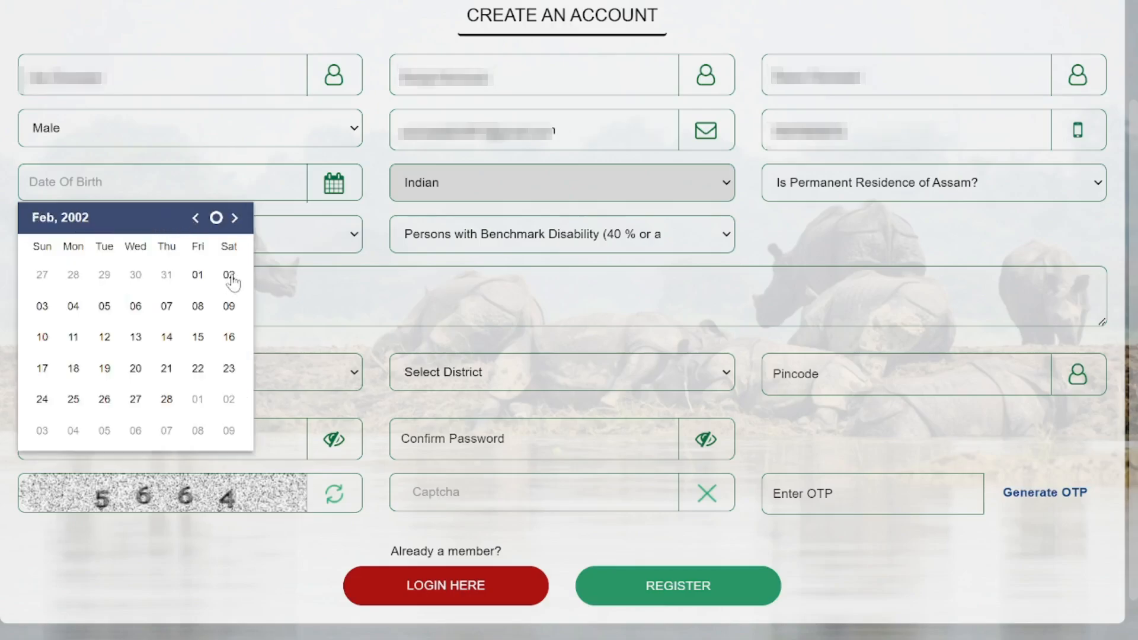
{"action": "left_click", "coordinate": [229, 275]}
Answer Yes to Assam residence, choose caste Scheduled Tribes Plains(STP), and set disability to No.
{"action": "left_click", "coordinate": [889, 182]}
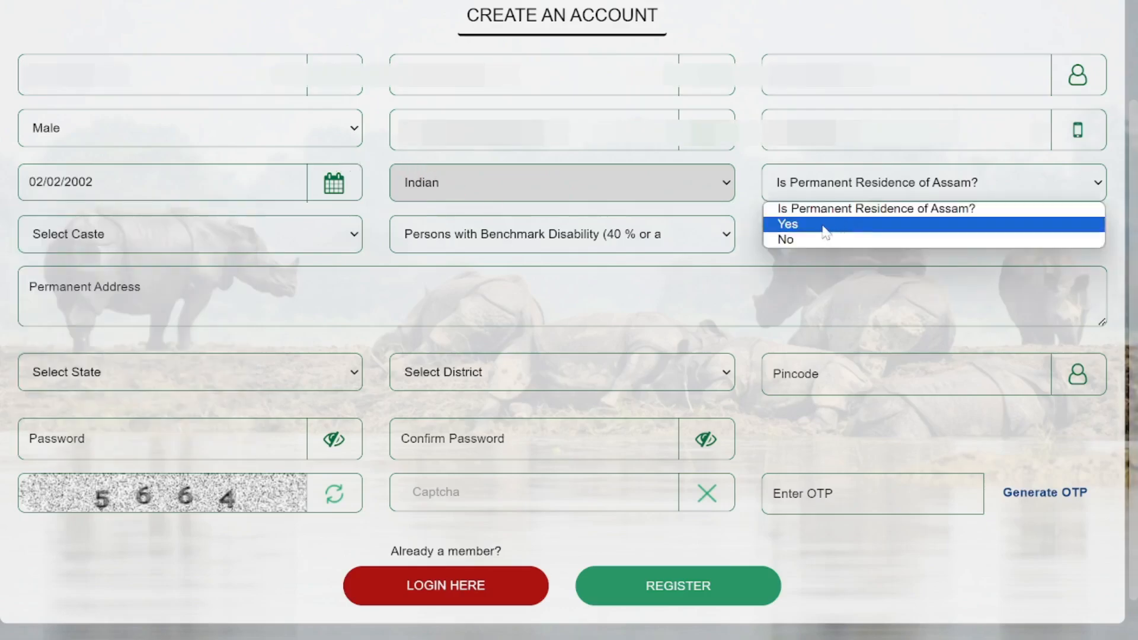
{"action": "left_click", "coordinate": [775, 224]}
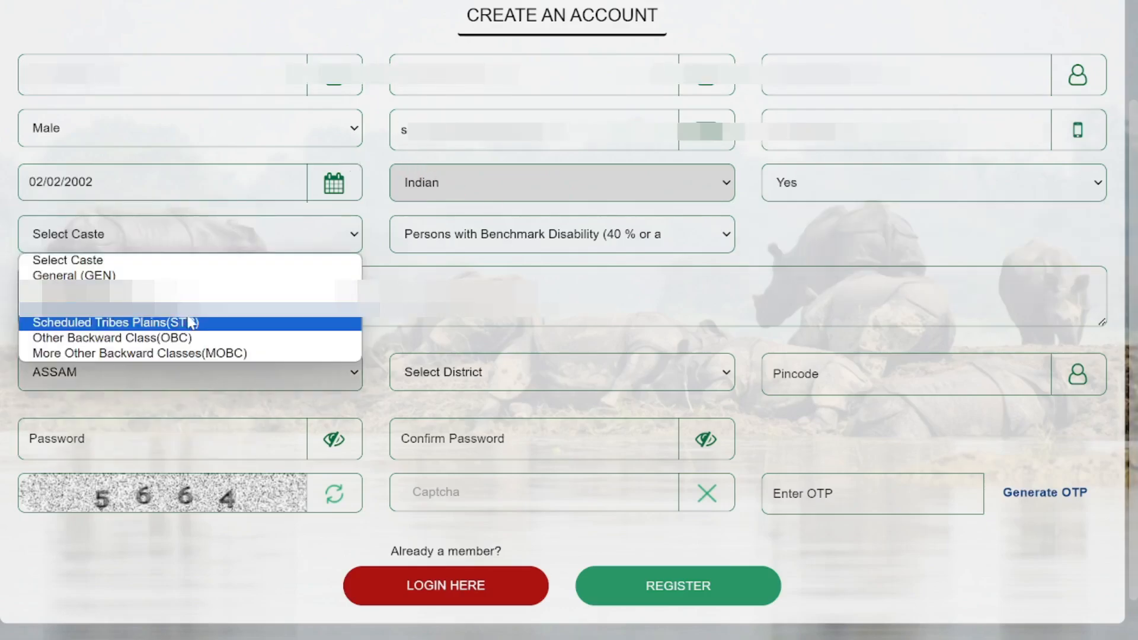
{"action": "left_click", "coordinate": [189, 320]}
{"action": "left_click", "coordinate": [659, 247]}
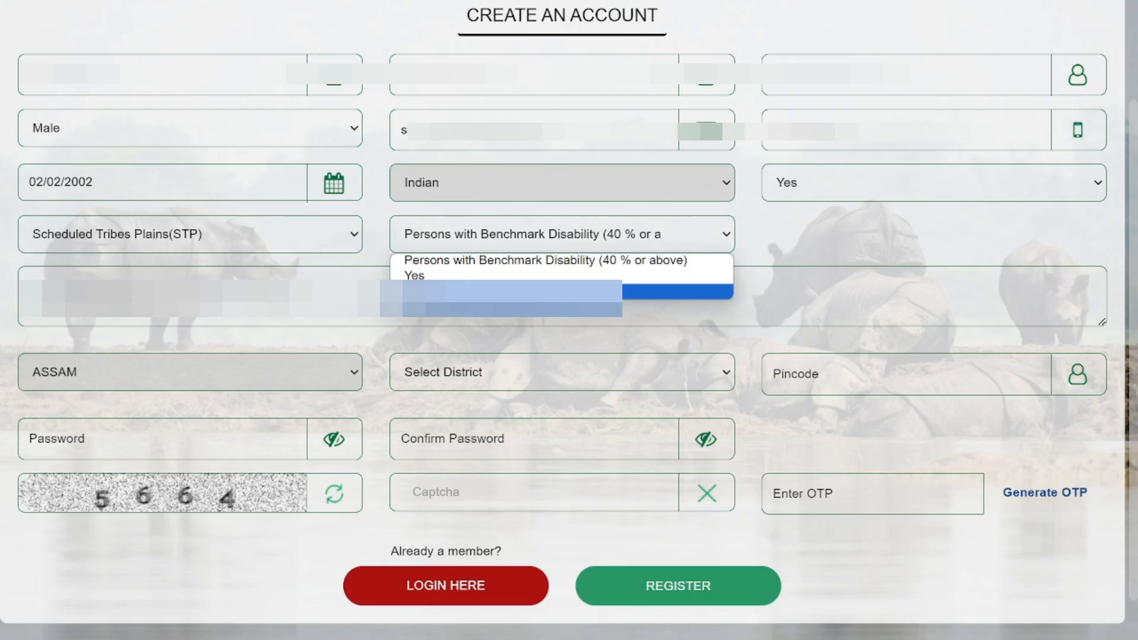
{"action": "left_click", "coordinate": [562, 291]}
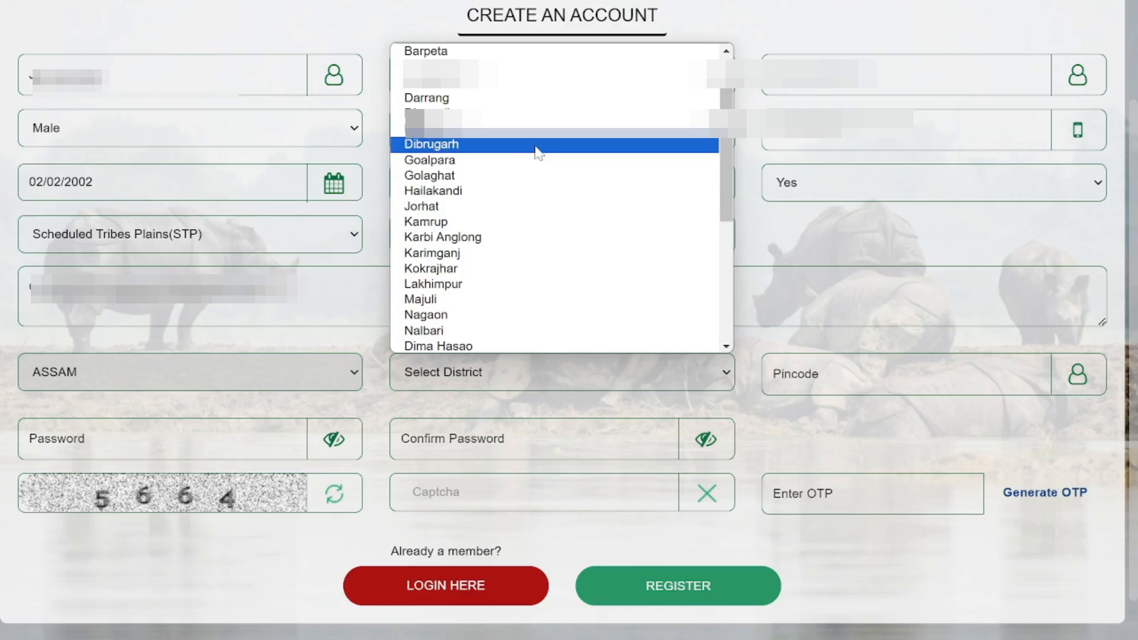
Set district Dibrugarh and pincode 786613, then fill in the password and captcha.
{"action": "left_click", "coordinate": [539, 145]}
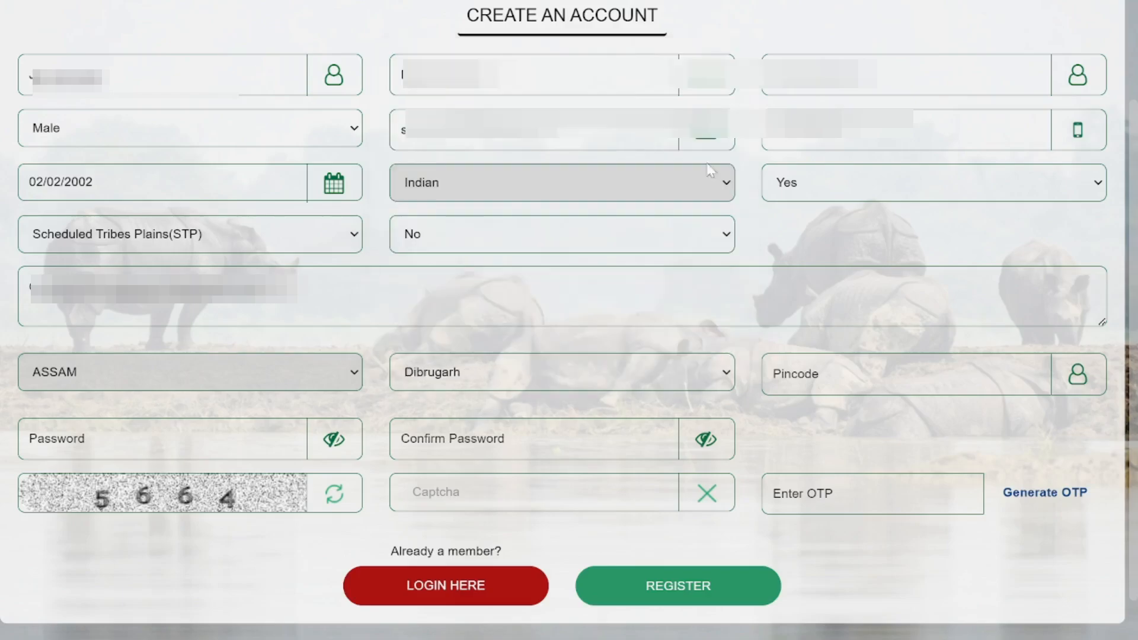
{"action": "left_click", "coordinate": [795, 395]}
{"action": "type", "text": "78"}
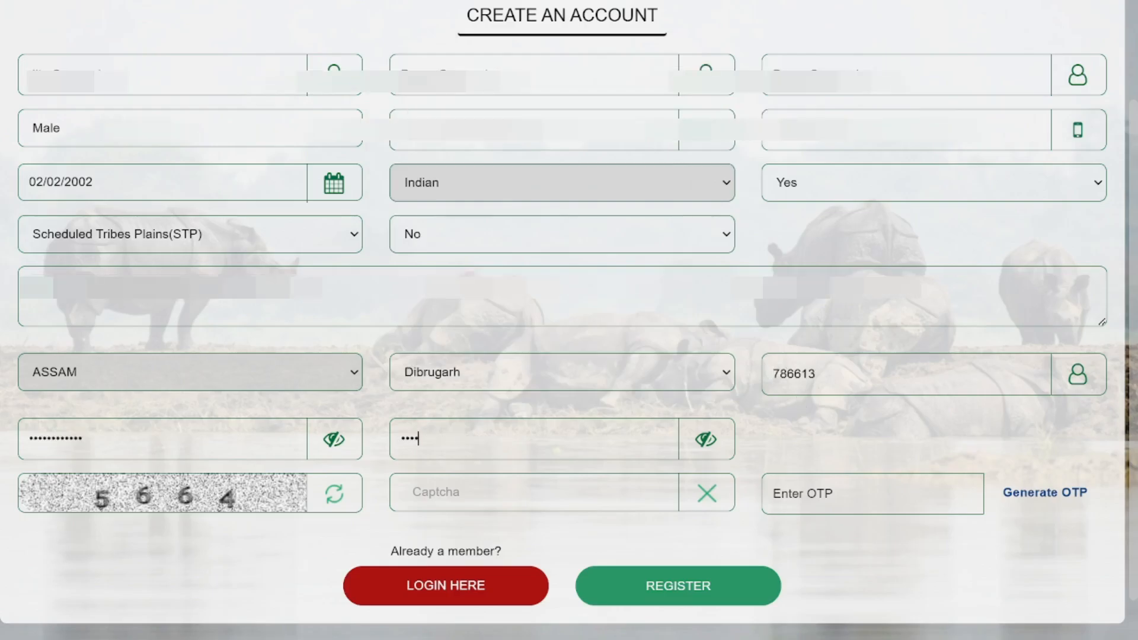
{"action": "type", "text": "•"}
{"action": "type", "text": "•"}
{"action": "type", "text": "••"}
{"action": "type", "text": "5664"}
Generate and enter the OTP, then submit the registration.
{"action": "key", "text": "Tab"}
{"action": "left_click", "coordinate": [1047, 501]}
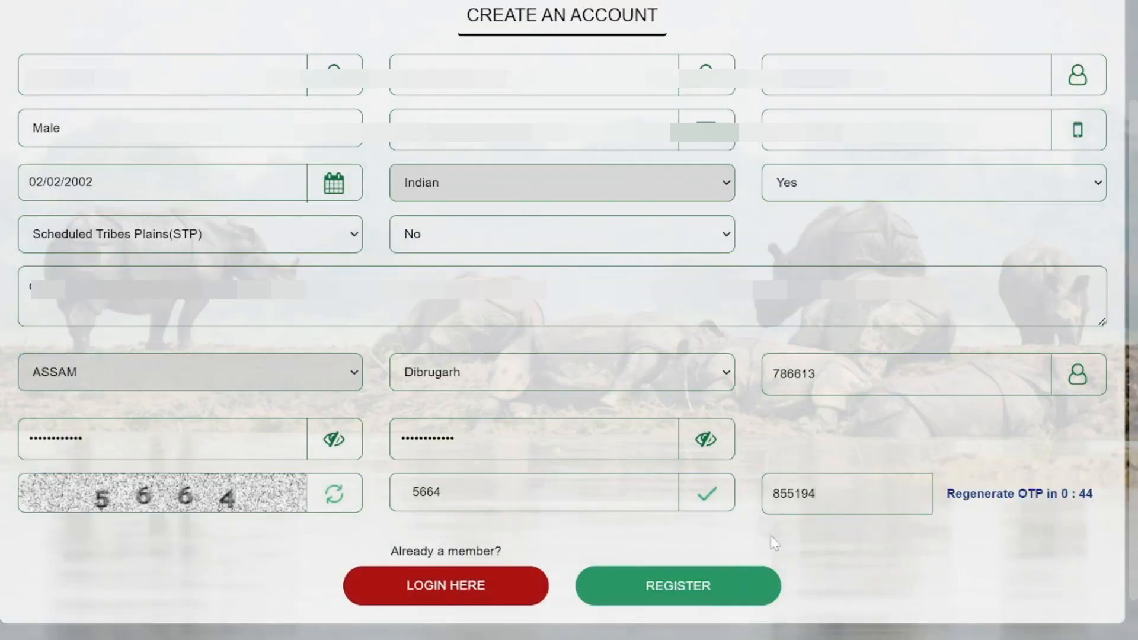
{"action": "left_click", "coordinate": [726, 602]}
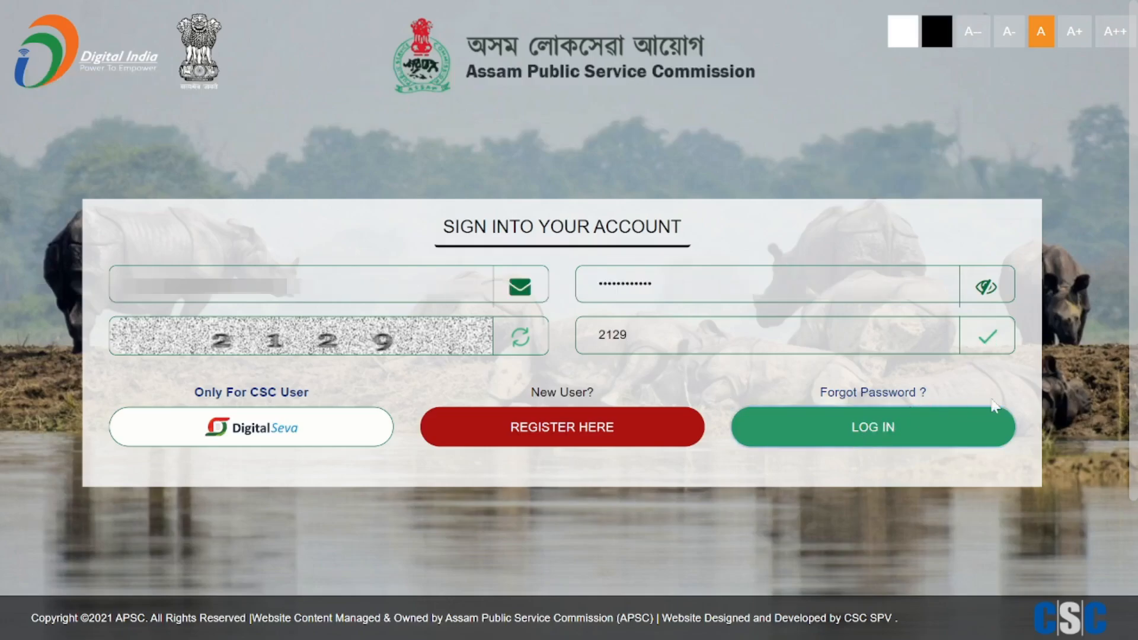
Log in with the new account's email, password and captcha.
{"action": "left_click", "coordinate": [872, 427]}
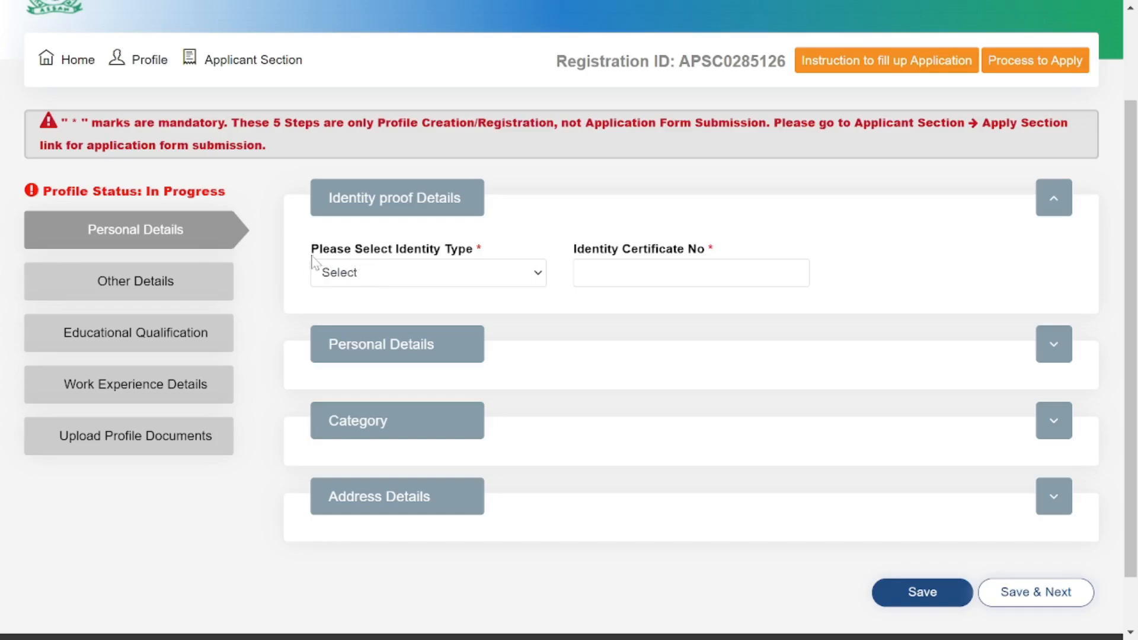
Choose Aadhaar Card as identity proof, enter and confirm its last four digits, then expand Personal Details.
{"action": "left_click", "coordinate": [410, 270]}
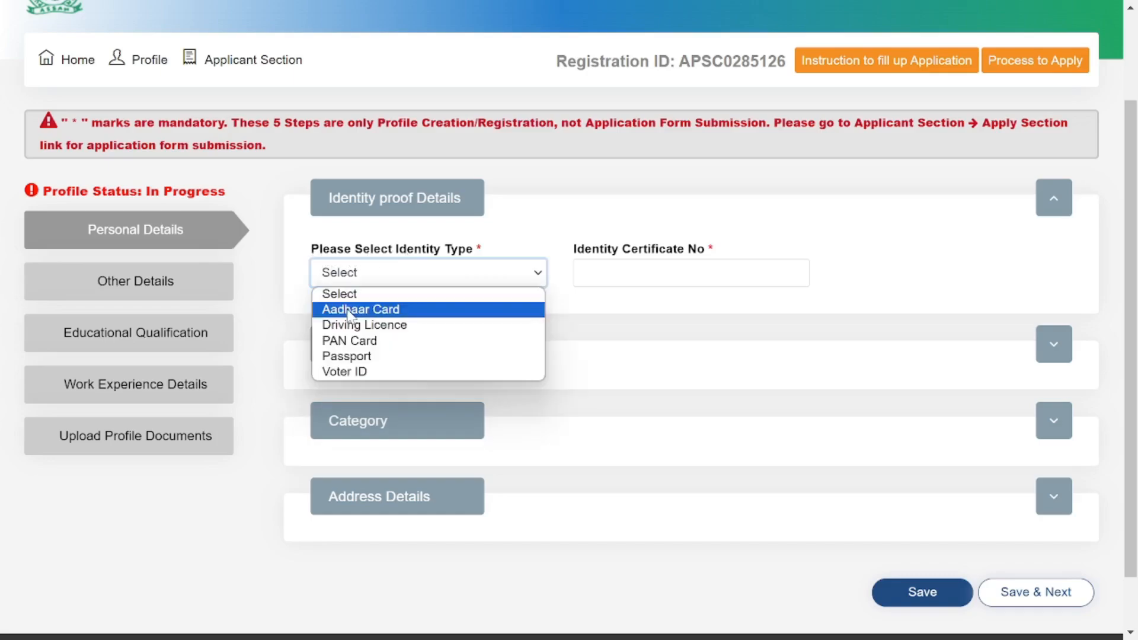
{"action": "left_click", "coordinate": [452, 311]}
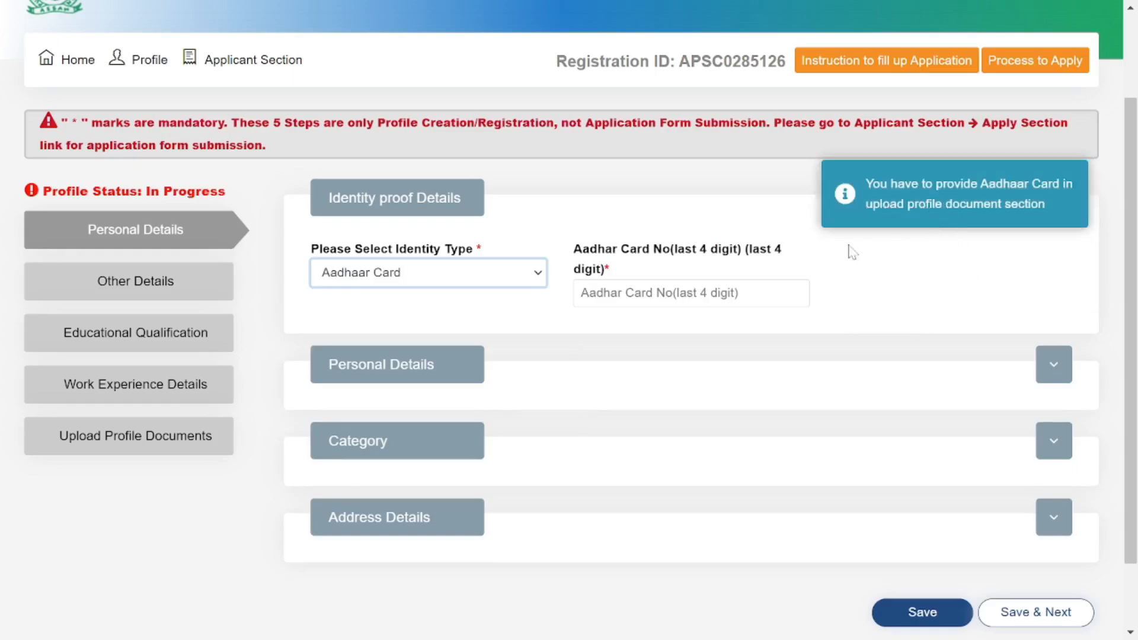
{"action": "left_click", "coordinate": [691, 293]}
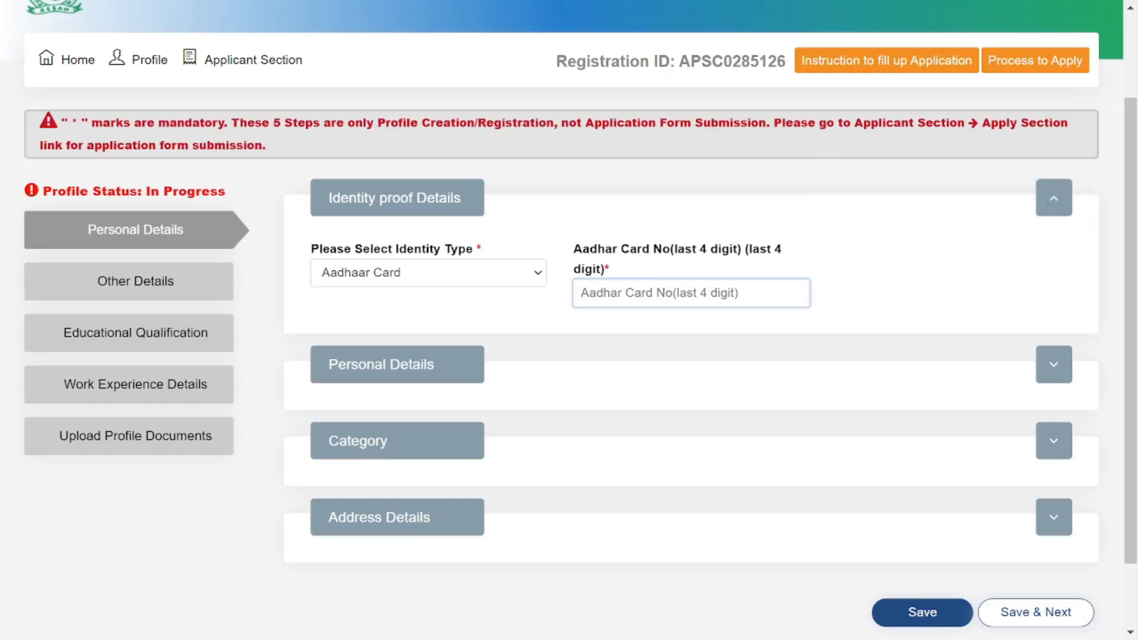
{"action": "key", "text": "Tab"}
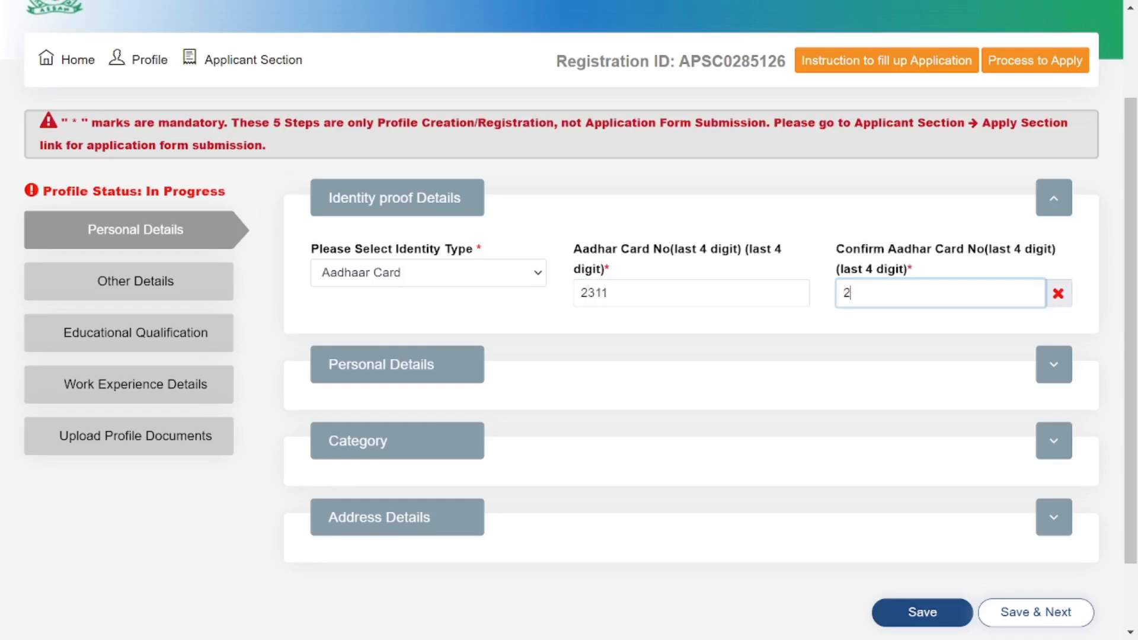
{"action": "left_click", "coordinate": [950, 211]}
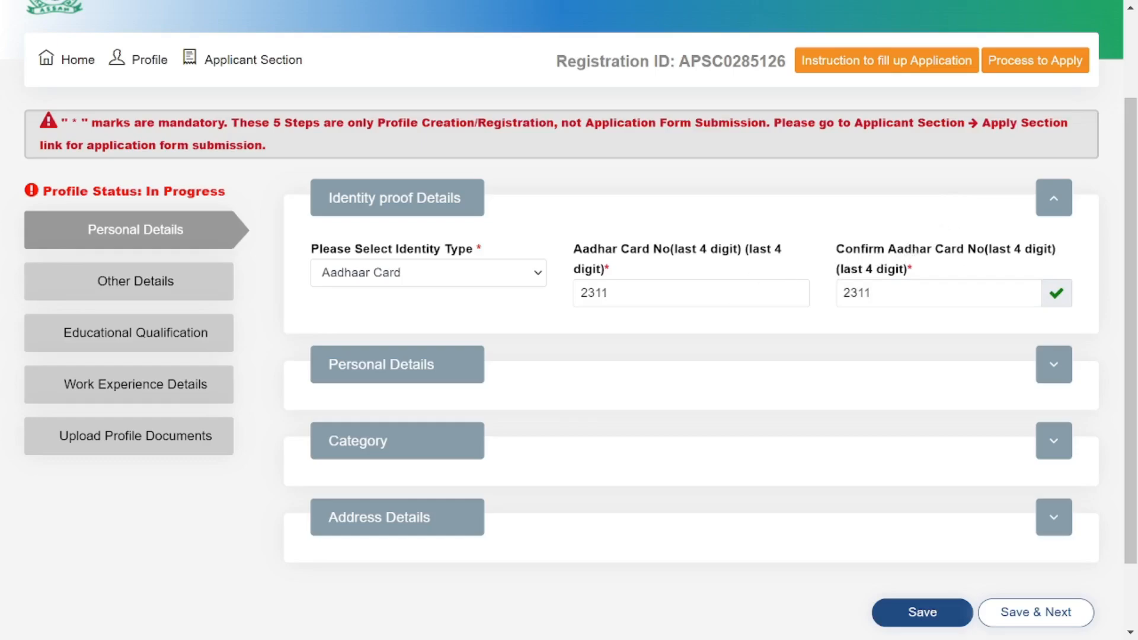
{"action": "left_click", "coordinate": [1054, 364]}
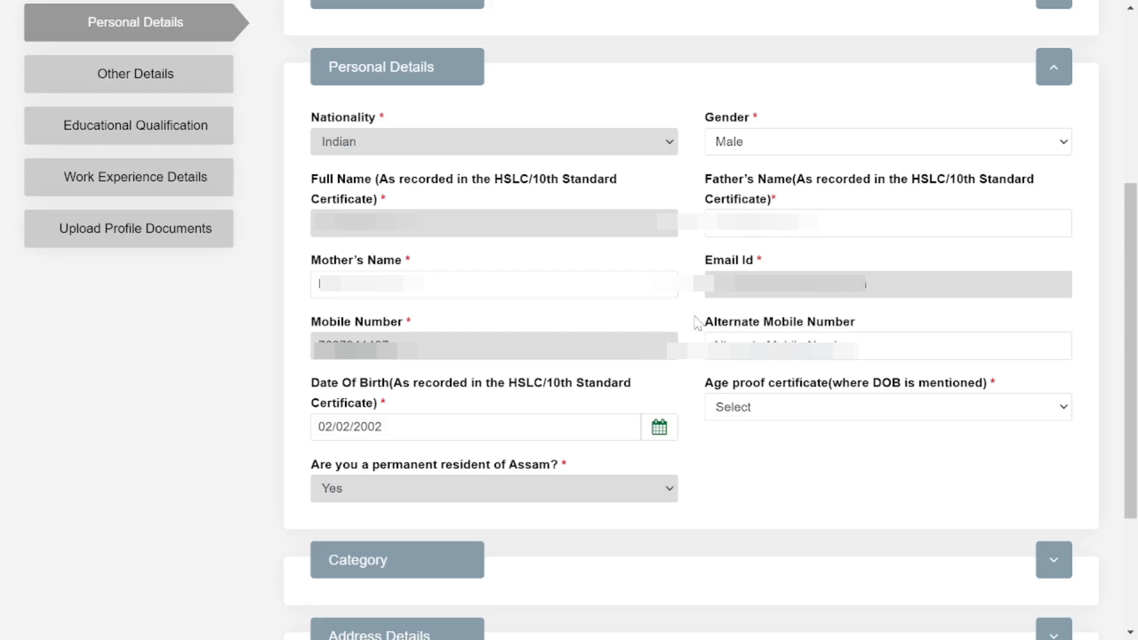
Enter the alternate mobile number and choose 12th Admit card as the age proof certificate.
{"action": "left_click", "coordinate": [715, 339]}
{"action": "type", "text": "9957"}
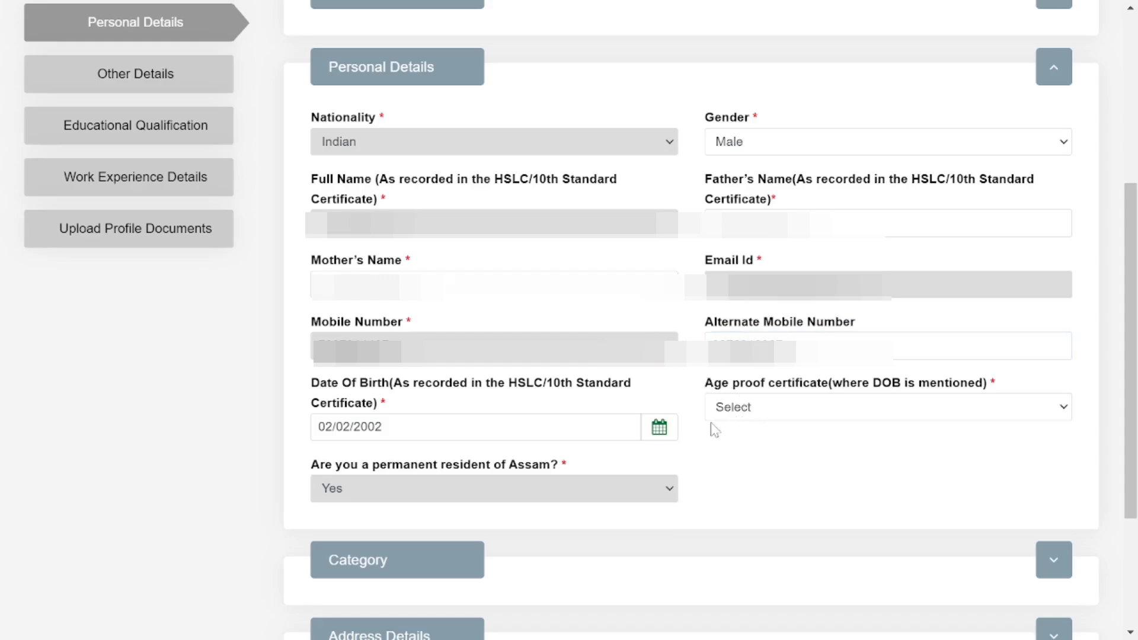
{"action": "left_click_drag", "start_coordinate": [702, 385], "coordinate": [1014, 394]}
{"action": "left_click", "coordinate": [972, 408]}
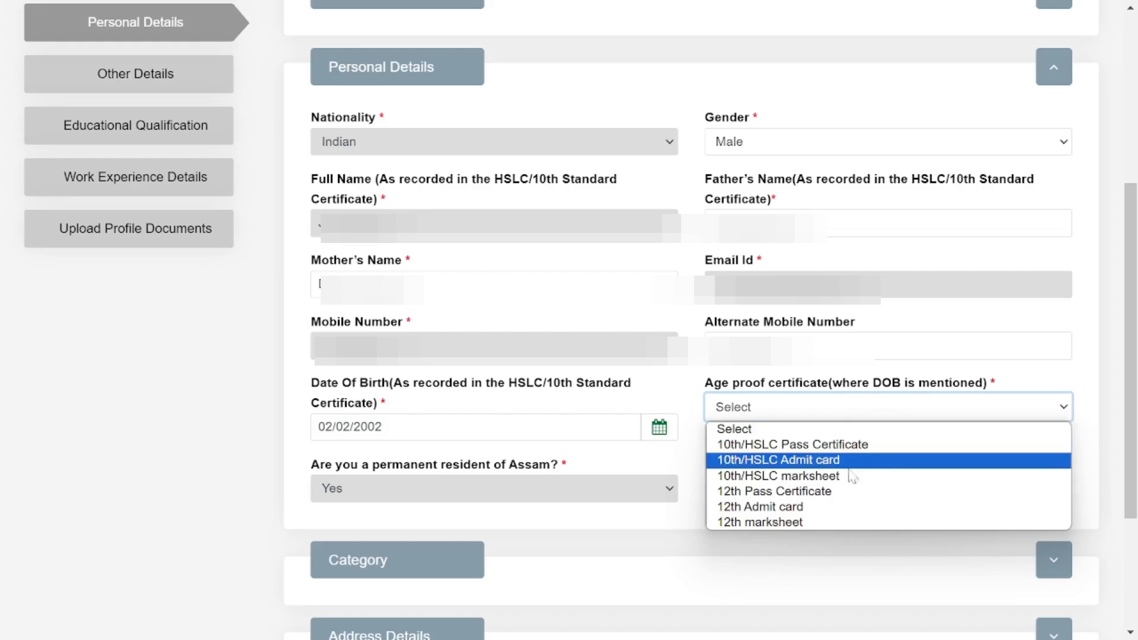
{"action": "left_click", "coordinate": [757, 507]}
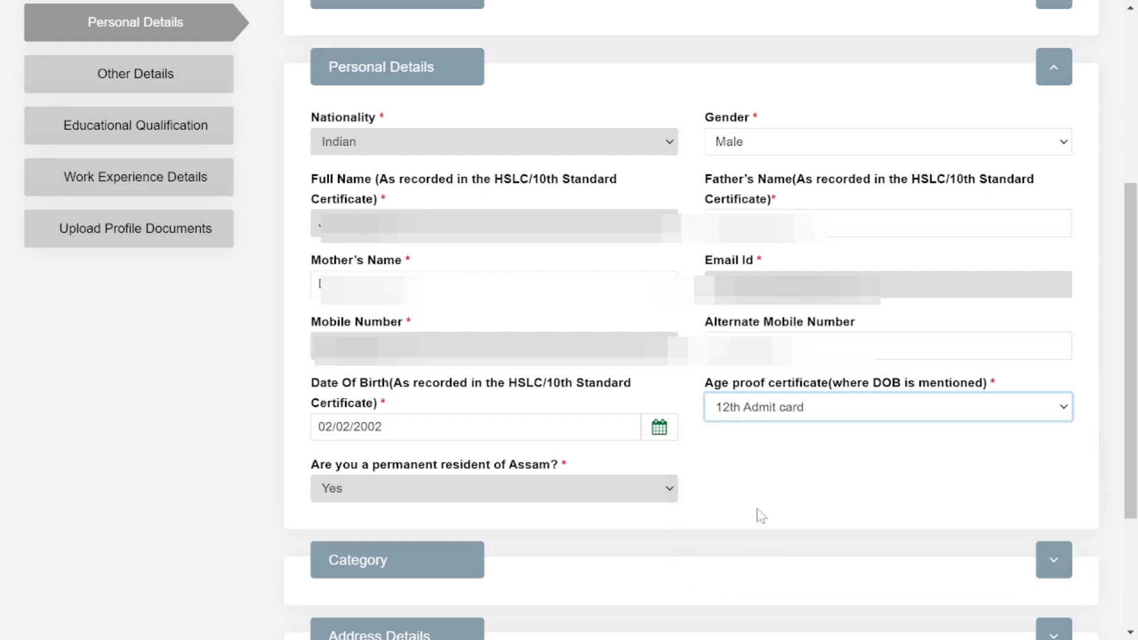
{"action": "left_click", "coordinate": [797, 479]}
{"action": "scroll", "coordinate": [795, 477], "scroll_direction": "down", "scroll_amount": 3}
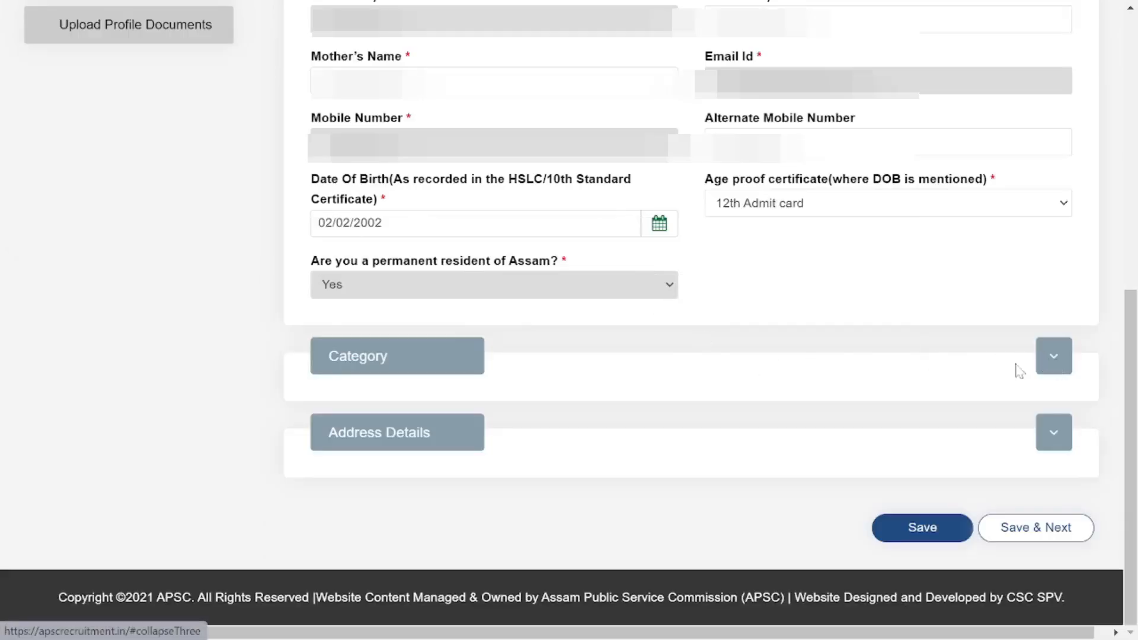
Expand the Category section and enter the category certificate number.
{"action": "left_click", "coordinate": [1048, 356]}
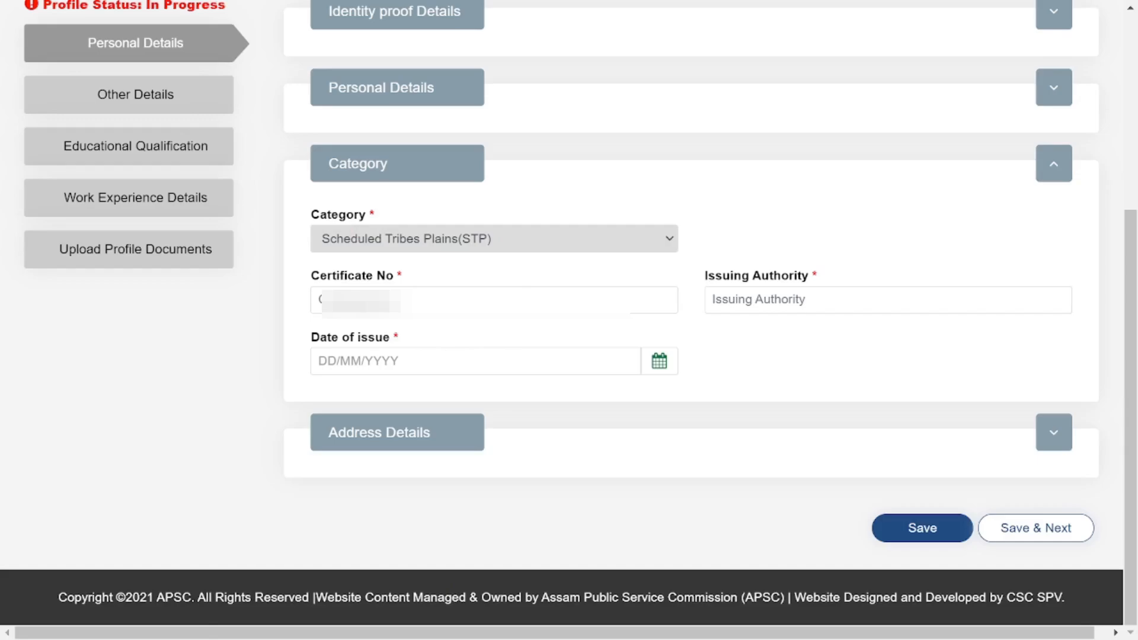
{"action": "left_click", "coordinate": [409, 301]}
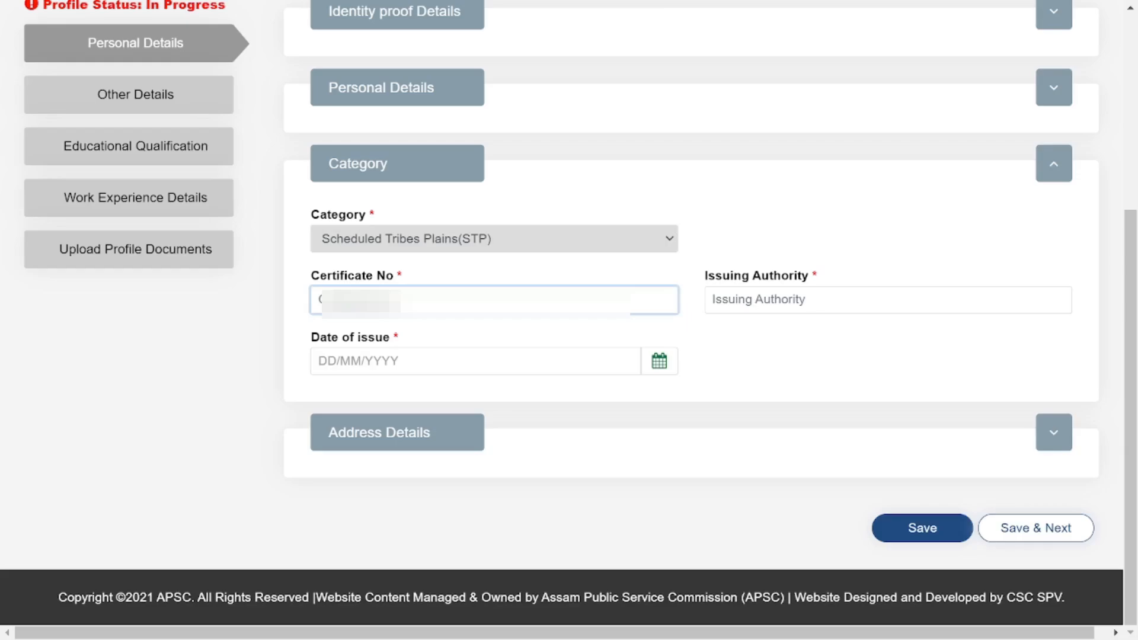
{"action": "type", "text": "0"}
Review the Address Details, then save the personal details and confirm with OK.
{"action": "left_click", "coordinate": [1054, 432]}
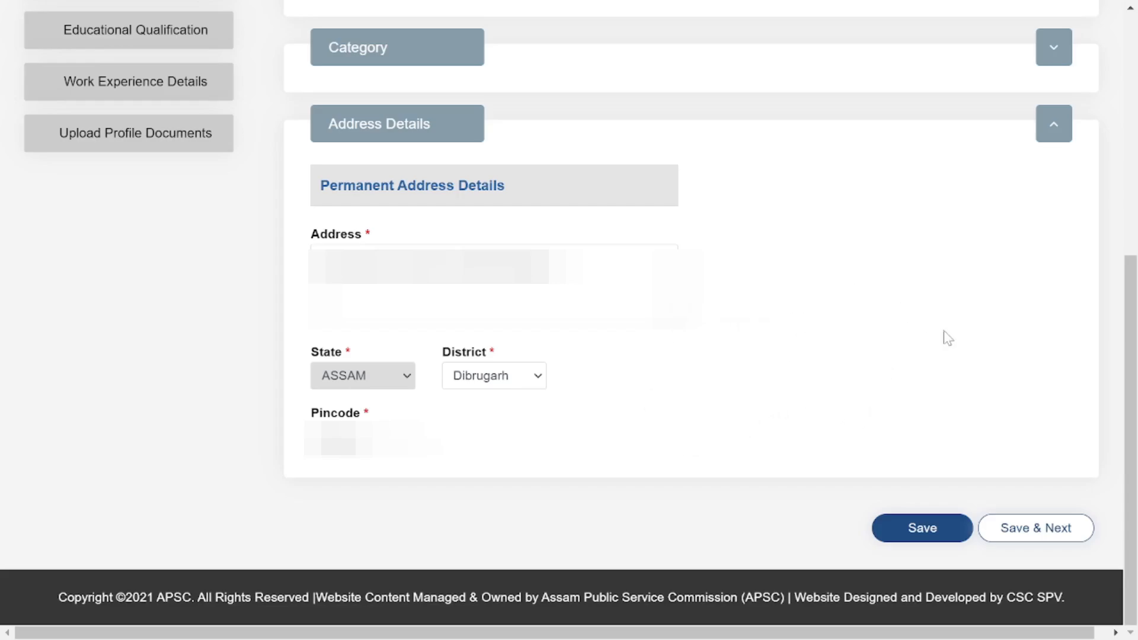
{"action": "left_click", "coordinate": [1015, 532]}
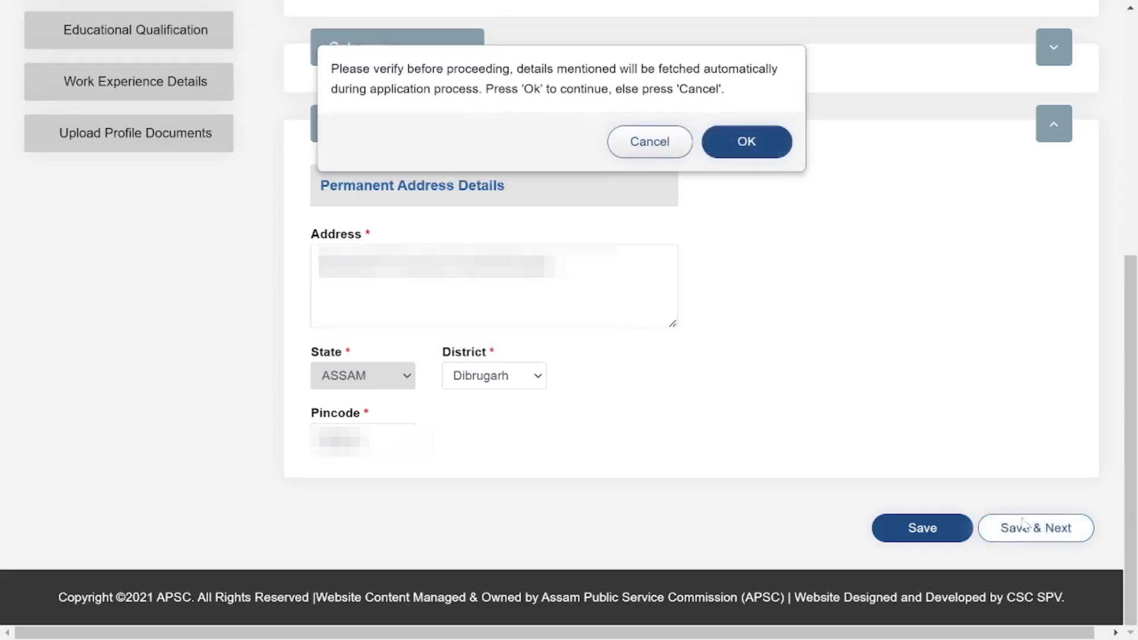
{"action": "left_click", "coordinate": [736, 156]}
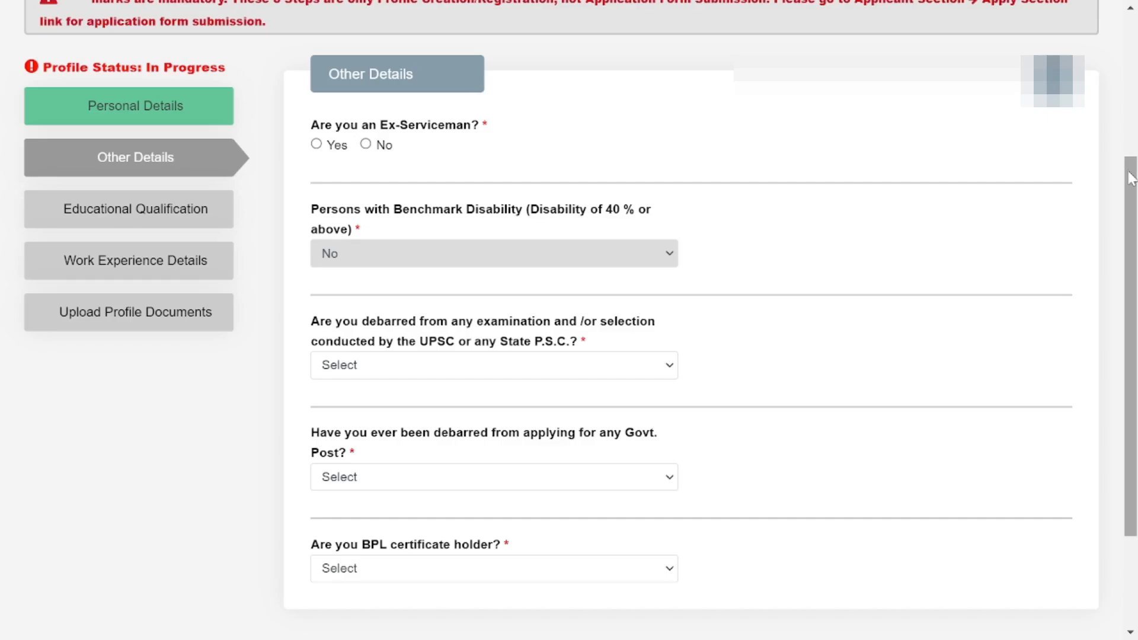
Answer No to the ex-serviceman, examination debarment and Govt. post debarment questions.
{"action": "left_click_drag", "start_coordinate": [1131, 178], "coordinate": [1133, 200]}
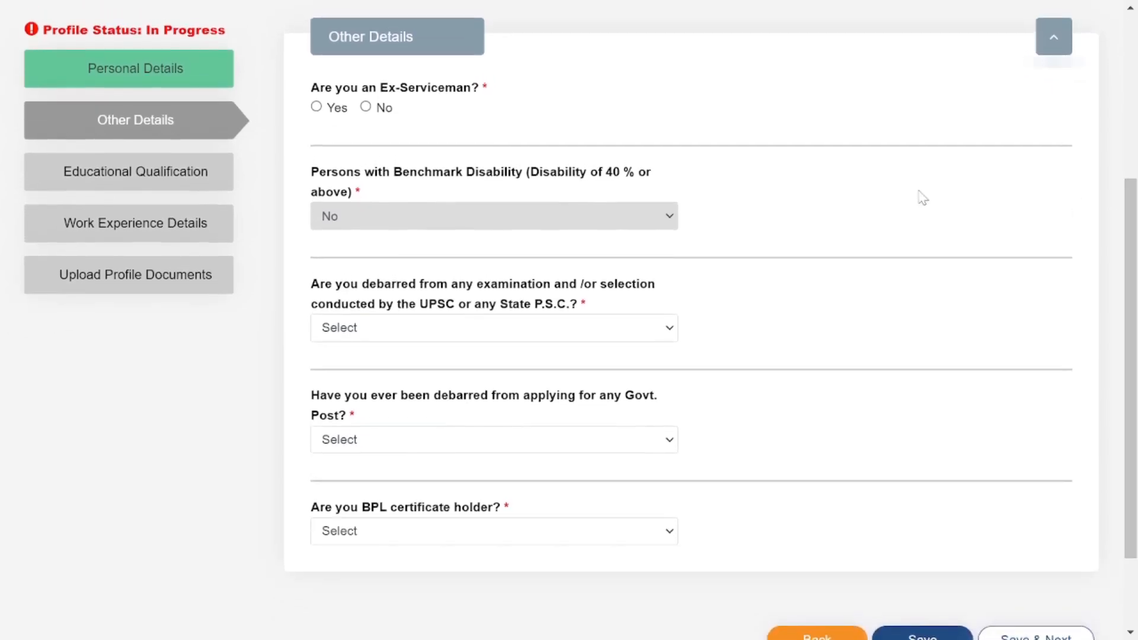
{"action": "left_click", "coordinate": [365, 107]}
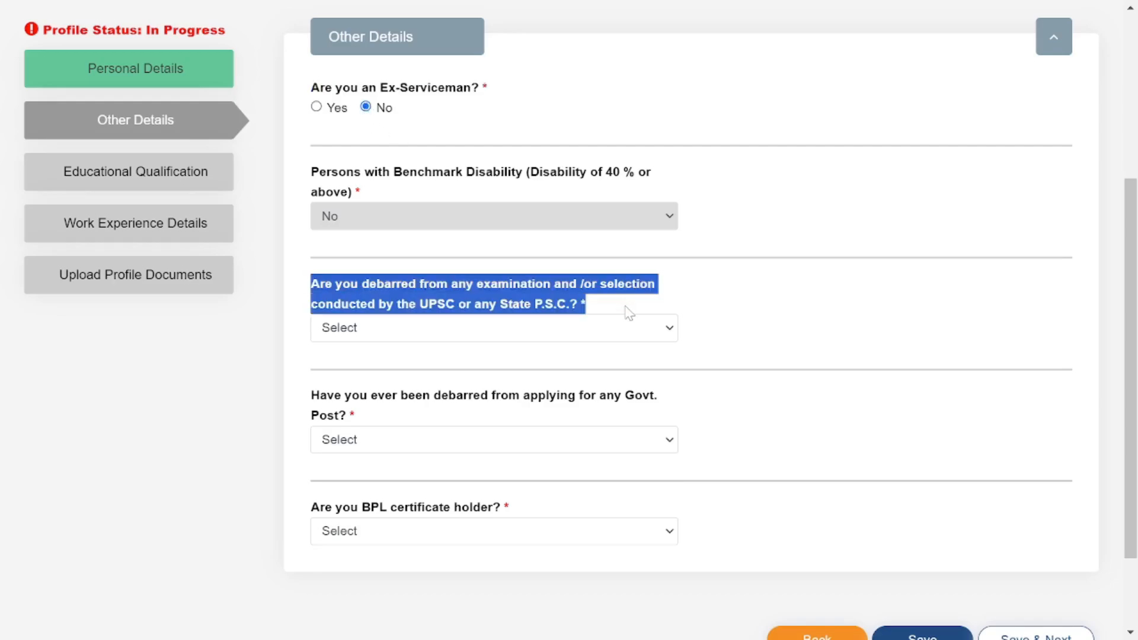
{"action": "left_click", "coordinate": [673, 330]}
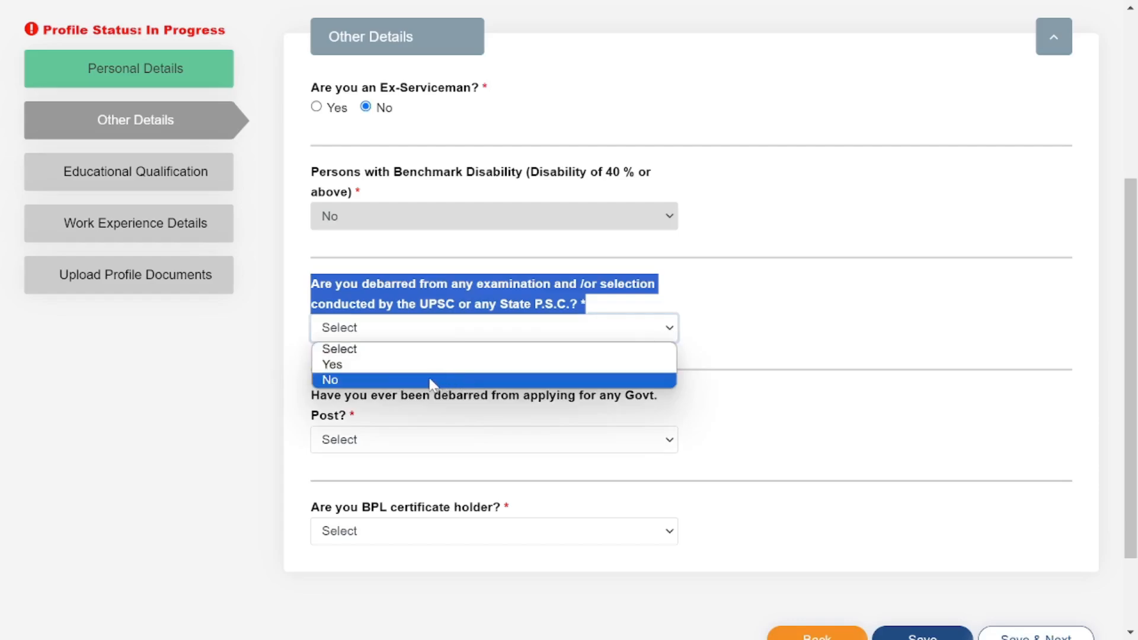
{"action": "left_click", "coordinate": [430, 381]}
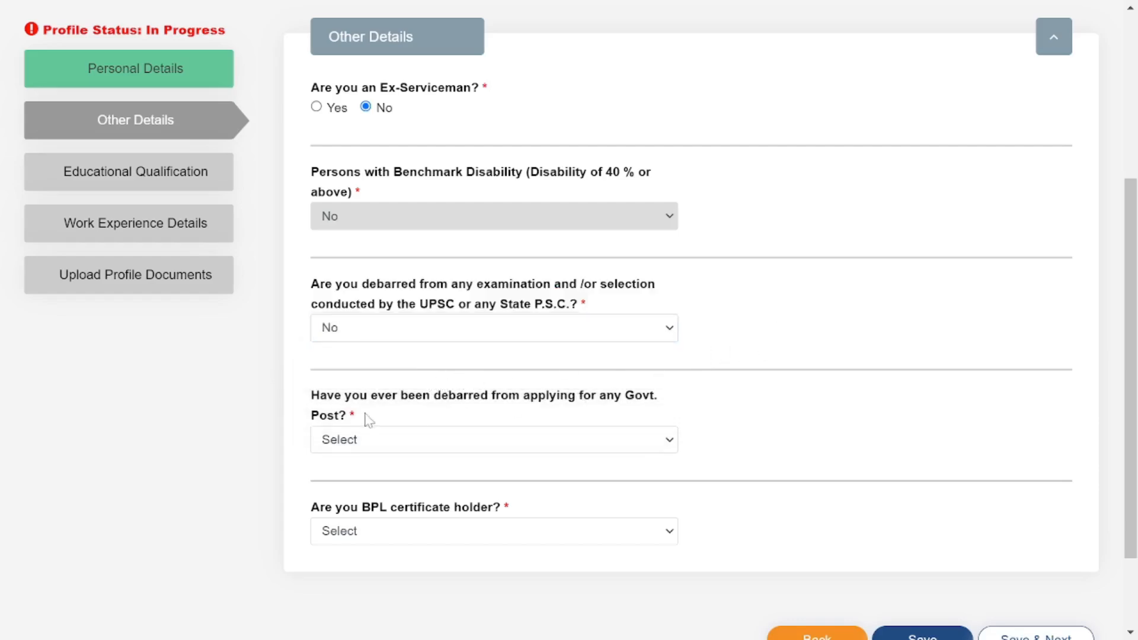
{"action": "left_click_drag", "start_coordinate": [311, 395], "coordinate": [349, 416]}
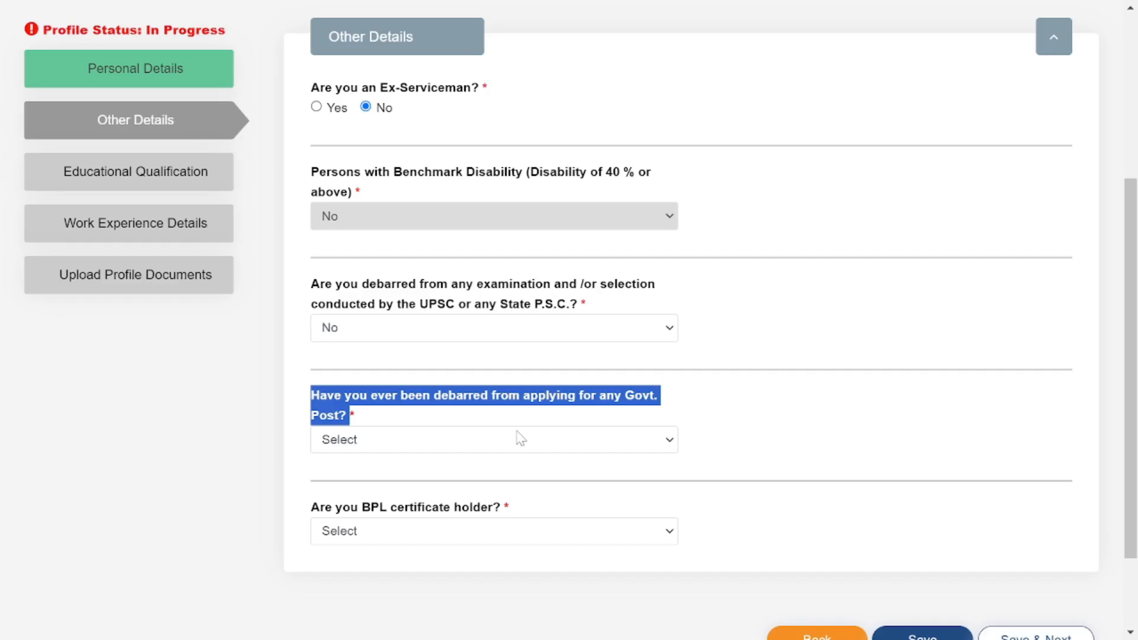
{"action": "left_click", "coordinate": [520, 438]}
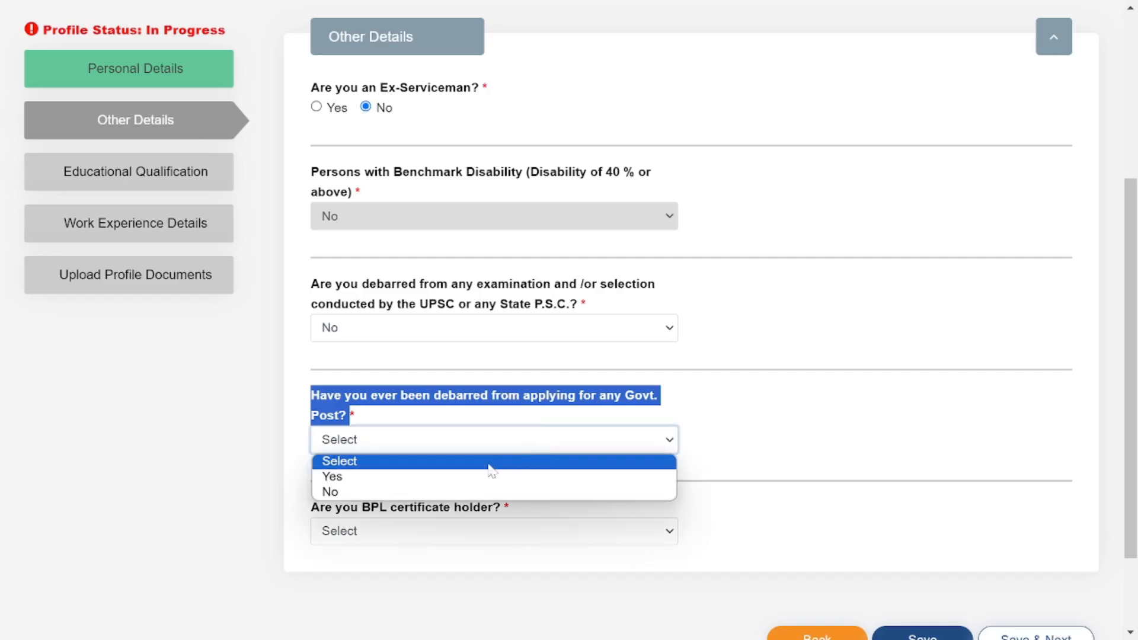
{"action": "left_click", "coordinate": [394, 489]}
{"action": "left_click", "coordinate": [879, 437]}
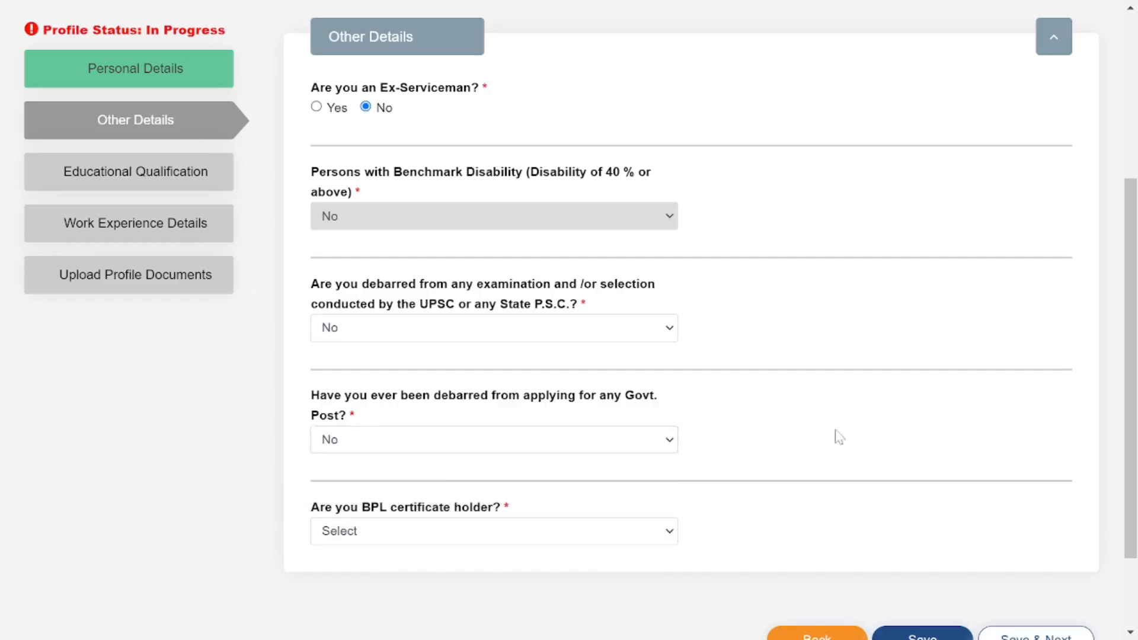
Answer No to the BPL certificate question, then save Other Details and confirm.
{"action": "scroll", "coordinate": [657, 441], "scroll_direction": "down", "scroll_amount": 2}
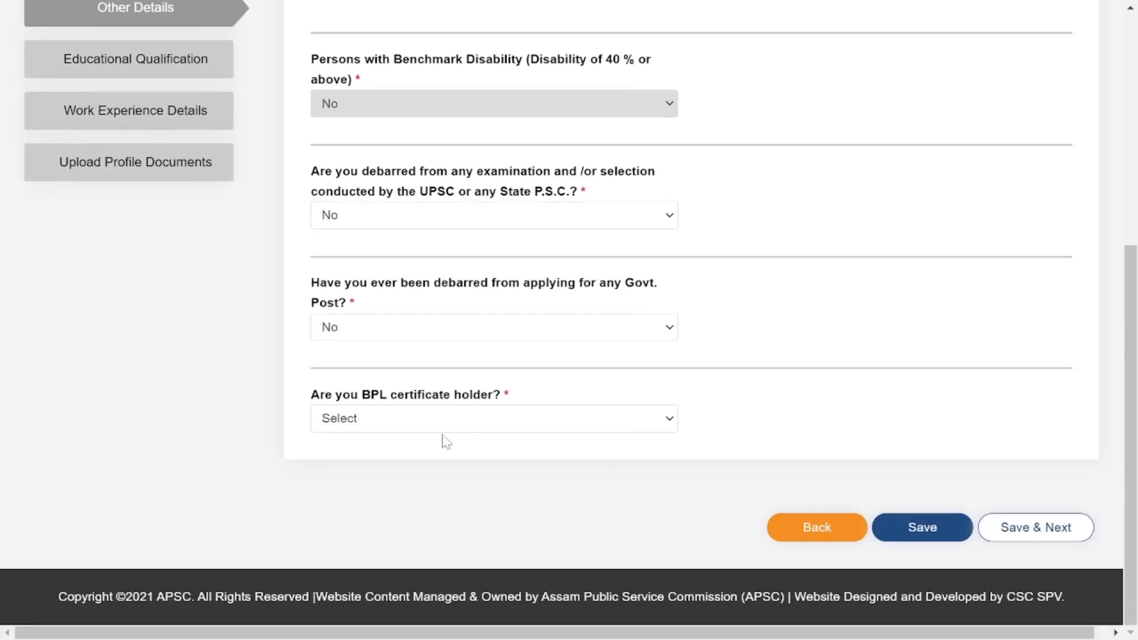
{"action": "left_click_drag", "start_coordinate": [314, 405], "coordinate": [630, 400]}
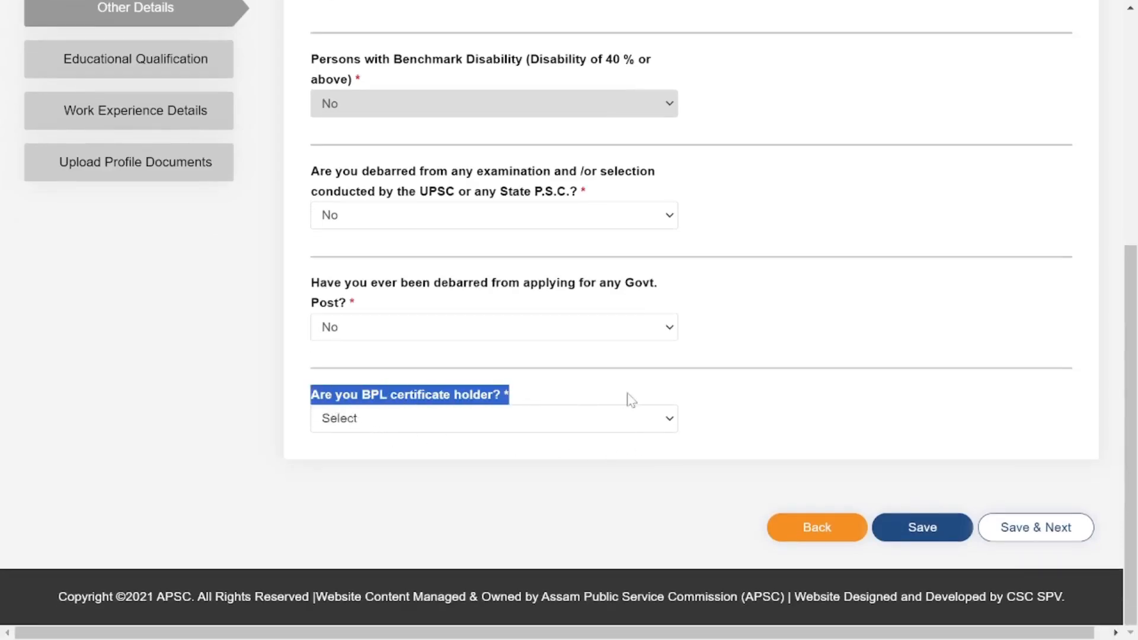
{"action": "left_click", "coordinate": [454, 424]}
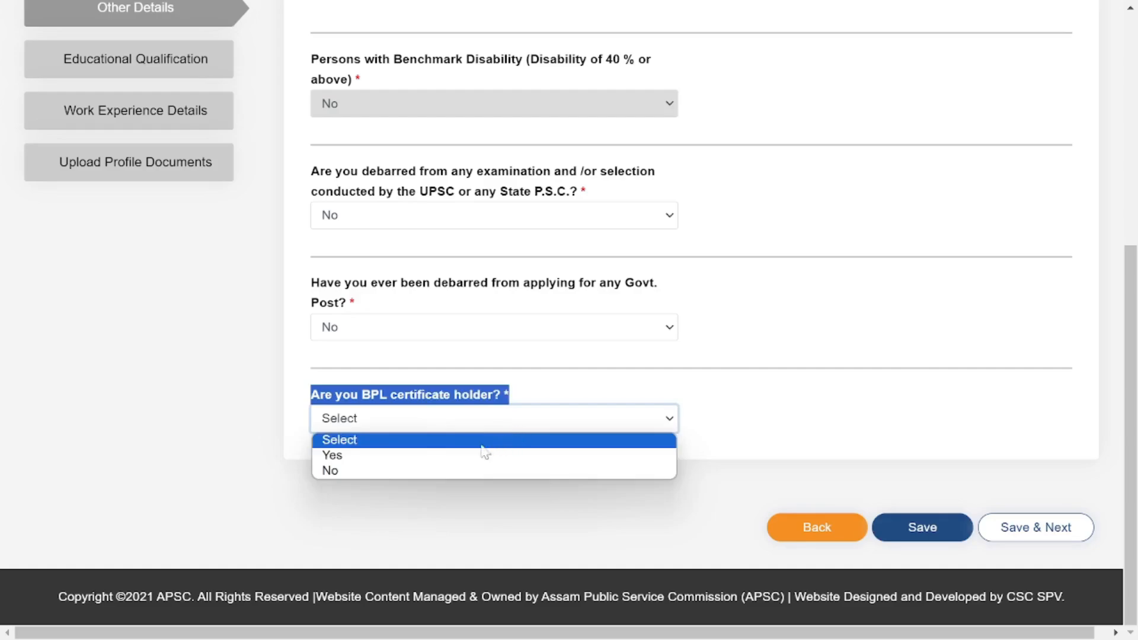
{"action": "left_click", "coordinate": [454, 471]}
{"action": "left_click", "coordinate": [844, 396]}
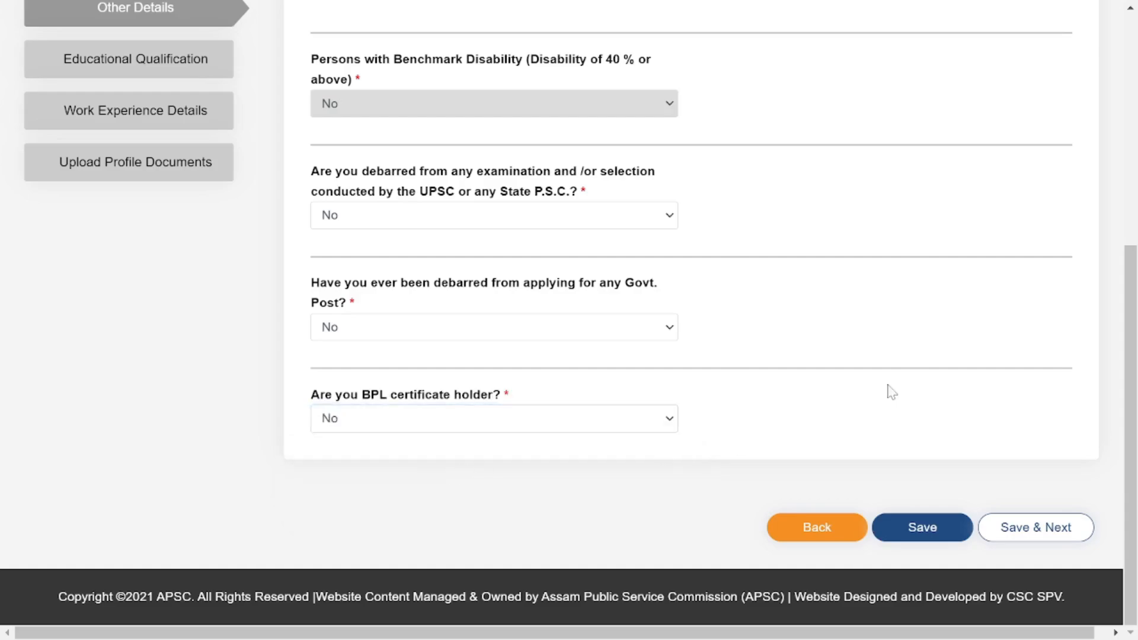
{"action": "left_click", "coordinate": [1032, 531]}
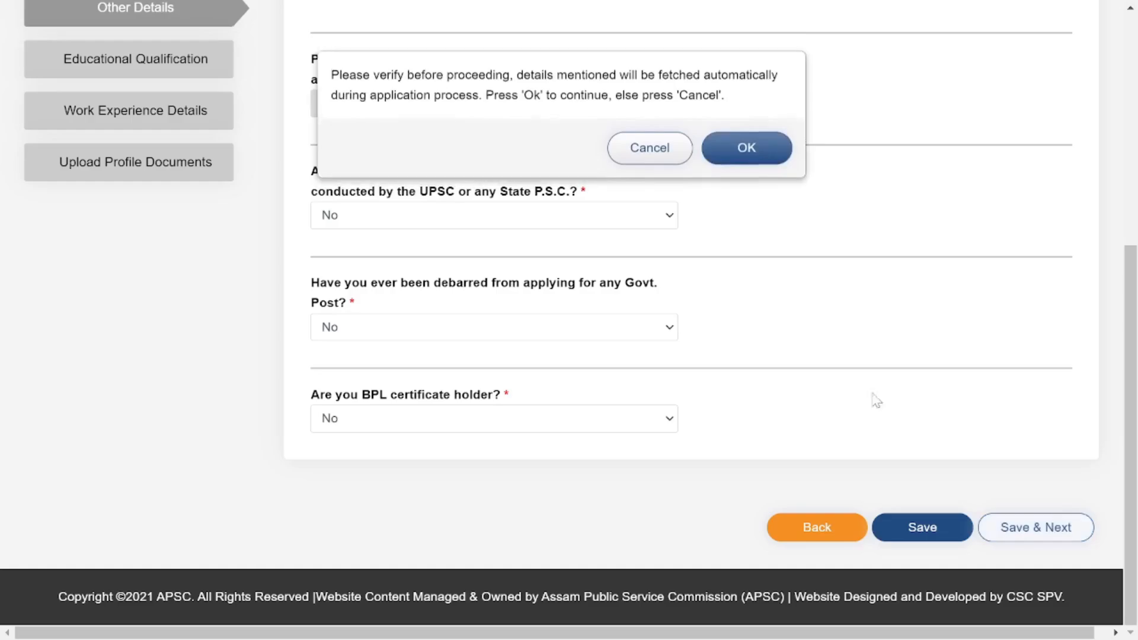
{"action": "left_click", "coordinate": [737, 154]}
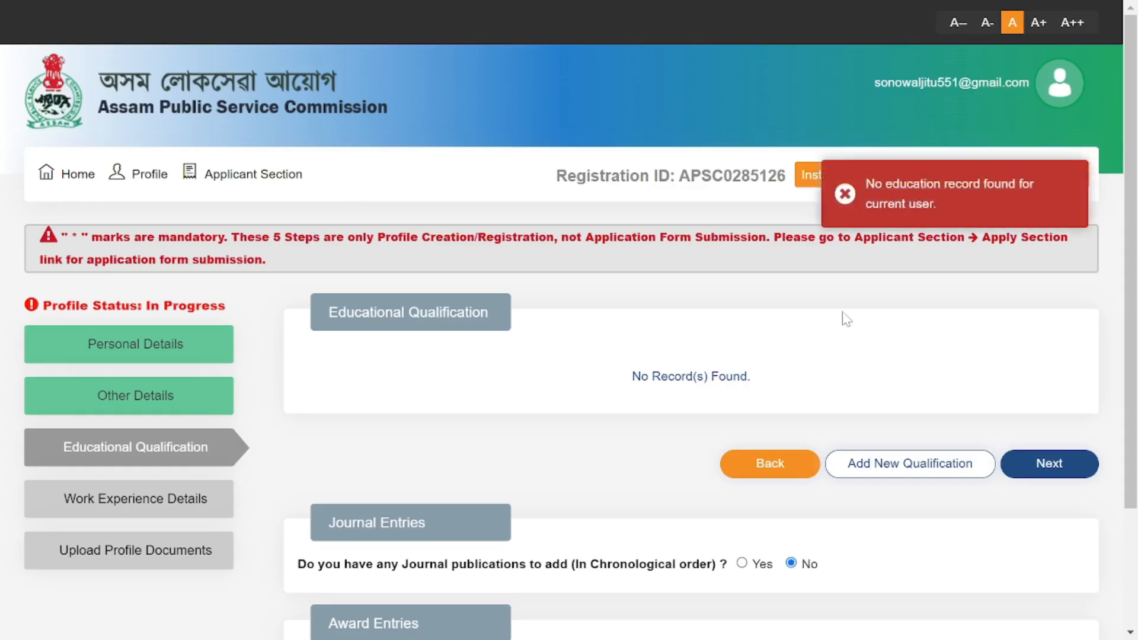
Close the no-education-record notice and add a new qualification.
{"action": "left_click", "coordinate": [846, 199]}
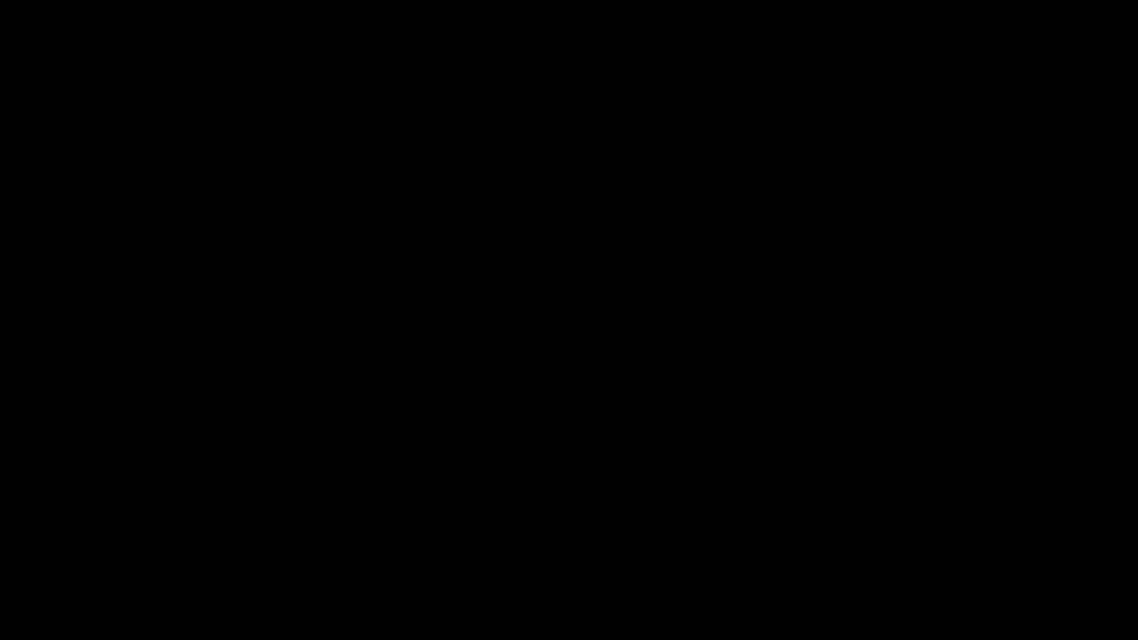
{"action": "left_click", "coordinate": [888, 461]}
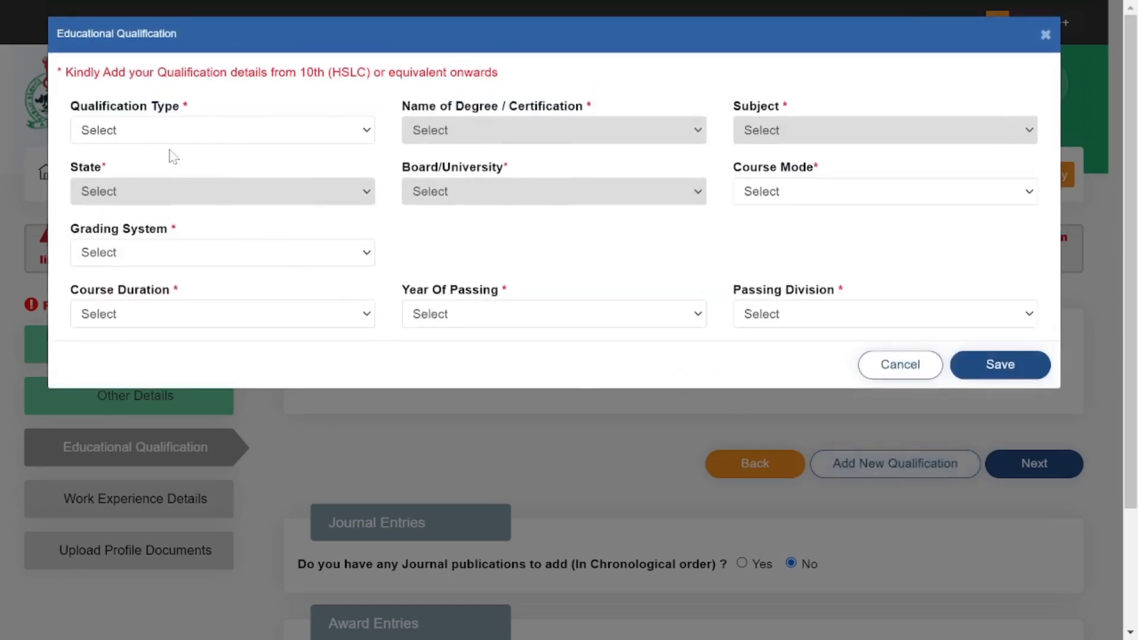
Set qualification type 10th, degree name 10th, and subject 10th Subjects.
{"action": "left_click_drag", "start_coordinate": [79, 108], "coordinate": [230, 114]}
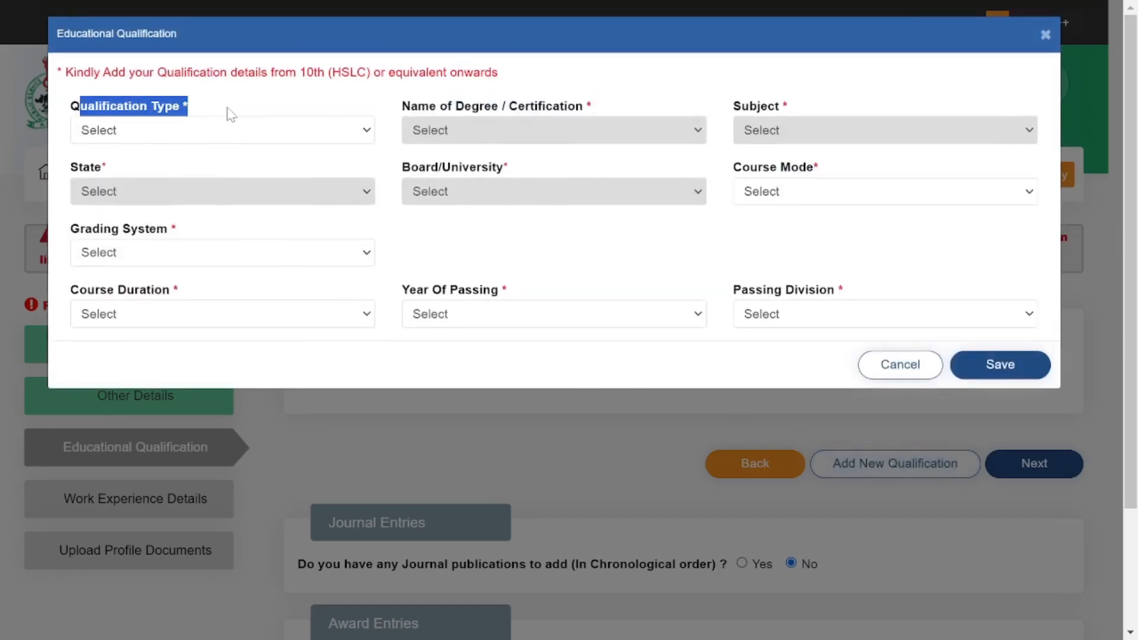
{"action": "left_click", "coordinate": [151, 132]}
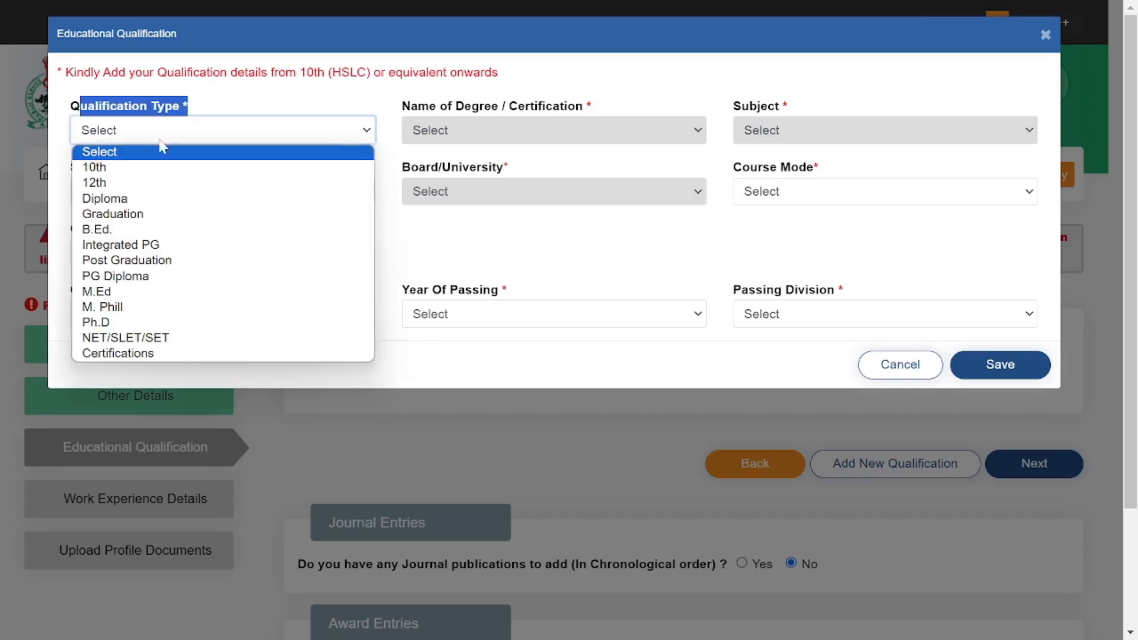
{"action": "left_click", "coordinate": [100, 170]}
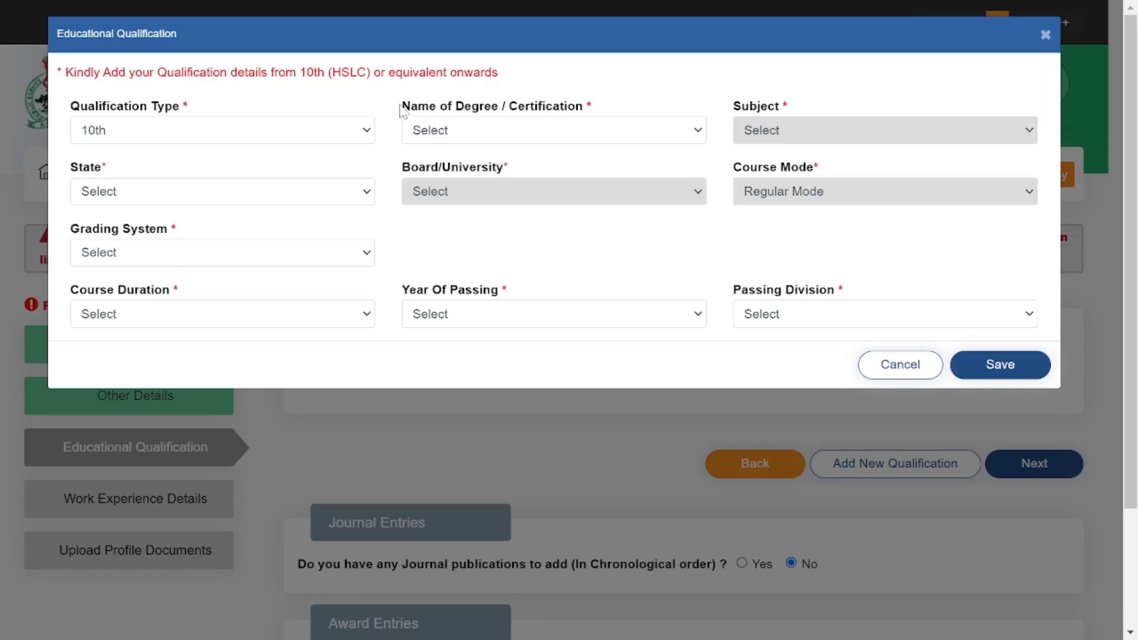
{"action": "left_click_drag", "start_coordinate": [402, 110], "coordinate": [648, 106]}
{"action": "left_click", "coordinate": [565, 132]}
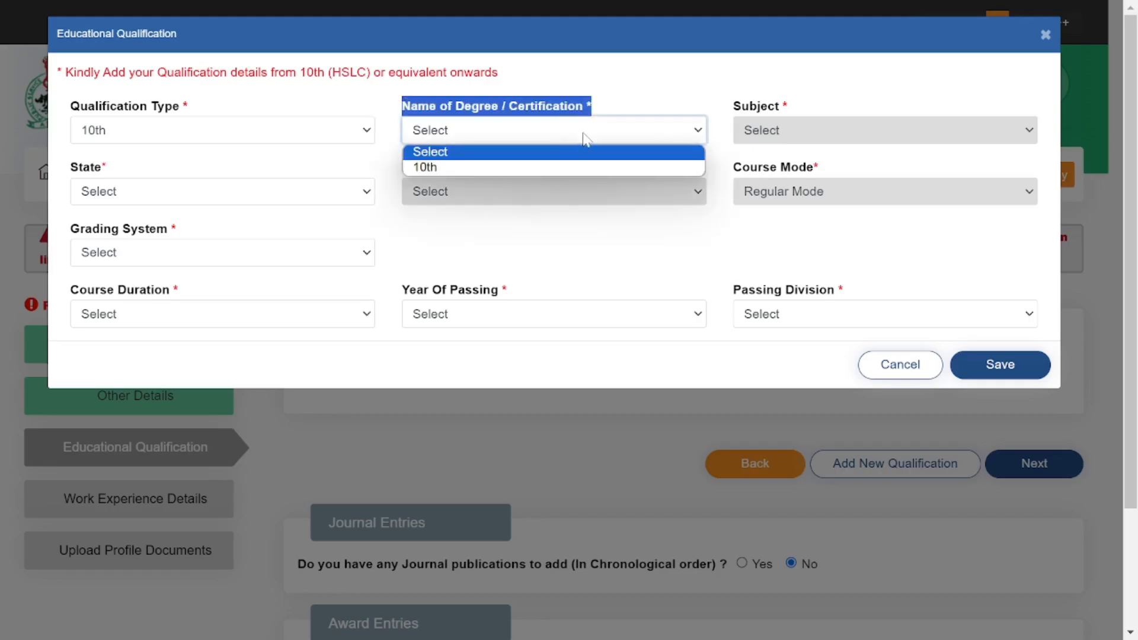
{"action": "left_click", "coordinate": [501, 167]}
{"action": "left_click", "coordinate": [840, 108]}
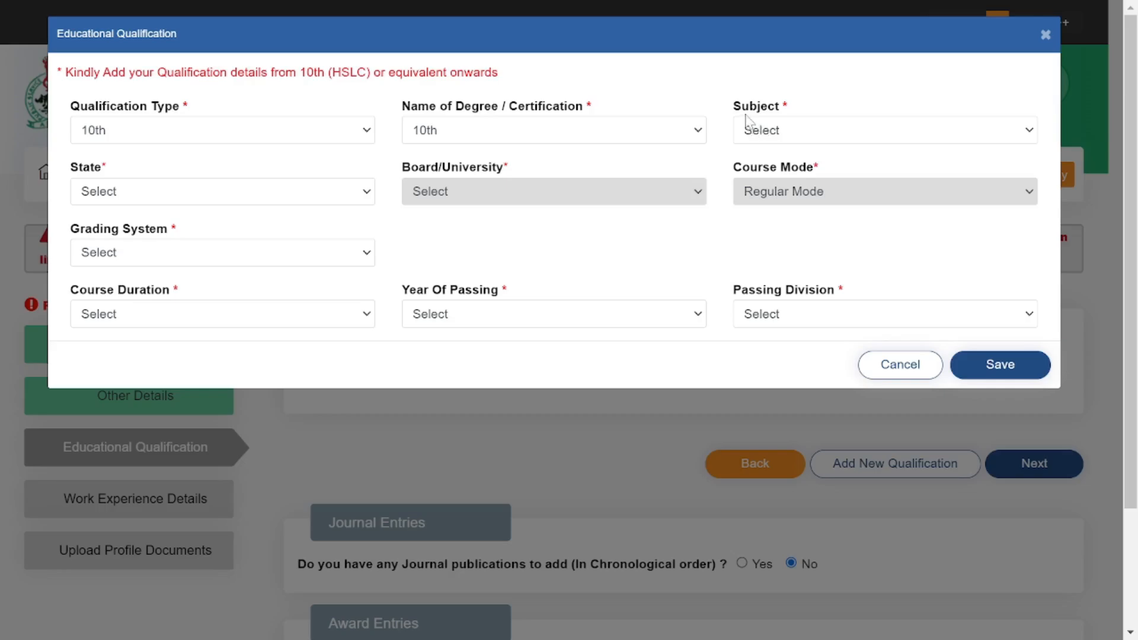
{"action": "left_click_drag", "start_coordinate": [740, 114], "coordinate": [803, 111]}
{"action": "left_click", "coordinate": [765, 133]}
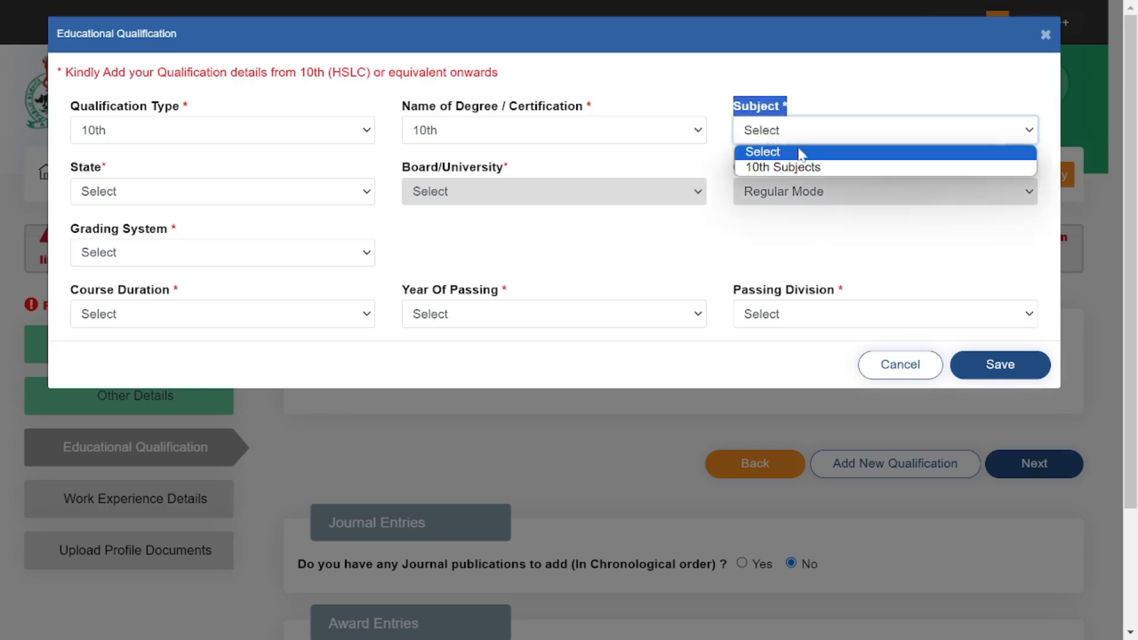
{"action": "left_click", "coordinate": [774, 168]}
{"action": "left_click", "coordinate": [691, 168]}
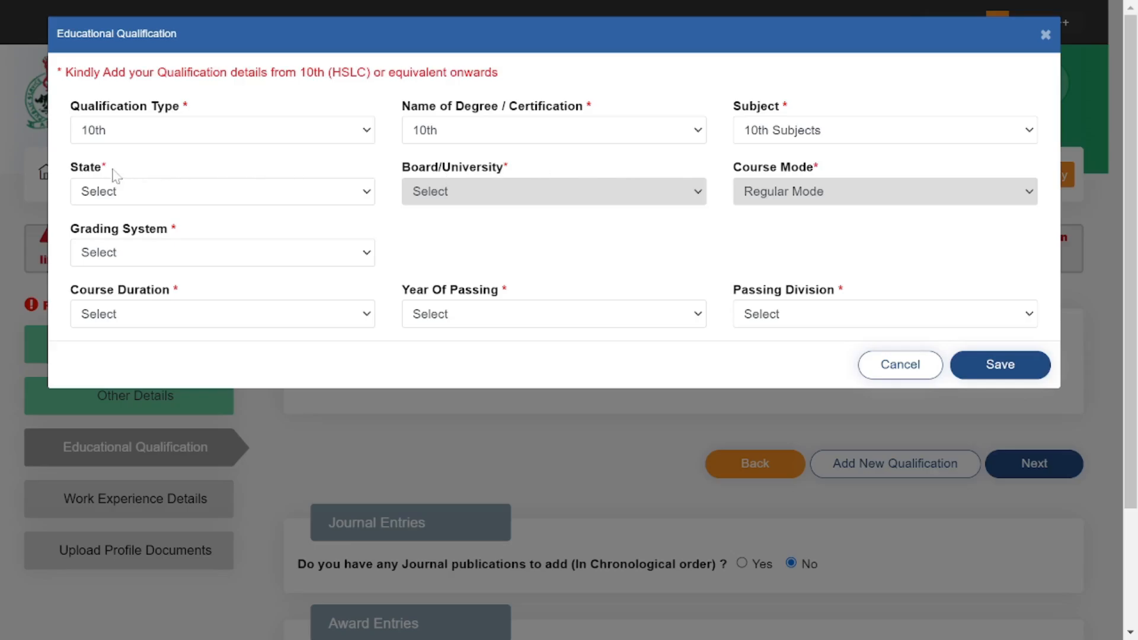
Set state ASSAM, board SEBA, and grading system Marks.
{"action": "left_click_drag", "start_coordinate": [81, 172], "coordinate": [114, 173]}
{"action": "left_click", "coordinate": [113, 199]}
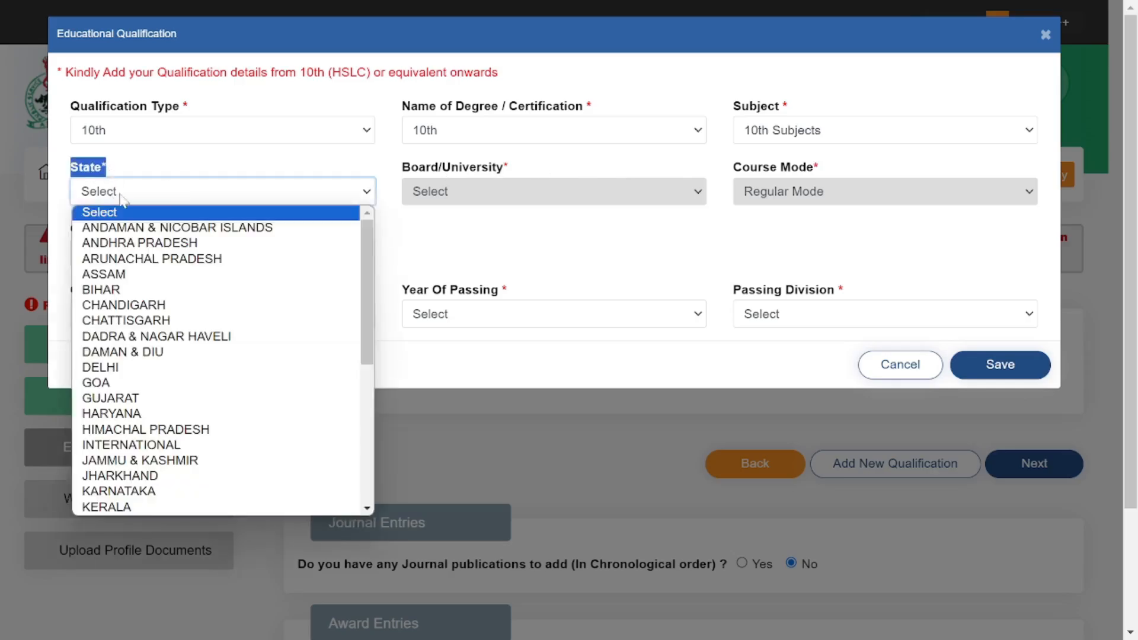
{"action": "left_click", "coordinate": [129, 276]}
{"action": "left_click", "coordinate": [468, 243]}
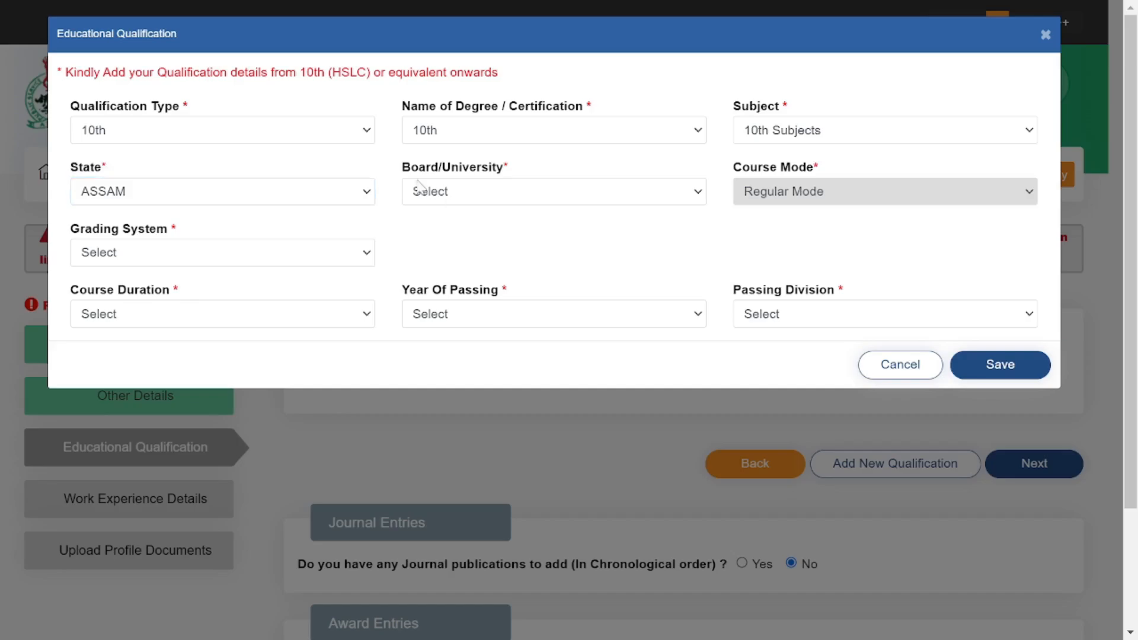
{"action": "left_click_drag", "start_coordinate": [403, 168], "coordinate": [619, 172]}
{"action": "left_click", "coordinate": [585, 190]}
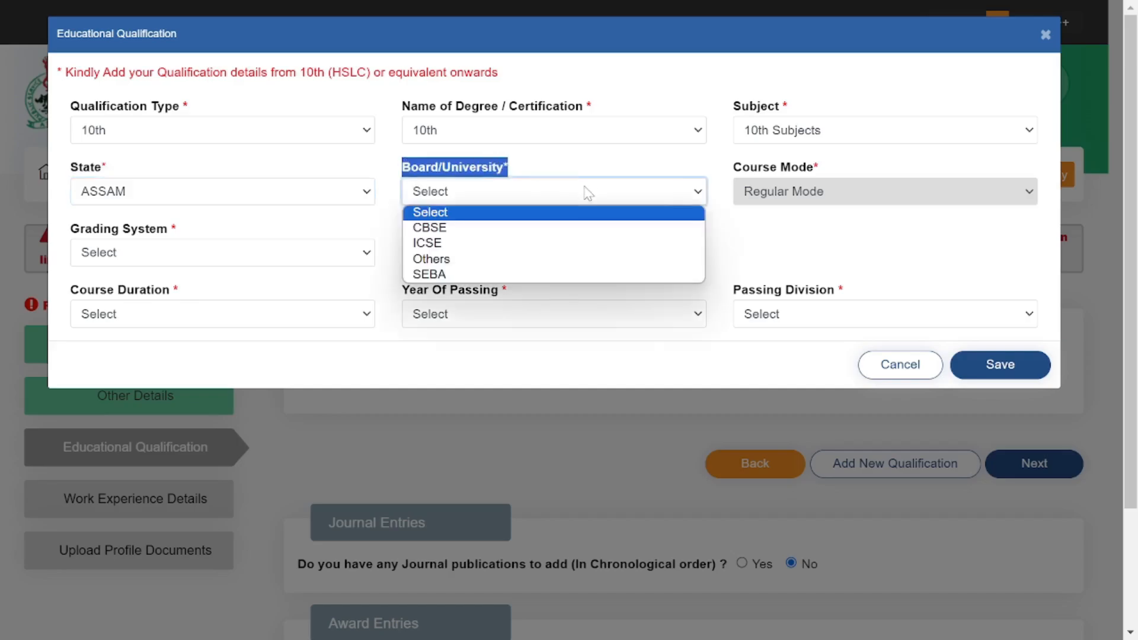
{"action": "left_click", "coordinate": [446, 274]}
{"action": "left_click", "coordinate": [800, 238]}
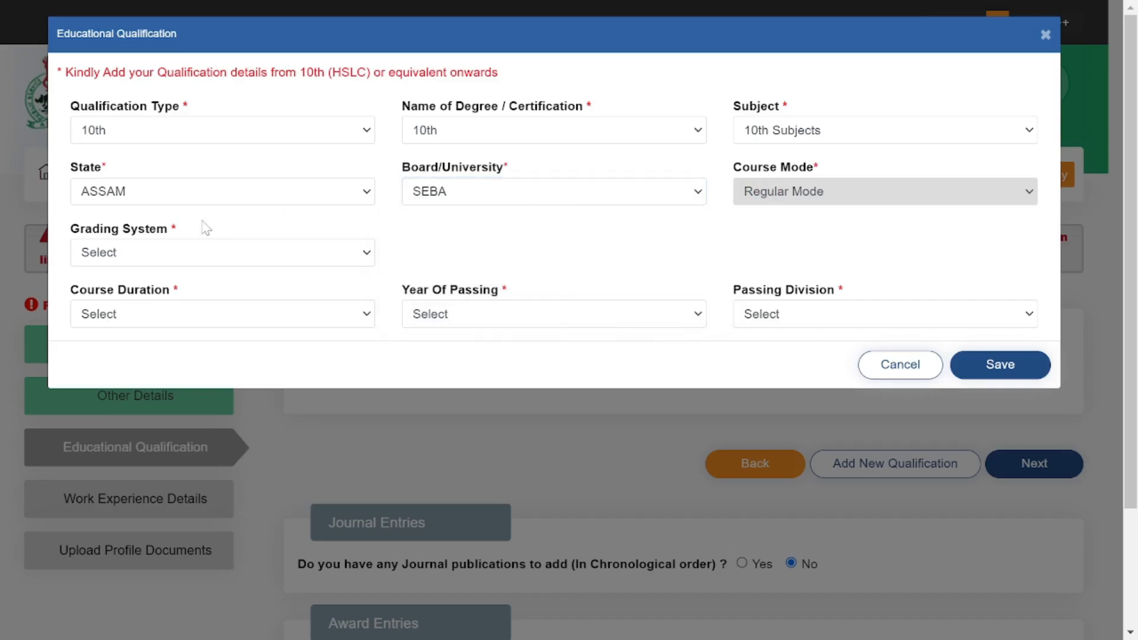
{"action": "left_click_drag", "start_coordinate": [67, 227], "coordinate": [236, 230]}
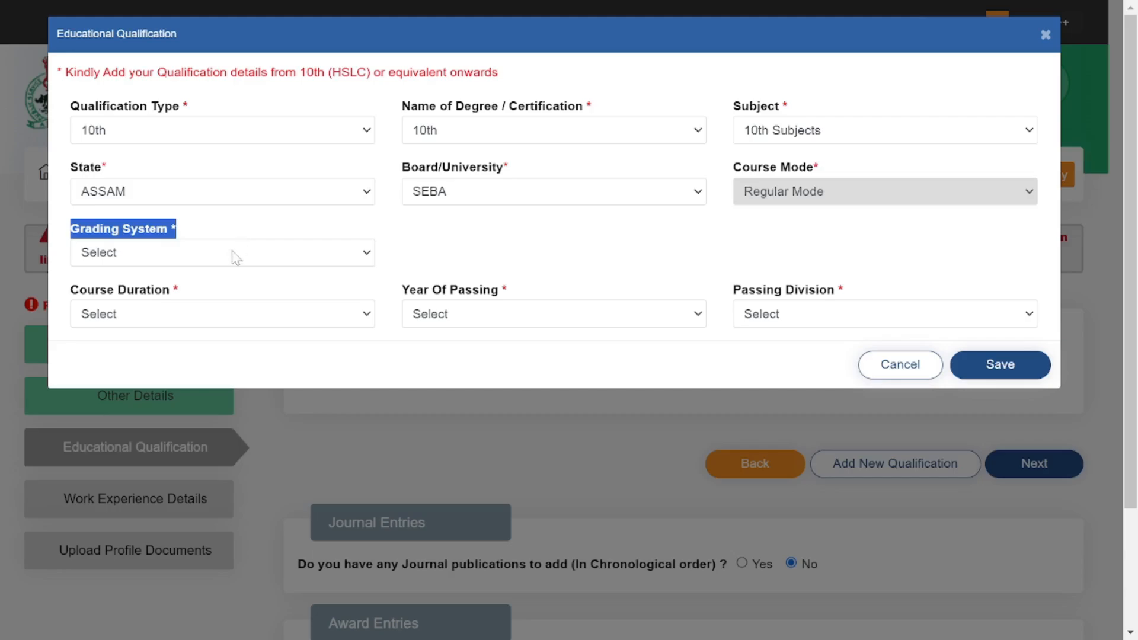
{"action": "left_click", "coordinate": [233, 254]}
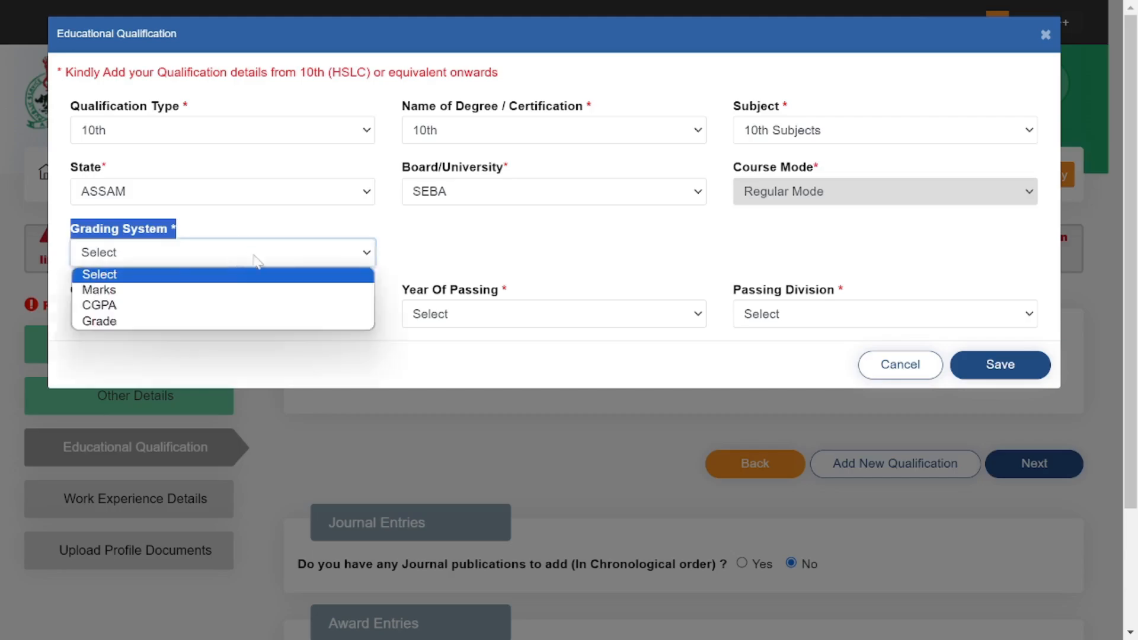
{"action": "left_click", "coordinate": [241, 290]}
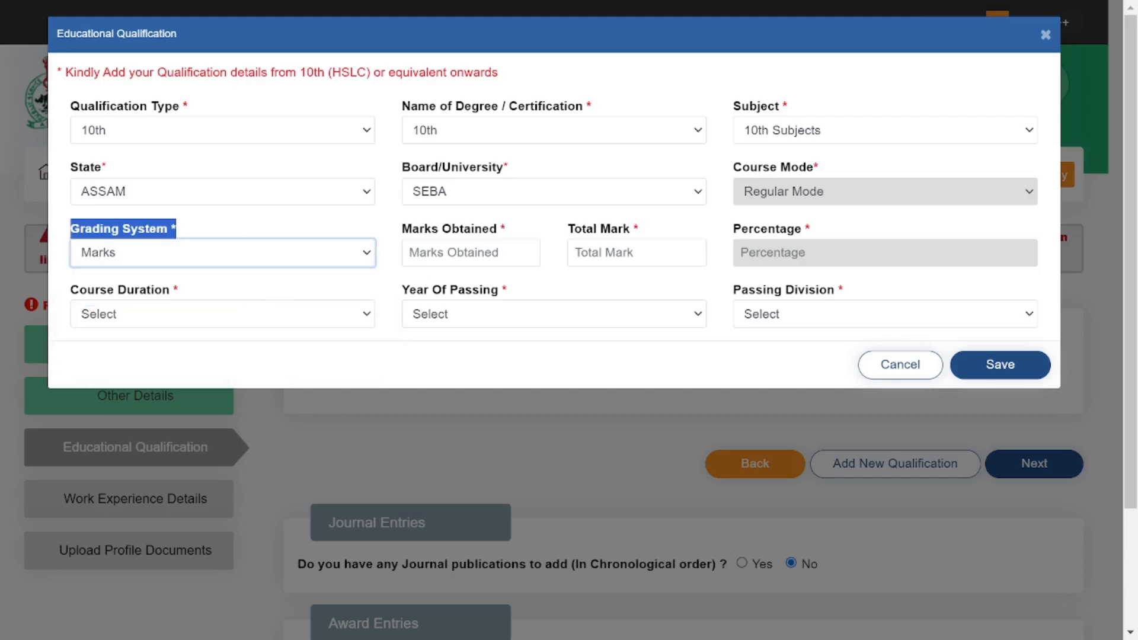
{"action": "left_click", "coordinate": [525, 234]}
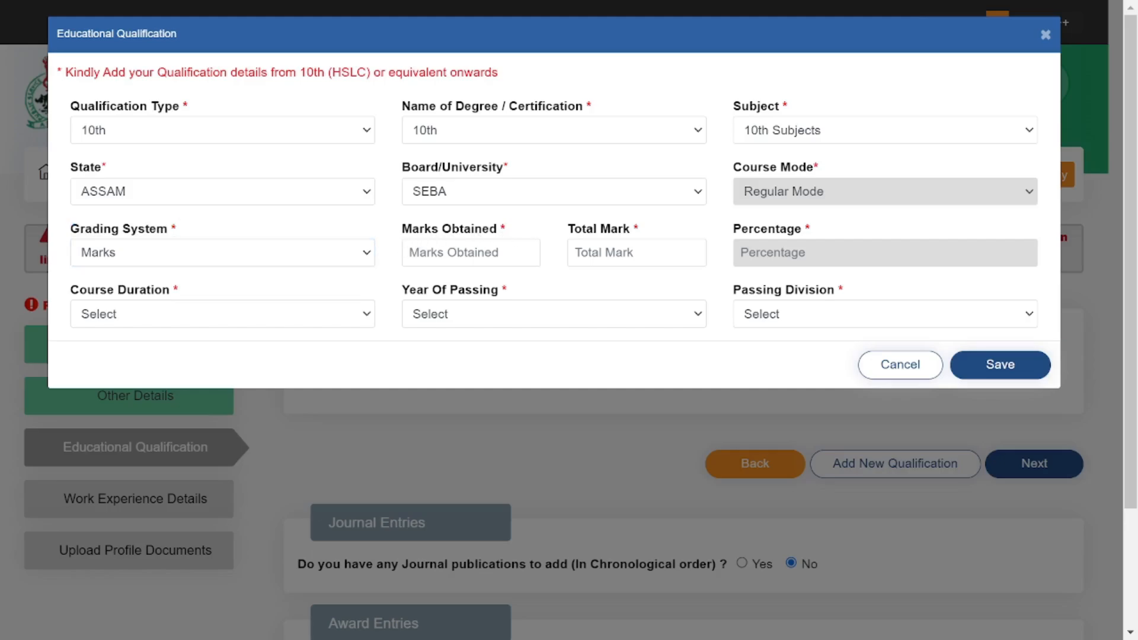
{"action": "left_click_drag", "start_coordinate": [405, 237], "coordinate": [539, 234]}
Enter 435 marks obtained out of 600 total so the percentage shows 72.5%.
{"action": "left_click", "coordinate": [462, 252]}
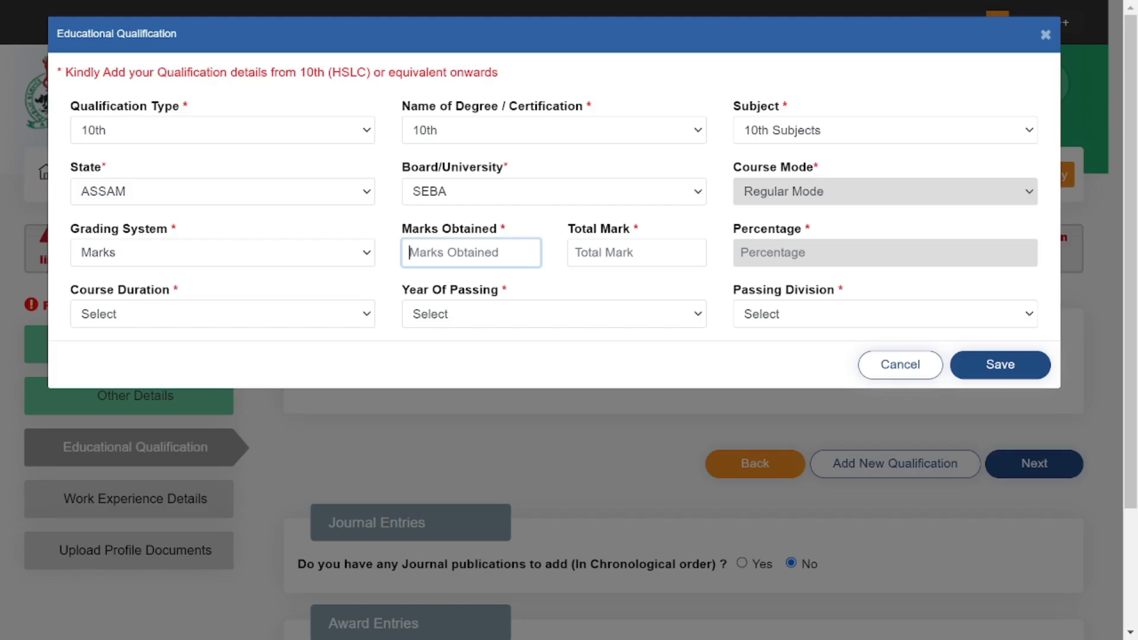
{"action": "type", "text": "435"}
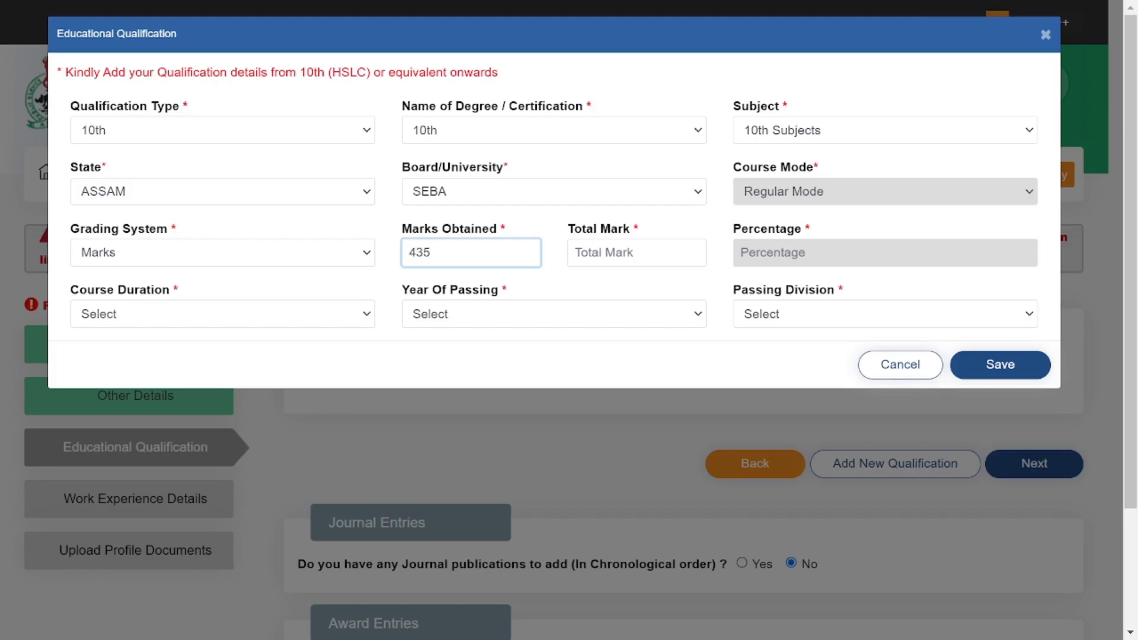
{"action": "left_click", "coordinate": [539, 226]}
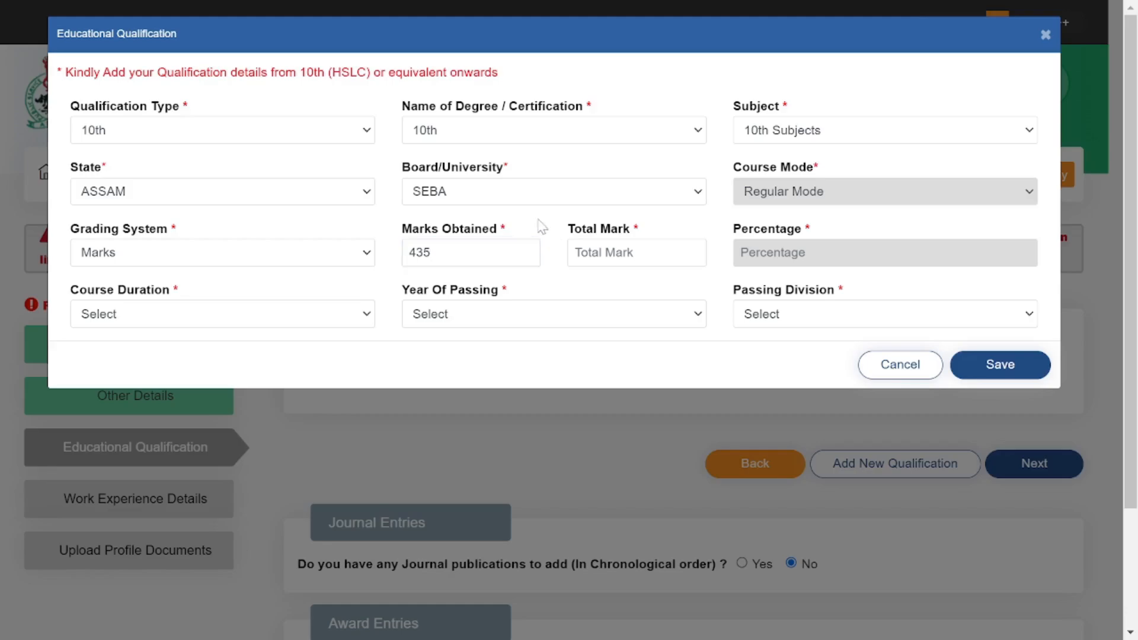
{"action": "left_click_drag", "start_coordinate": [563, 237], "coordinate": [674, 231]}
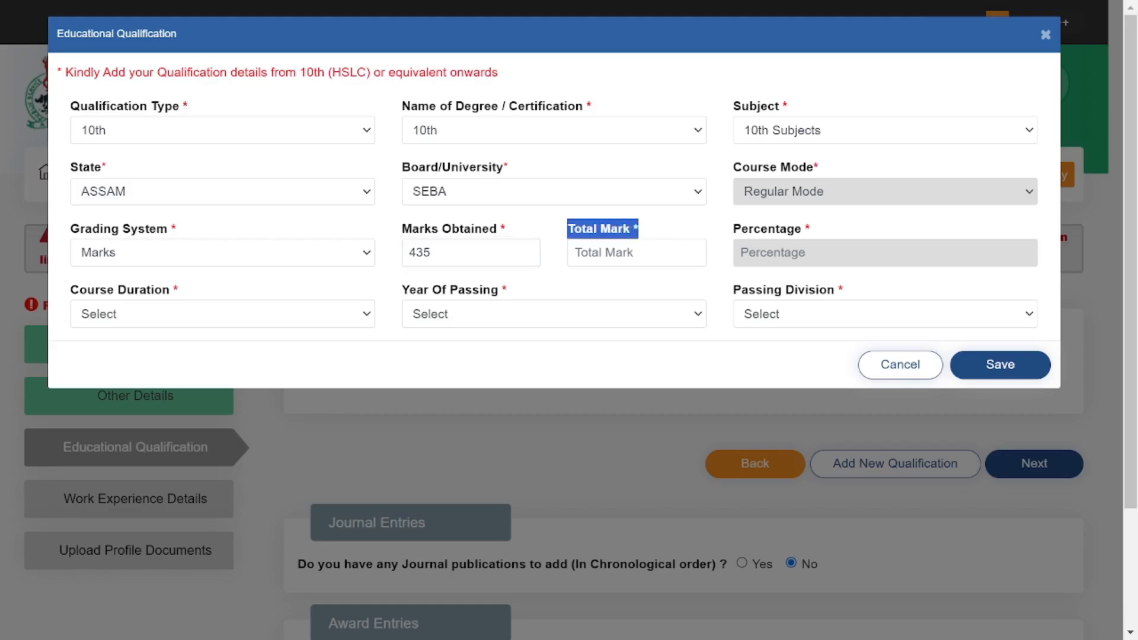
{"action": "left_click", "coordinate": [636, 253]}
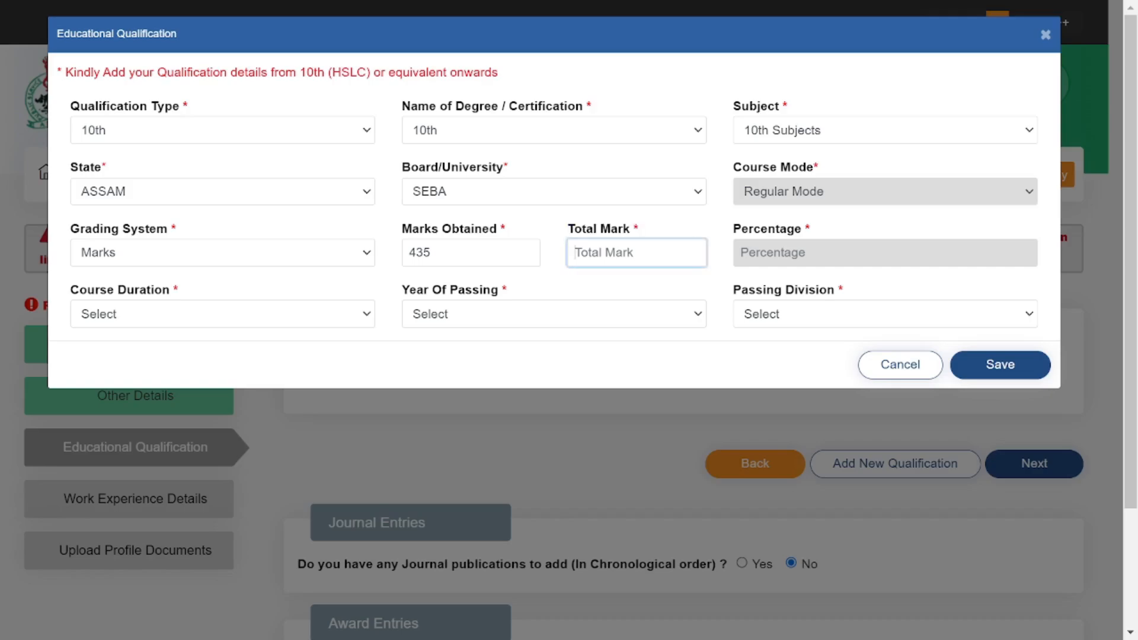
{"action": "type", "text": "600"}
{"action": "left_click", "coordinate": [648, 293]}
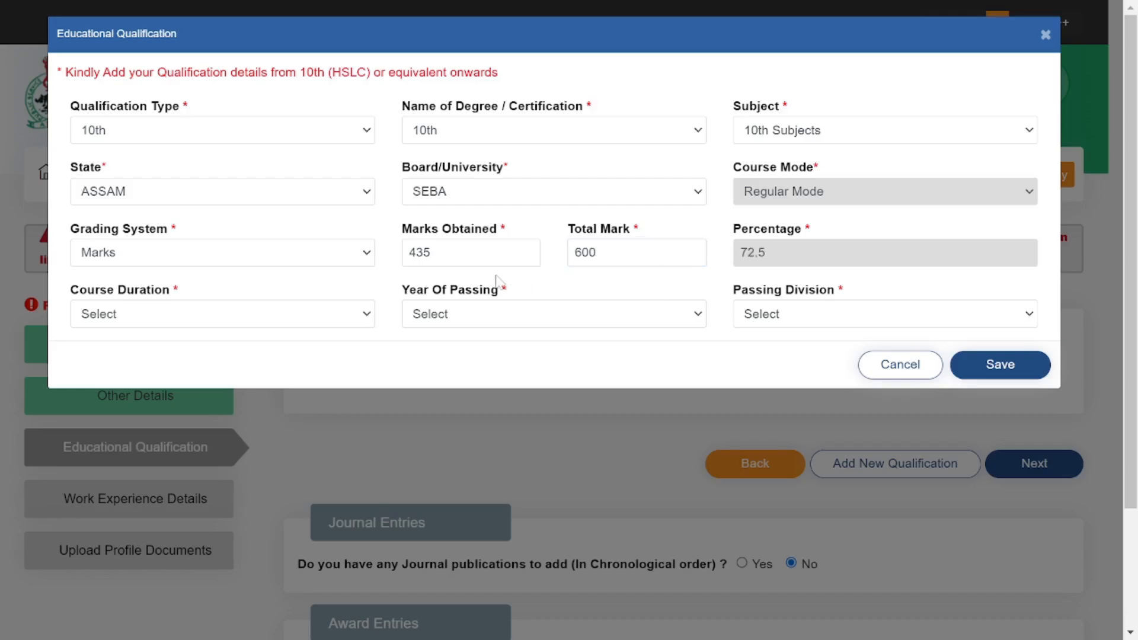
Set course duration to 10 Years, year of passing 2018, and First Division.
{"action": "left_click_drag", "start_coordinate": [67, 289], "coordinate": [195, 294]}
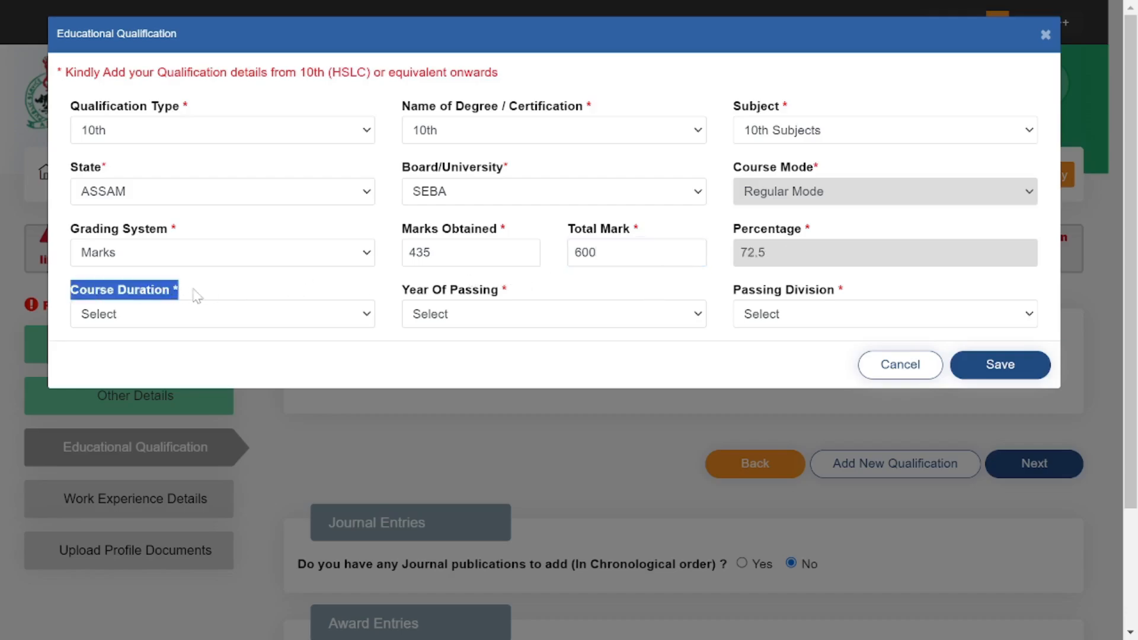
{"action": "left_click_drag", "start_coordinate": [403, 292], "coordinate": [545, 305]}
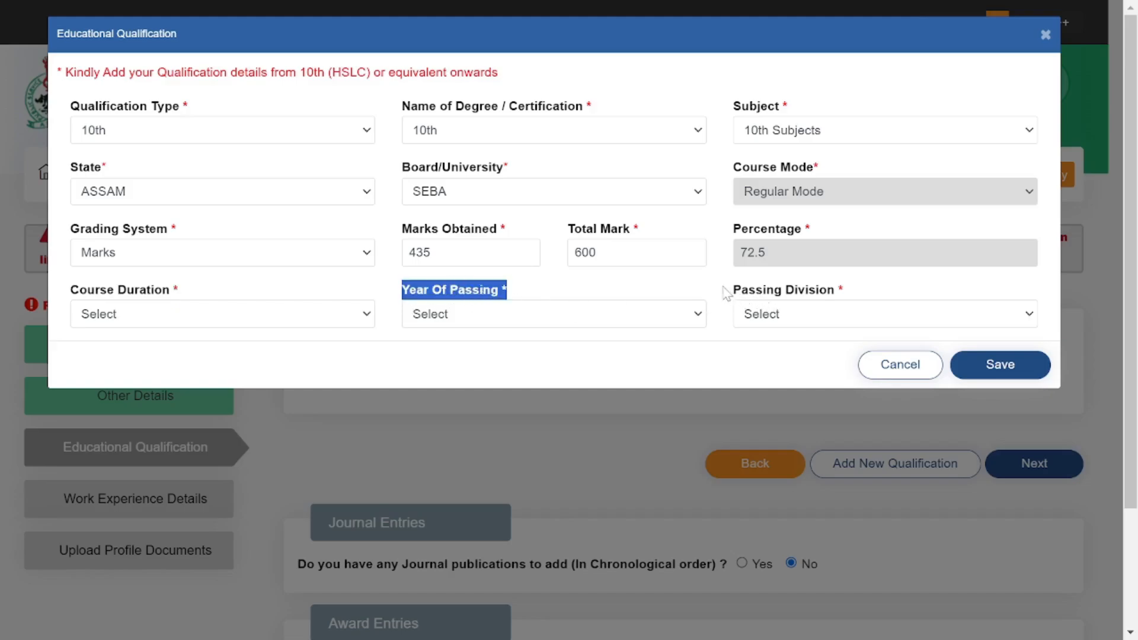
{"action": "left_click_drag", "start_coordinate": [723, 295], "coordinate": [977, 298]}
{"action": "left_click", "coordinate": [972, 296]}
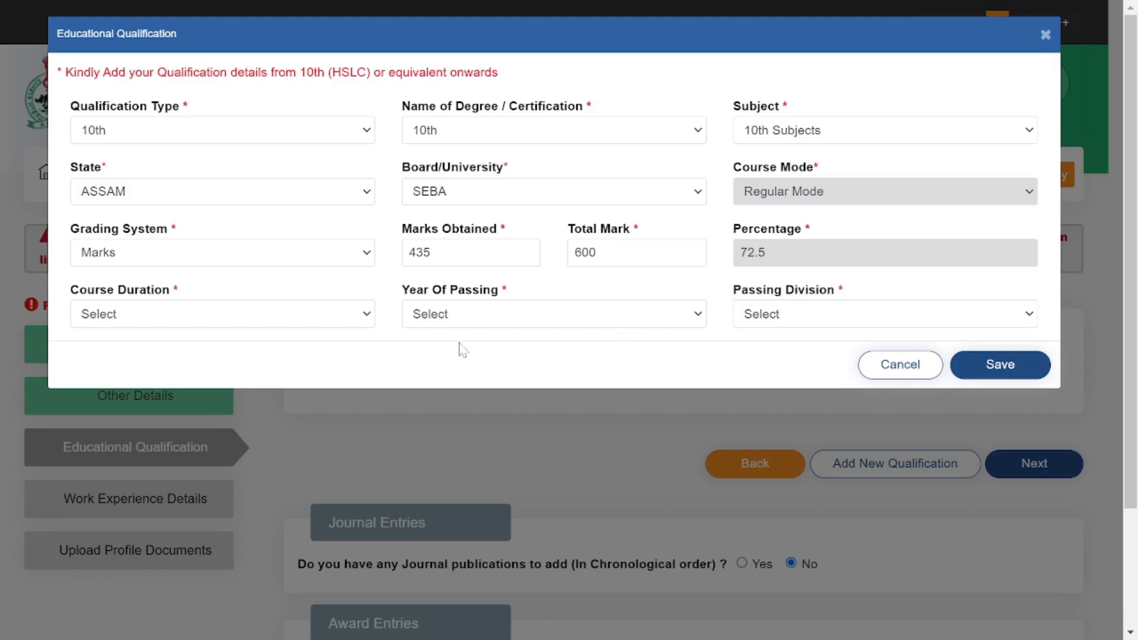
{"action": "left_click", "coordinate": [350, 316]}
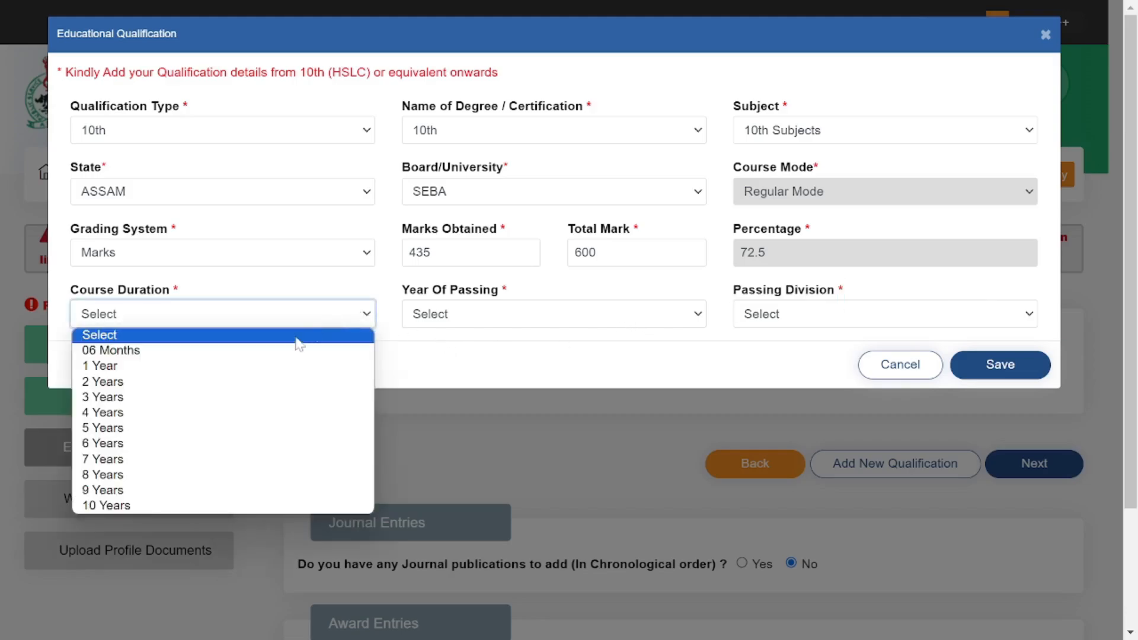
{"action": "left_click", "coordinate": [121, 503]}
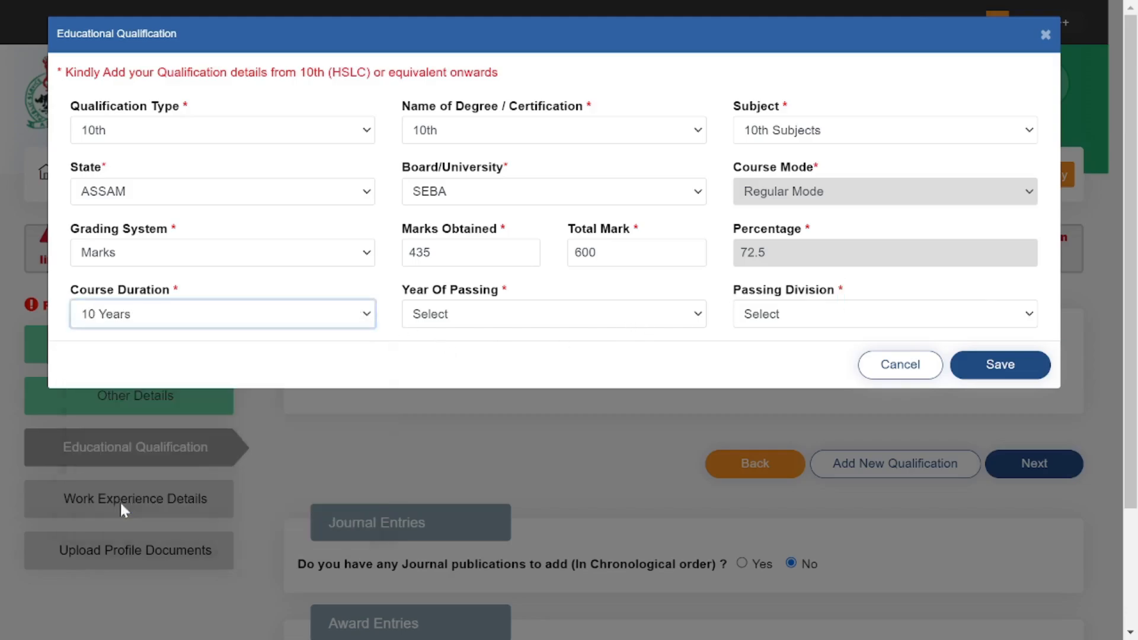
{"action": "left_click", "coordinate": [488, 319]}
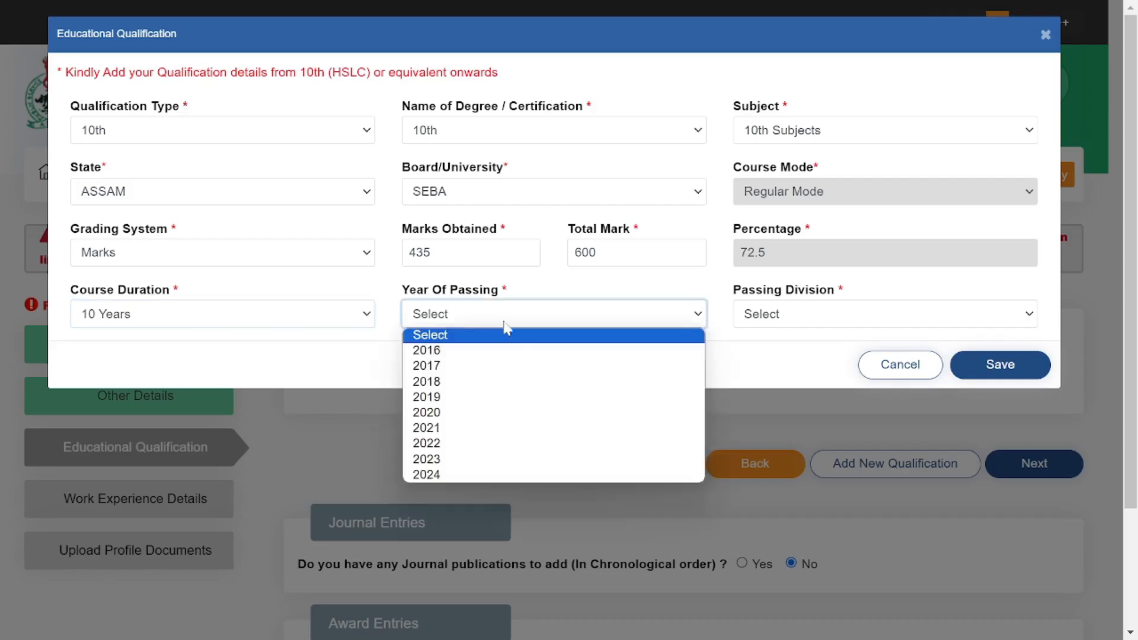
{"action": "left_click", "coordinate": [457, 383]}
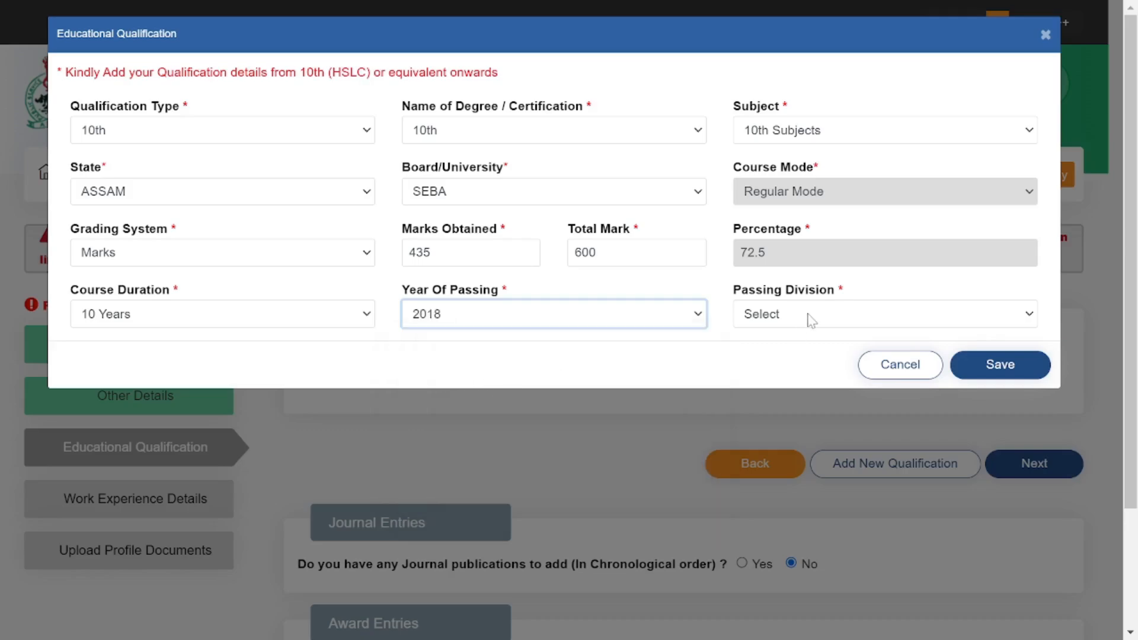
{"action": "left_click", "coordinate": [810, 317]}
{"action": "left_click", "coordinate": [796, 351]}
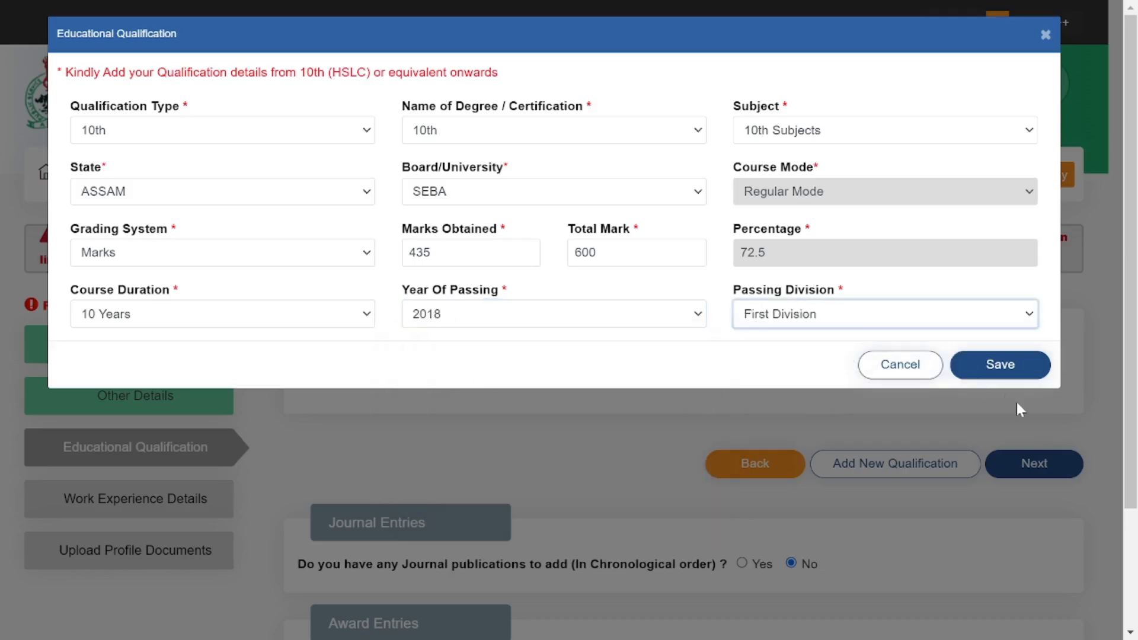
Save and confirm the 10th entry, then check the SEBA 2018 row (435/600, 72.5%).
{"action": "left_click", "coordinate": [1019, 375]}
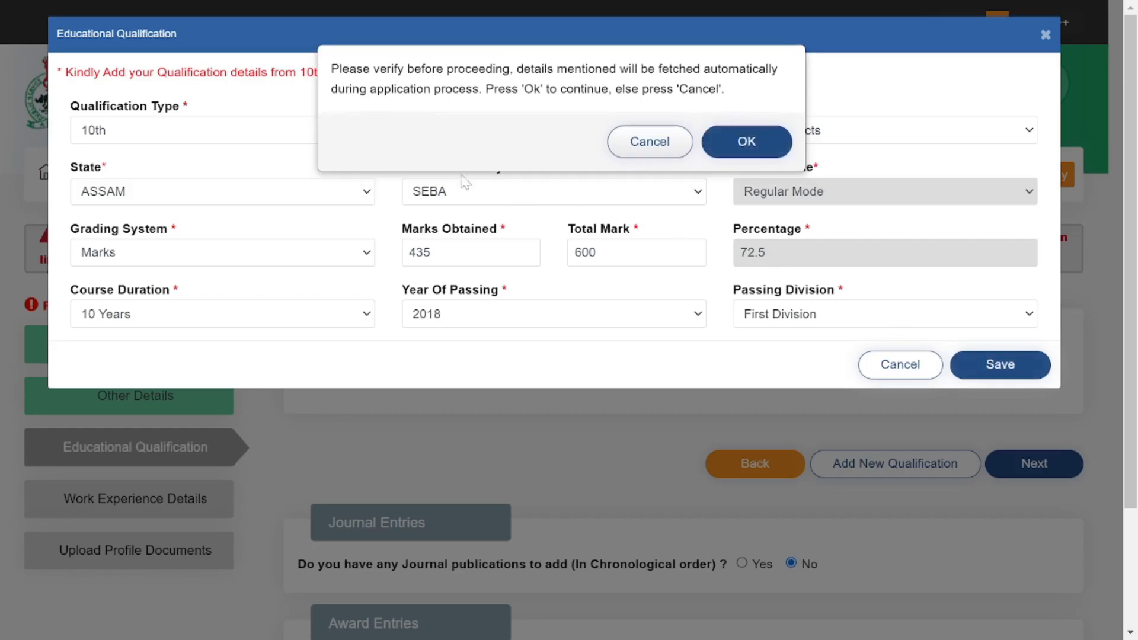
{"action": "left_click", "coordinate": [748, 145]}
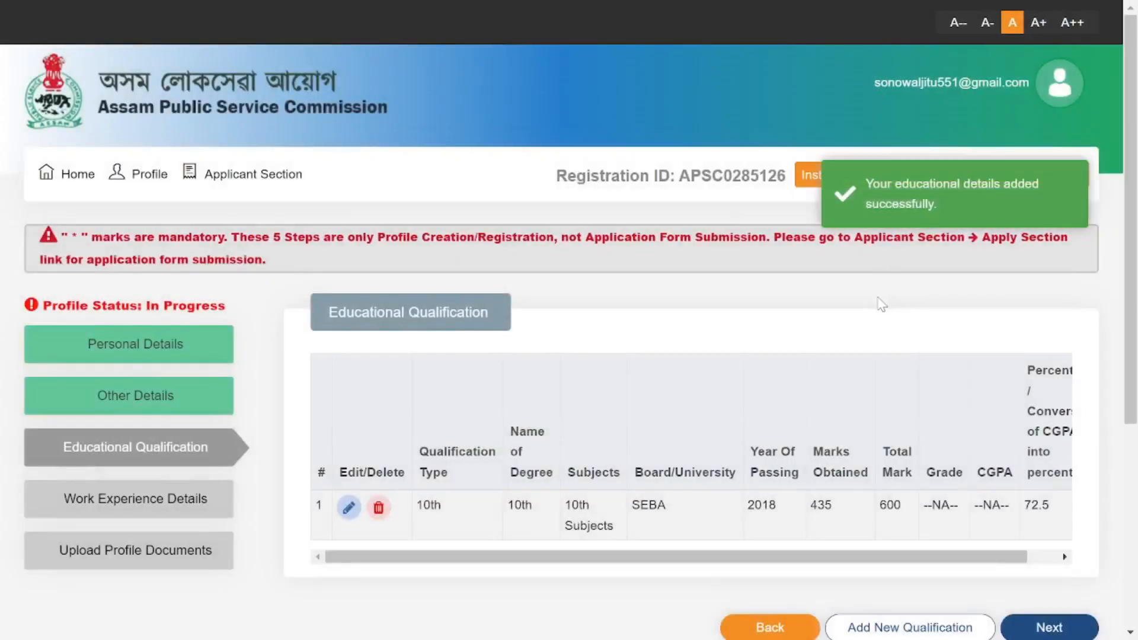
{"action": "scroll", "coordinate": [1110, 271], "scroll_direction": "down", "scroll_amount": 5}
{"action": "scroll", "coordinate": [1108, 274], "scroll_direction": "up", "scroll_amount": 5}
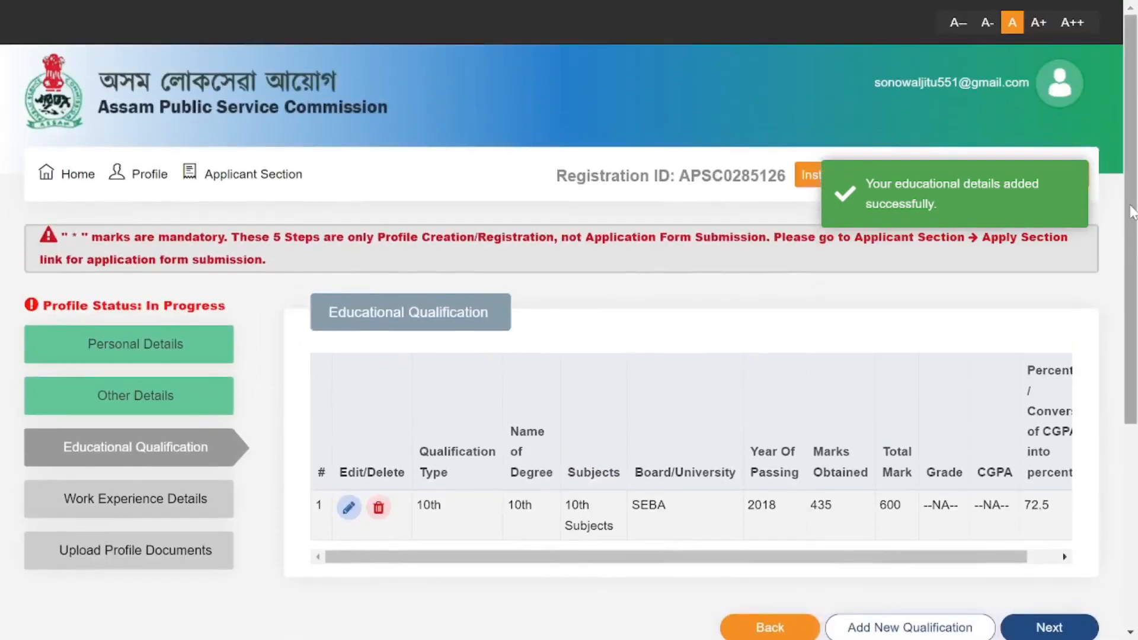
{"action": "scroll", "coordinate": [1130, 202], "scroll_direction": "down", "scroll_amount": 4}
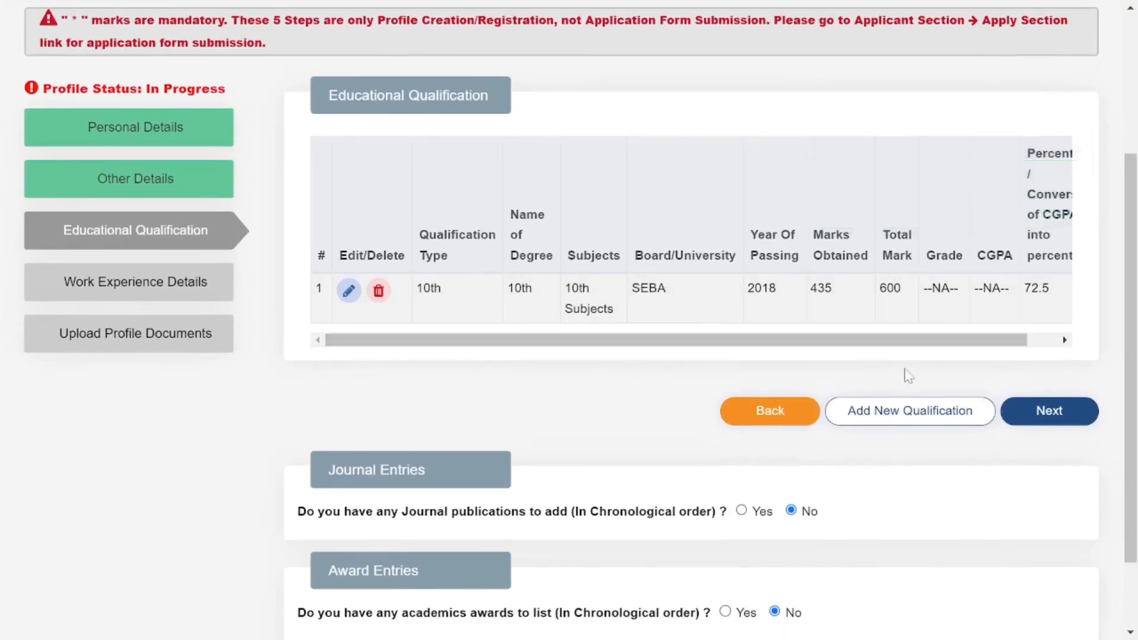
Add a new qualification of type 12th with subject Science.
{"action": "left_click", "coordinate": [915, 416]}
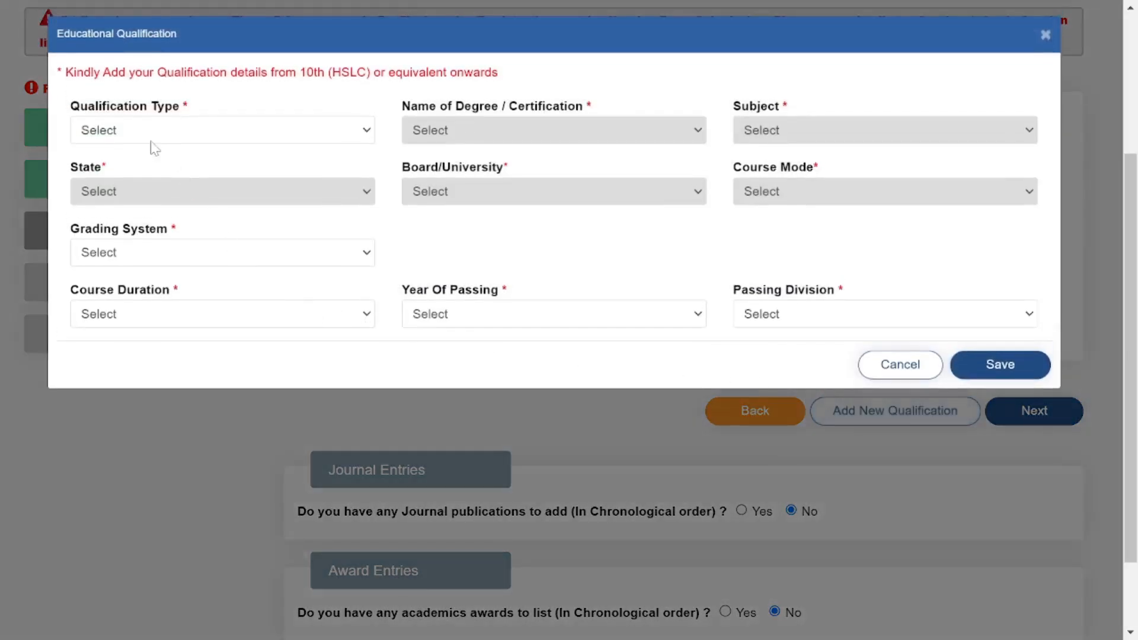
{"action": "left_click_drag", "start_coordinate": [73, 114], "coordinate": [198, 116]}
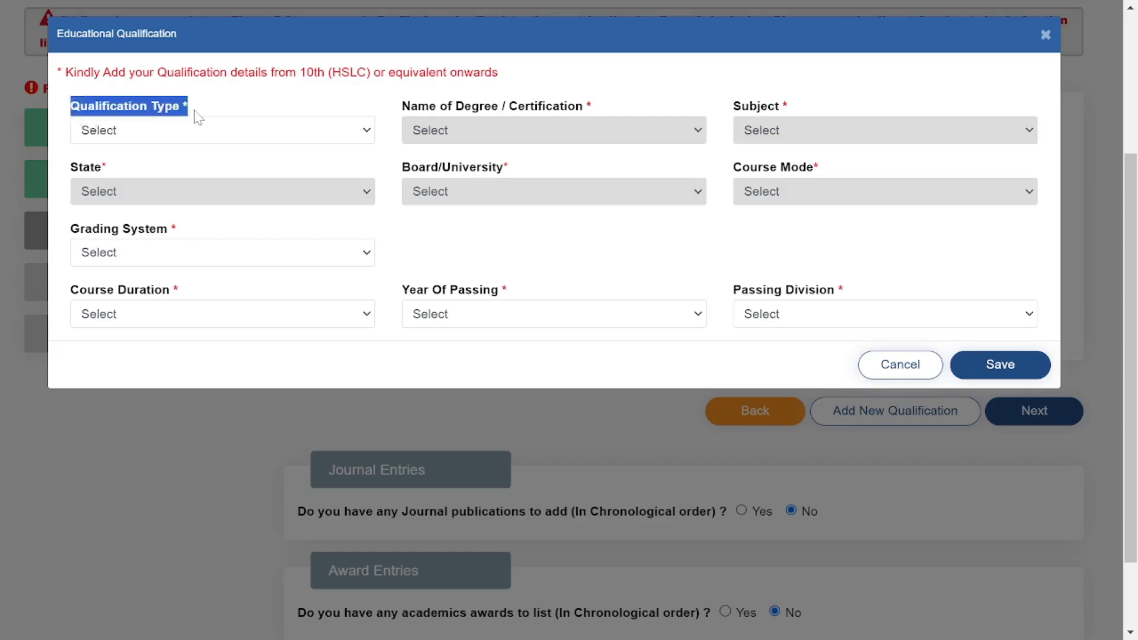
{"action": "left_click", "coordinate": [265, 138]}
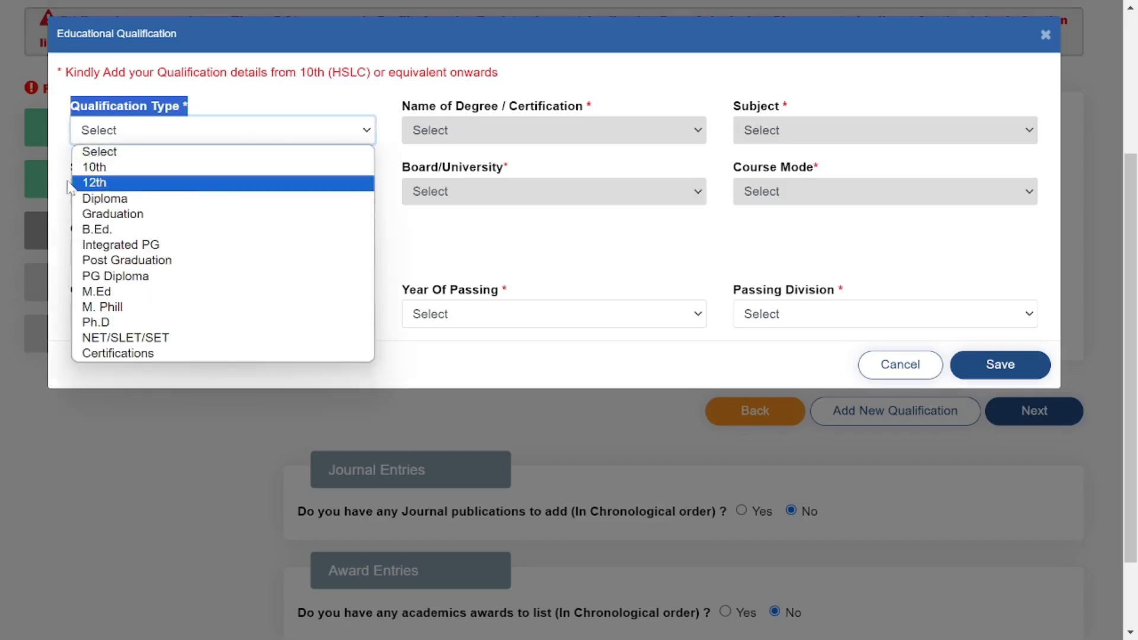
{"action": "left_click", "coordinate": [70, 187]}
{"action": "left_click", "coordinate": [289, 141]}
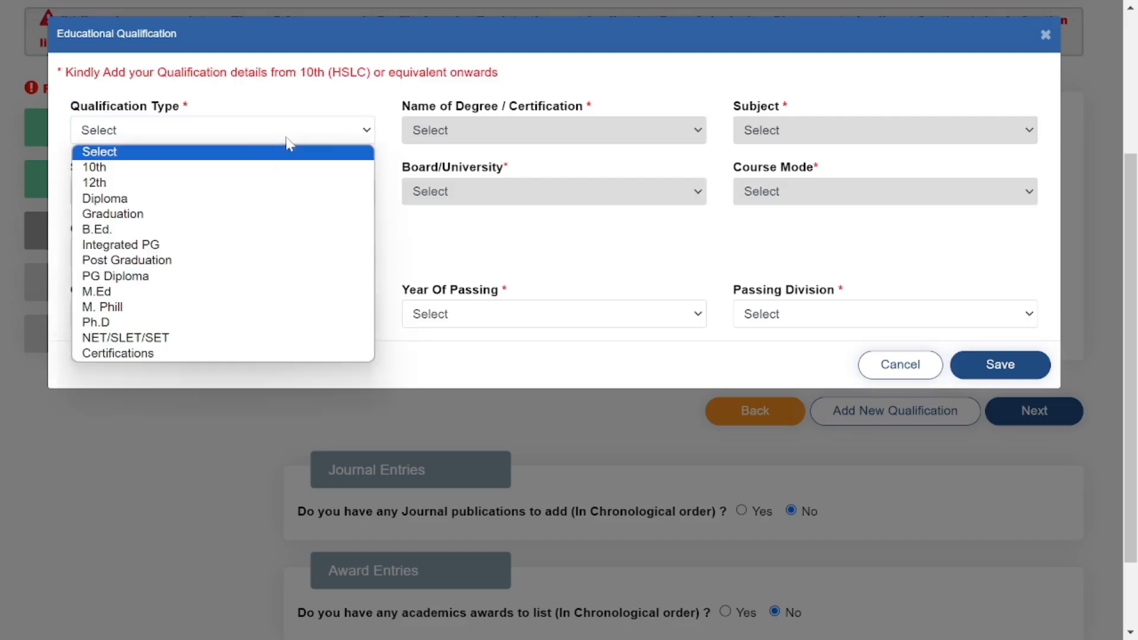
{"action": "left_click", "coordinate": [188, 187]}
{"action": "left_click_drag", "start_coordinate": [735, 107], "coordinate": [810, 119]}
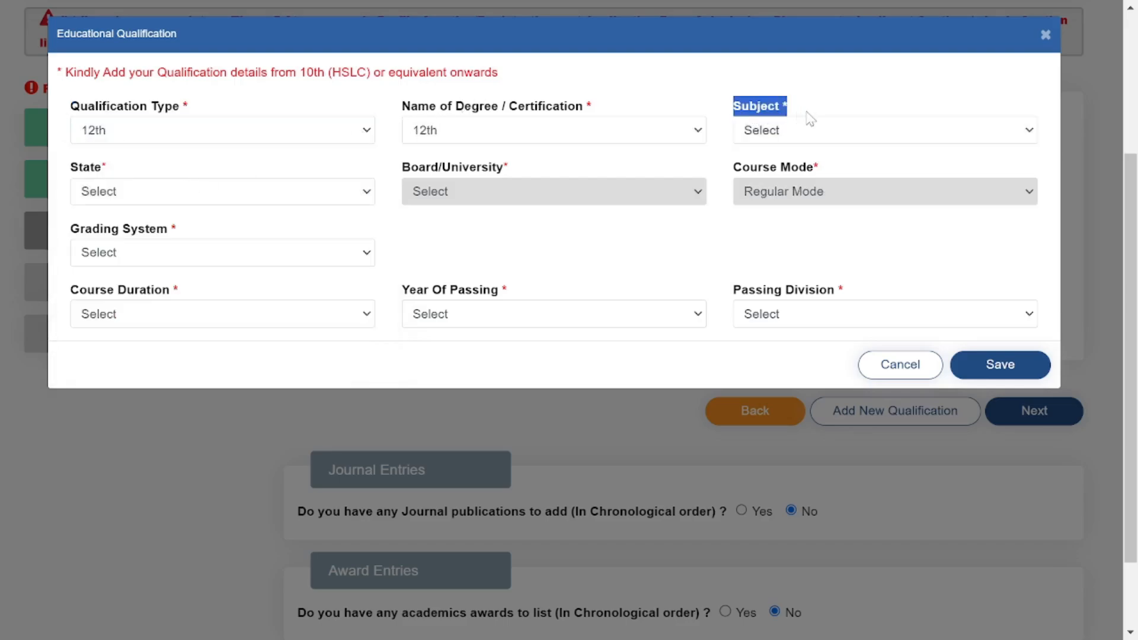
{"action": "left_click", "coordinate": [786, 134]}
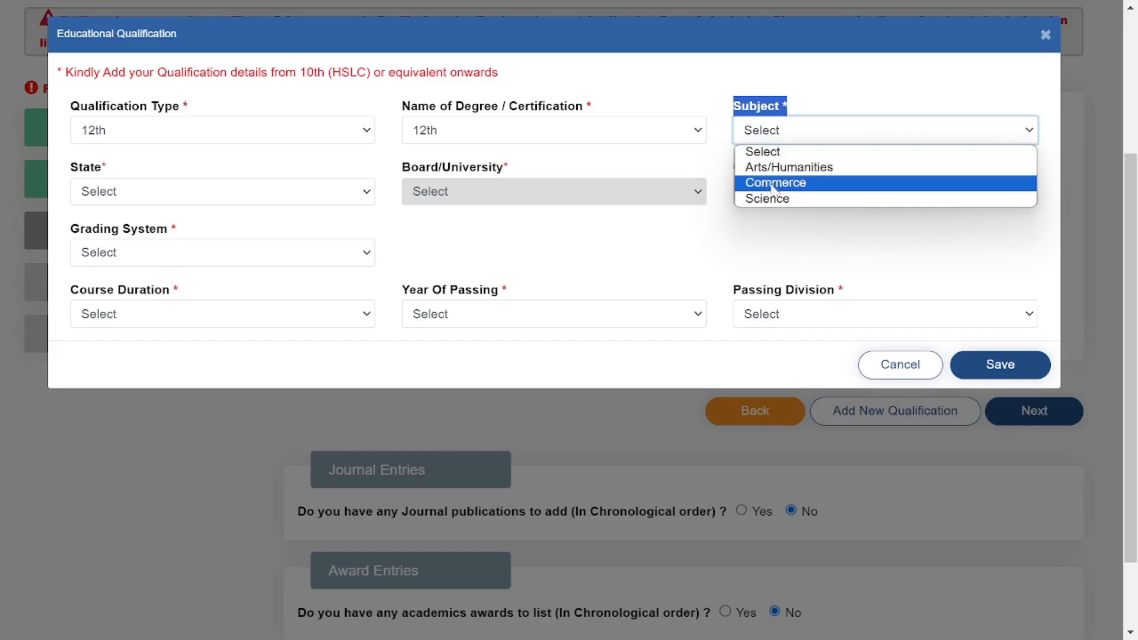
{"action": "left_click", "coordinate": [802, 203]}
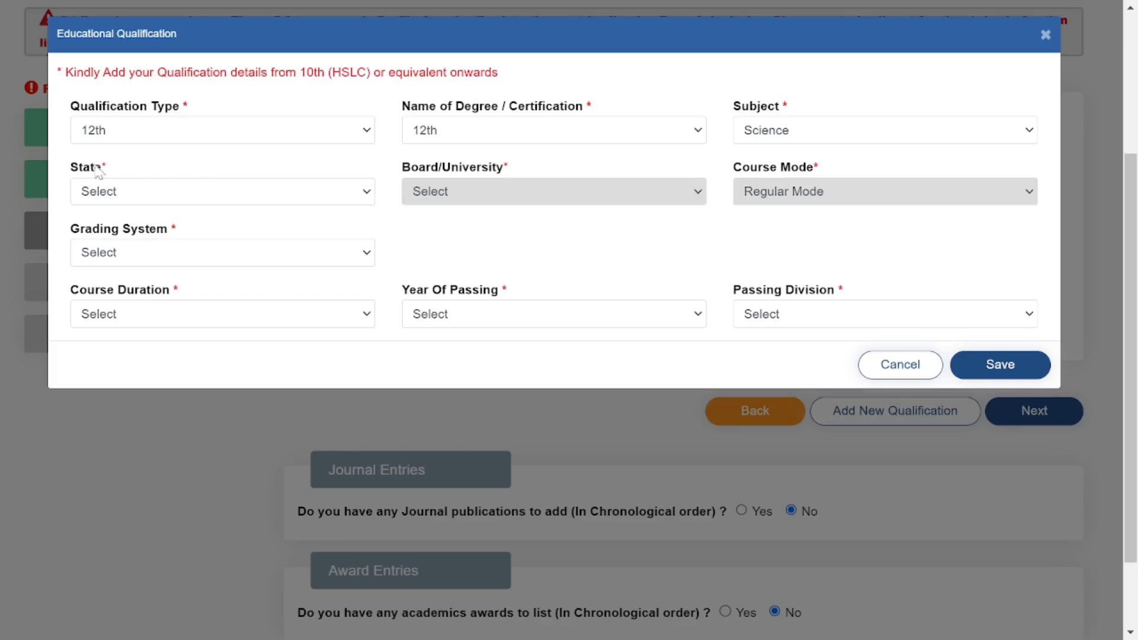
Set state ASSAM, board AHSEC and grading system Marks.
{"action": "left_click_drag", "start_coordinate": [68, 168], "coordinate": [135, 176]}
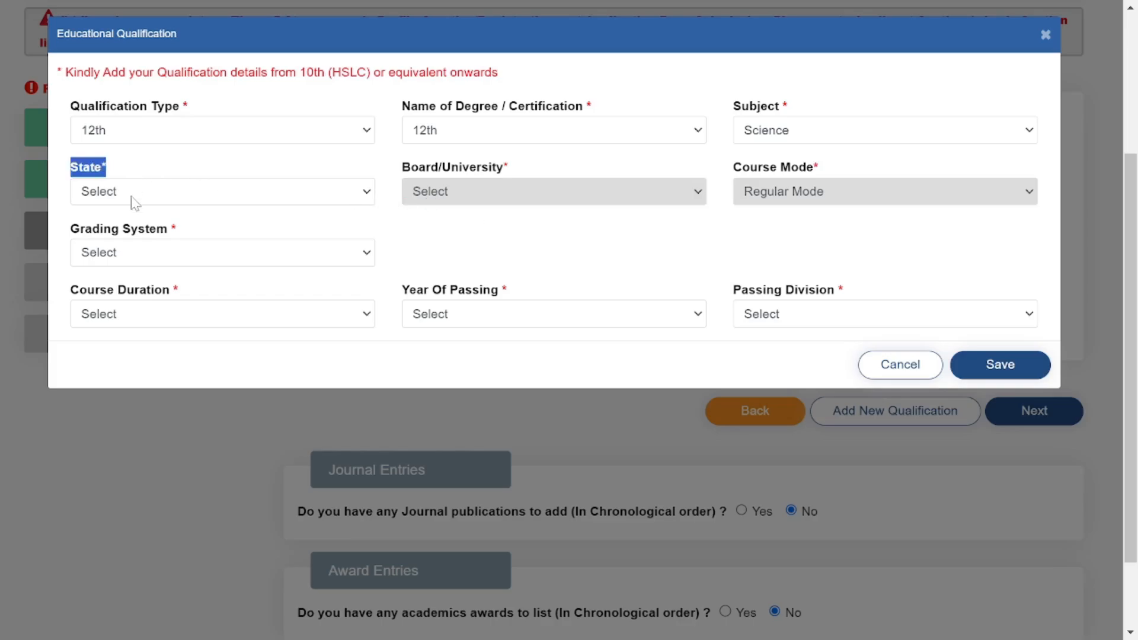
{"action": "left_click", "coordinate": [135, 193]}
{"action": "left_click", "coordinate": [300, 264]}
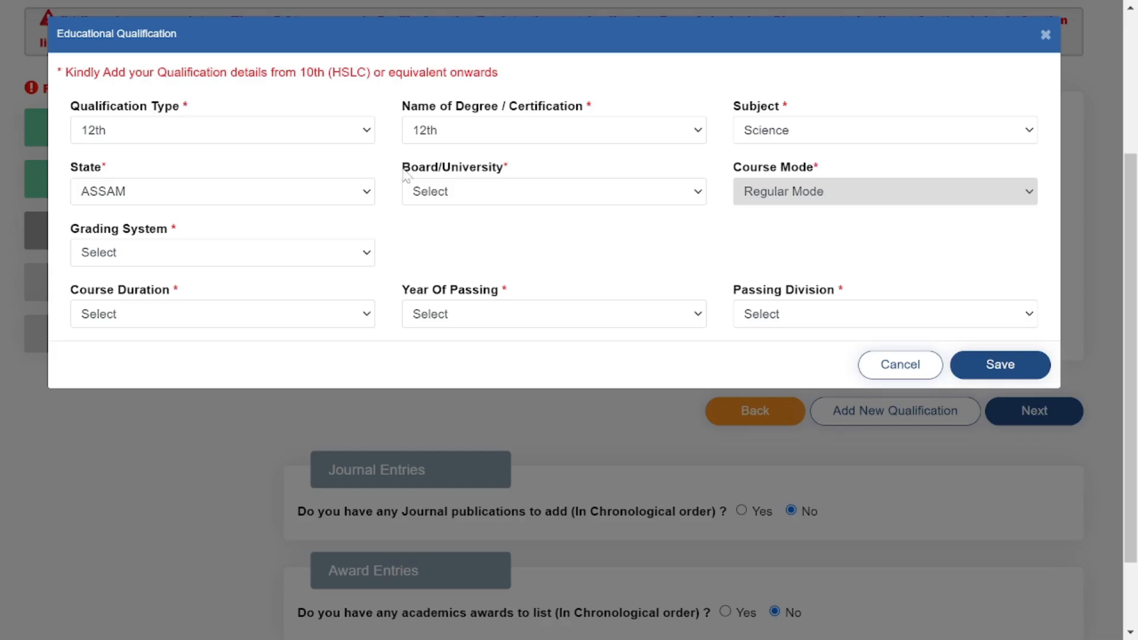
{"action": "left_click_drag", "start_coordinate": [405, 175], "coordinate": [521, 172]}
{"action": "left_click", "coordinate": [495, 188]}
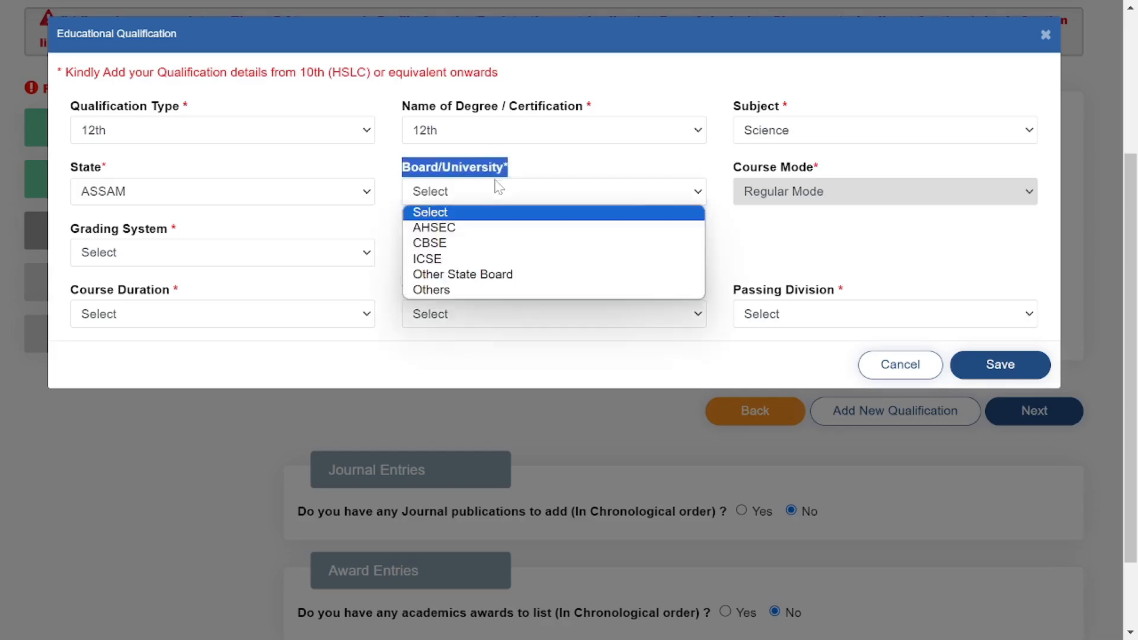
{"action": "left_click", "coordinate": [452, 228]}
{"action": "left_click", "coordinate": [449, 231]}
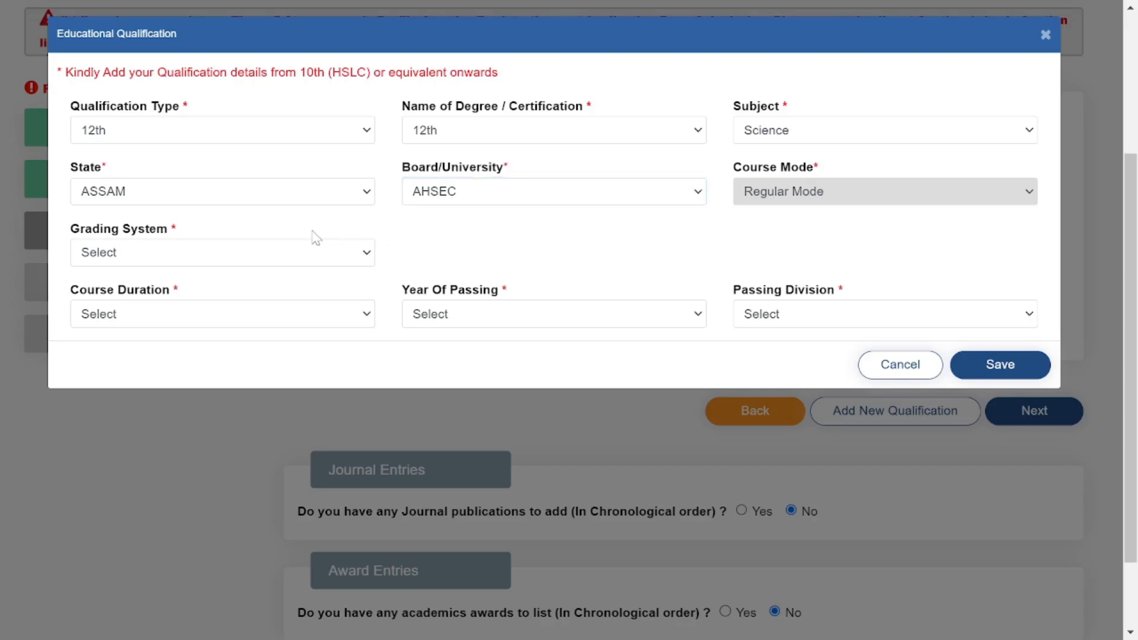
{"action": "left_click_drag", "start_coordinate": [76, 232], "coordinate": [190, 234]}
{"action": "left_click", "coordinate": [179, 248]}
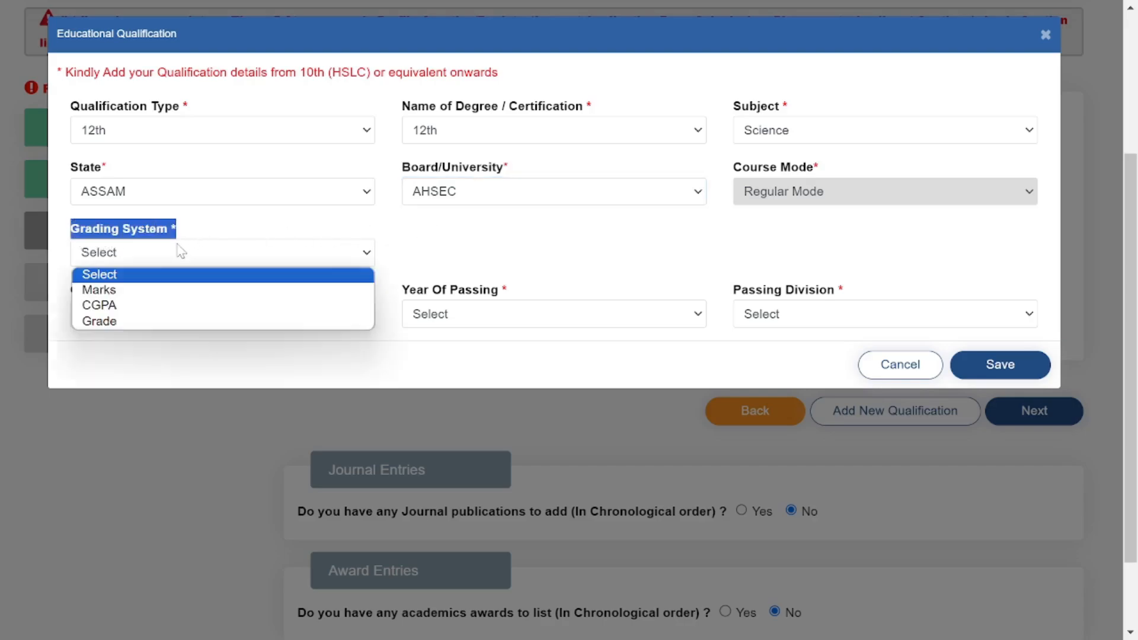
{"action": "left_click", "coordinate": [126, 291]}
Enter 352 marks obtained out of 500, giving 70.4%.
{"action": "left_click", "coordinate": [410, 253]}
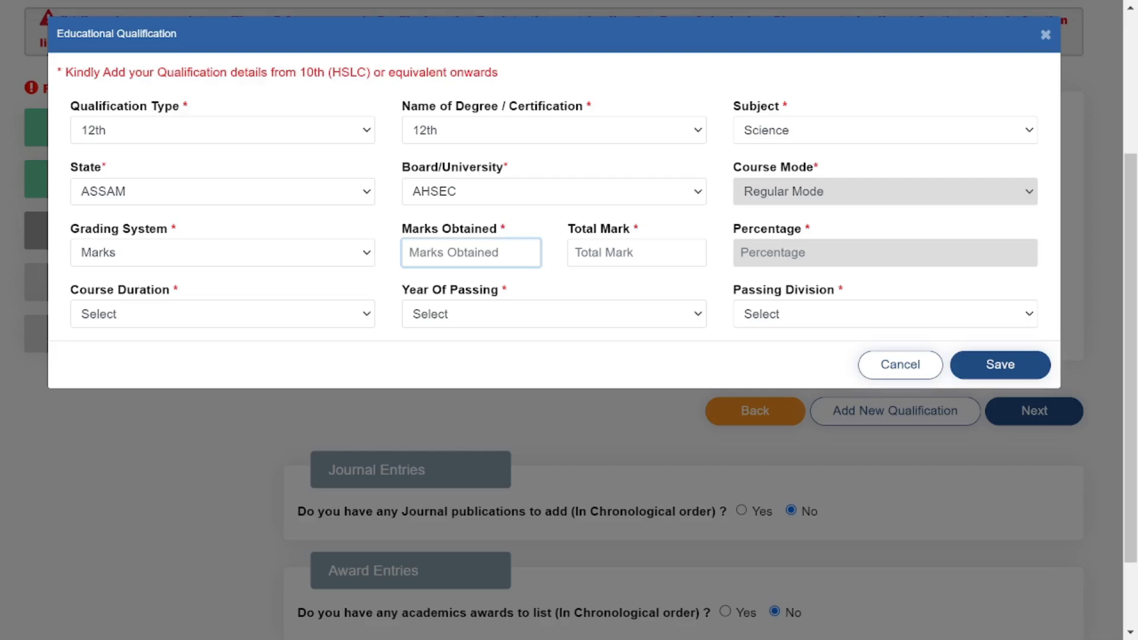
{"action": "type", "text": "352"}
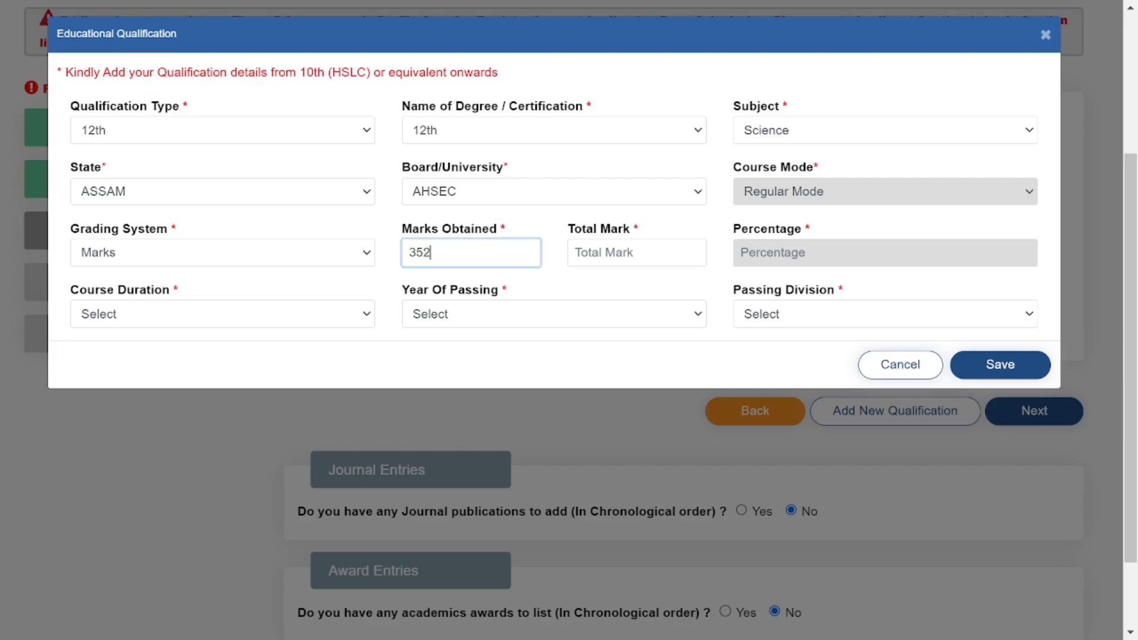
{"action": "key", "text": "Tab"}
{"action": "type", "text": "5"}
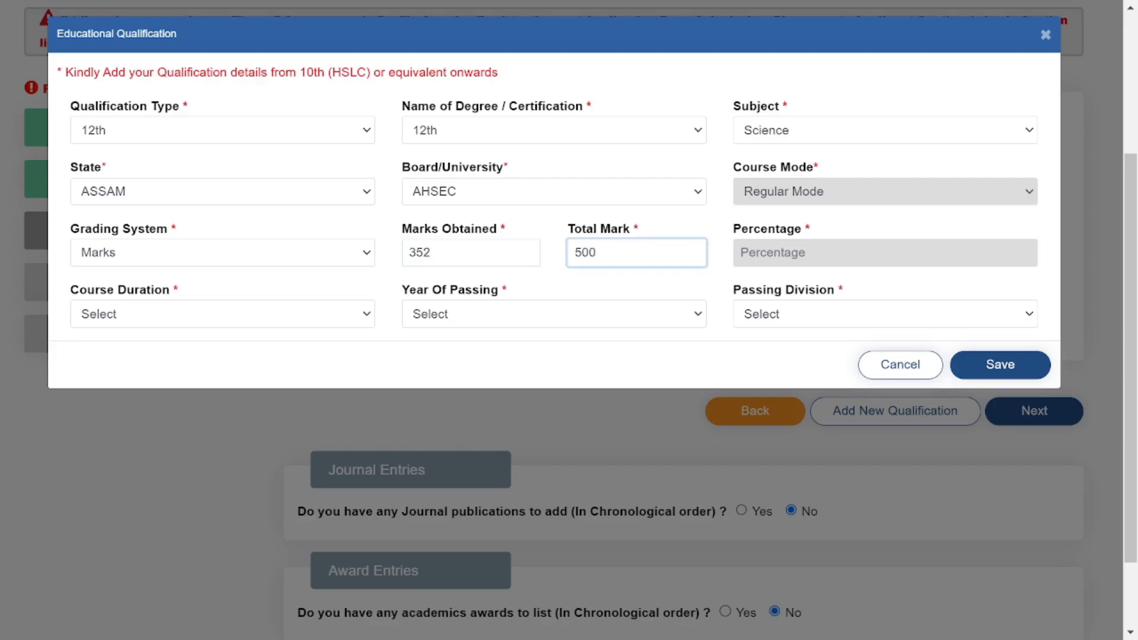
{"action": "left_click", "coordinate": [624, 281]}
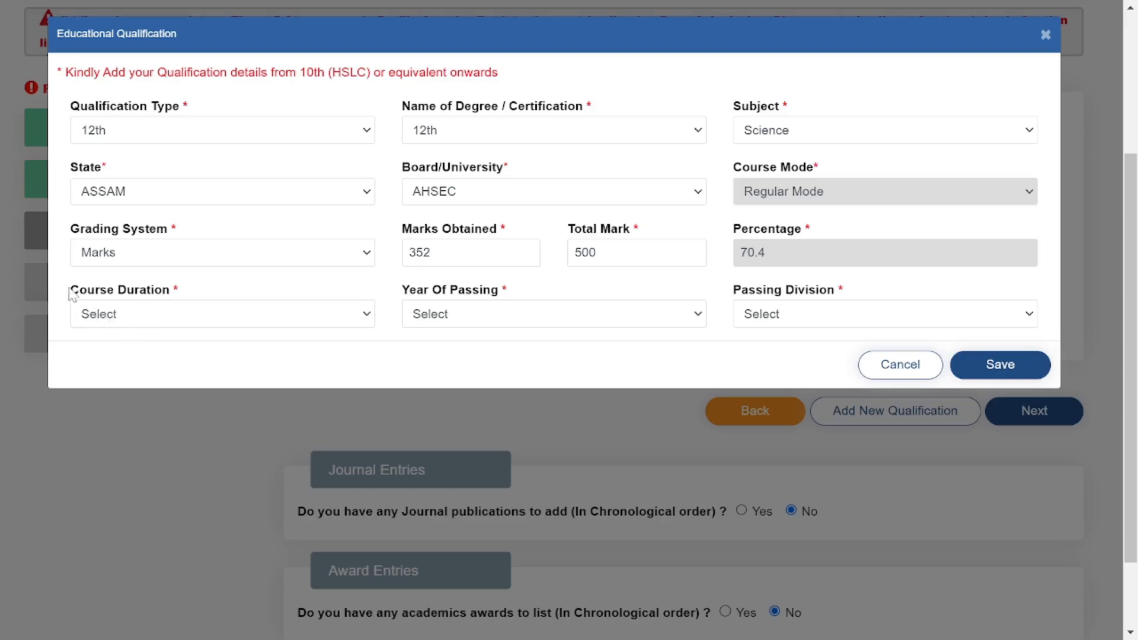
Choose 2 Years, passing year 2020 and First Division, then save the 12th entry.
{"action": "left_click_drag", "start_coordinate": [69, 289], "coordinate": [179, 292]}
{"action": "left_click", "coordinate": [143, 314]}
{"action": "left_click", "coordinate": [118, 383]}
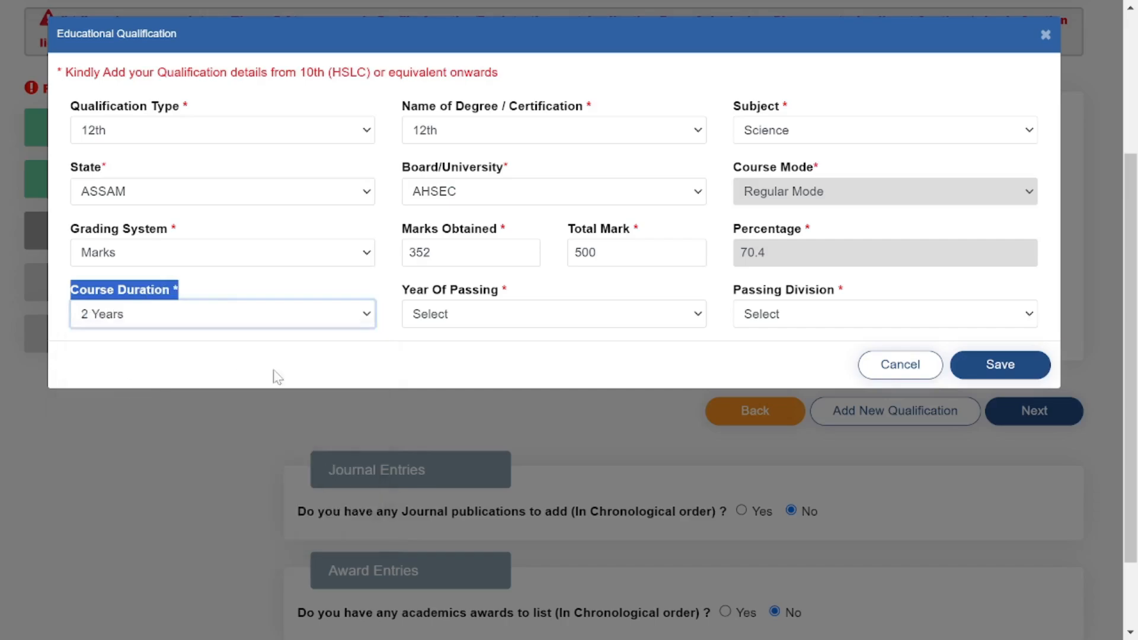
{"action": "left_click", "coordinate": [414, 338]}
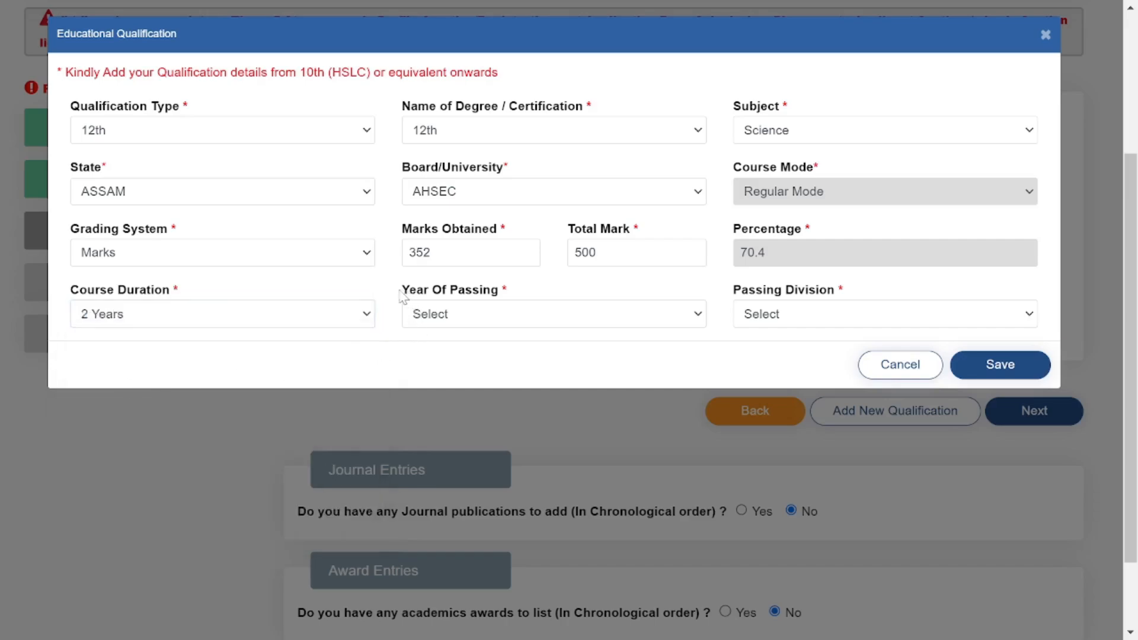
{"action": "left_click_drag", "start_coordinate": [403, 294], "coordinate": [492, 295]}
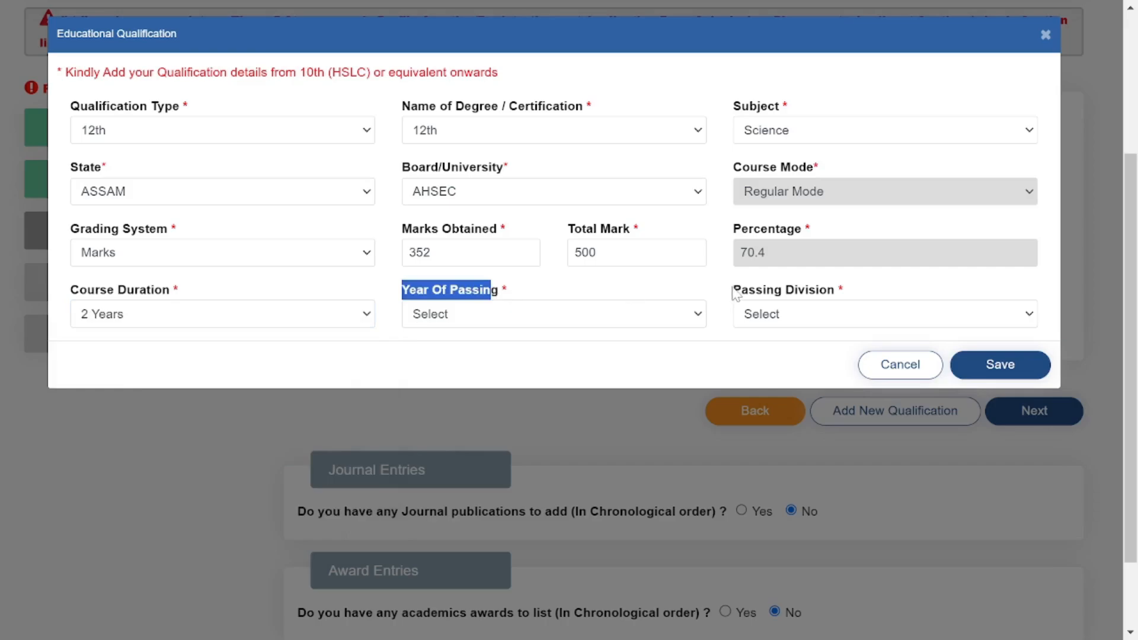
{"action": "left_click_drag", "start_coordinate": [735, 293], "coordinate": [952, 295]}
{"action": "left_click", "coordinate": [574, 315]}
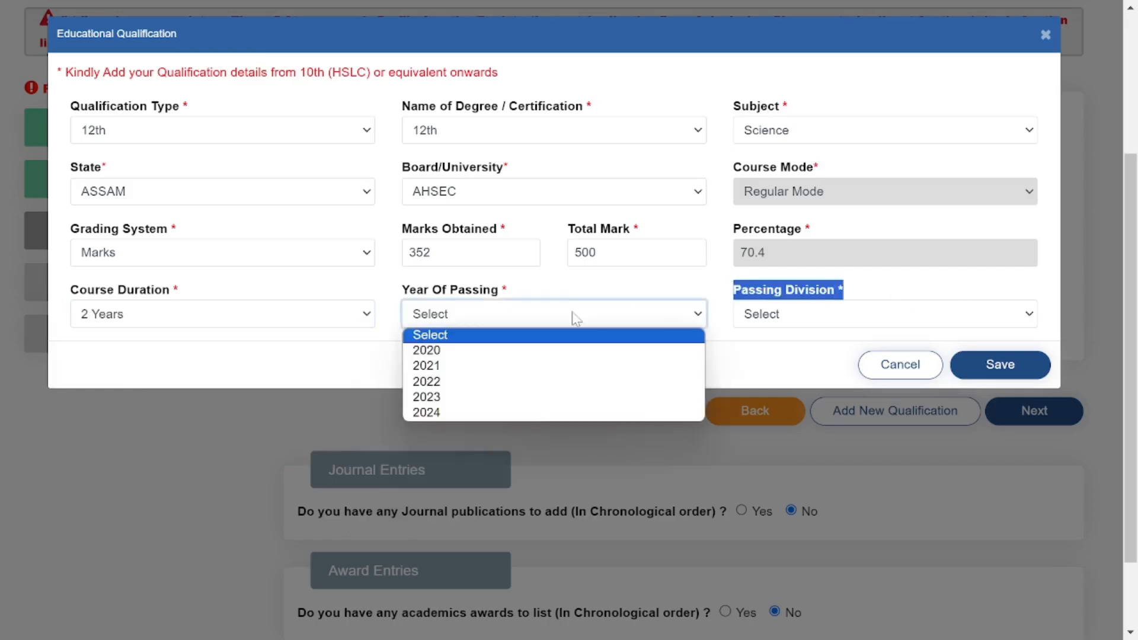
{"action": "left_click", "coordinate": [529, 350]}
{"action": "left_click", "coordinate": [794, 314]}
{"action": "left_click", "coordinate": [794, 354]}
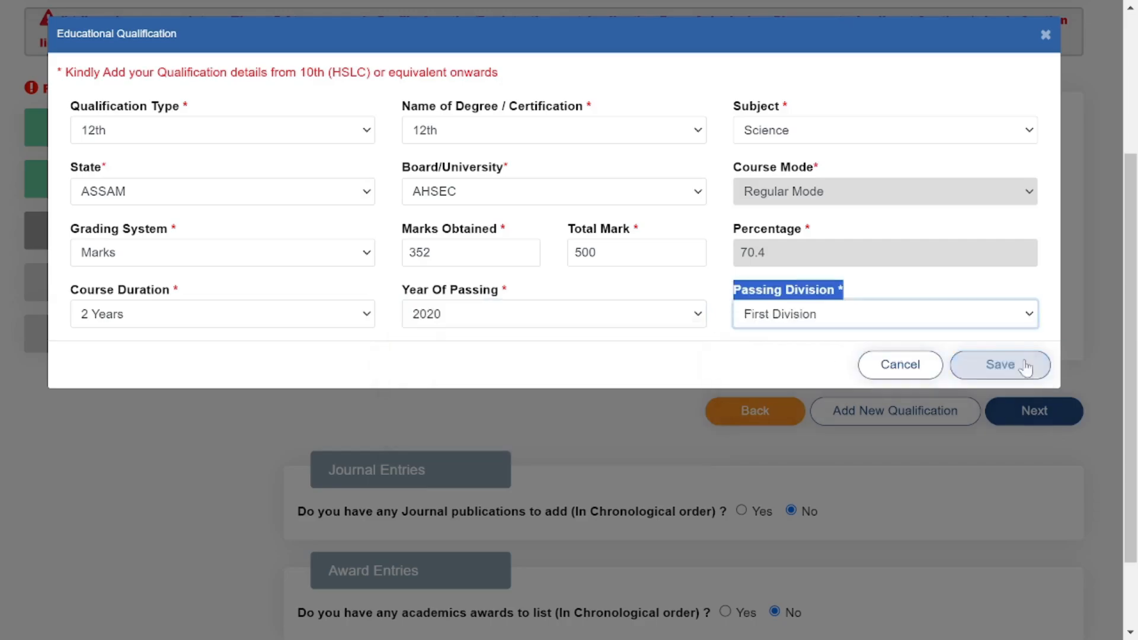
{"action": "left_click", "coordinate": [973, 363]}
Confirm the 12th save, answer No to work experience, and continue to Upload Documents.
{"action": "left_click", "coordinate": [746, 141]}
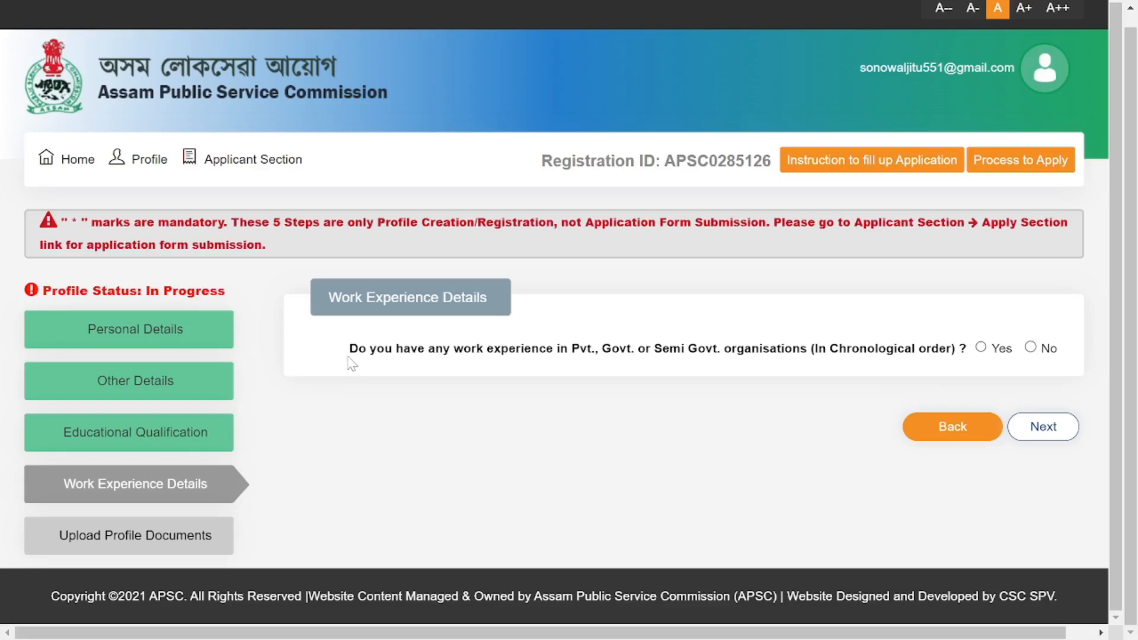
{"action": "left_click_drag", "start_coordinate": [345, 353], "coordinate": [988, 347]}
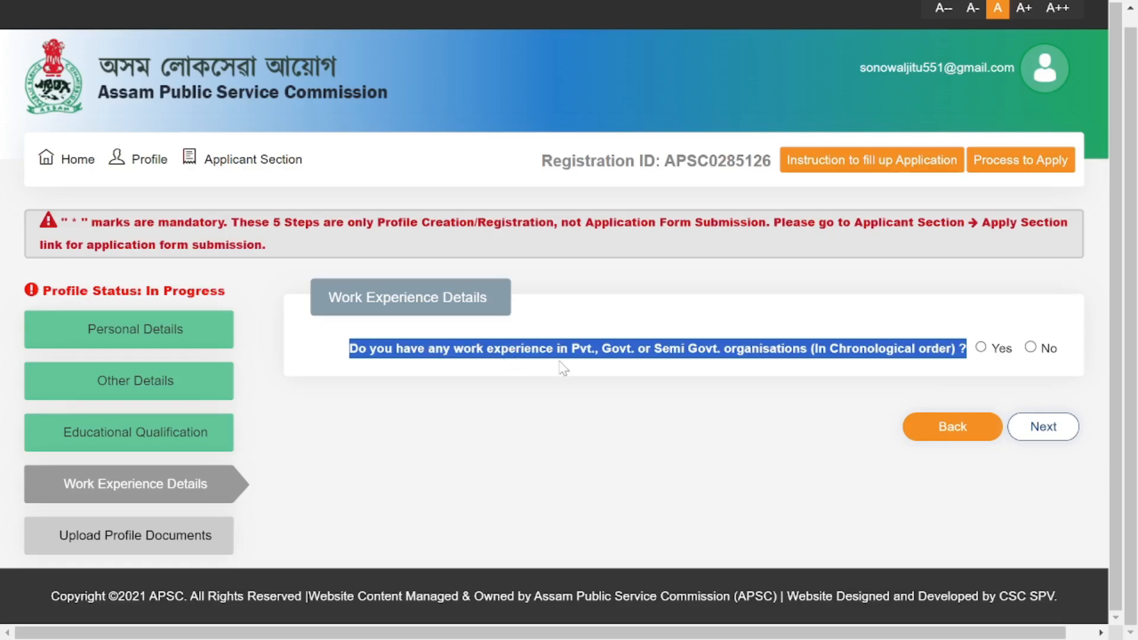
{"action": "left_click", "coordinate": [1031, 347]}
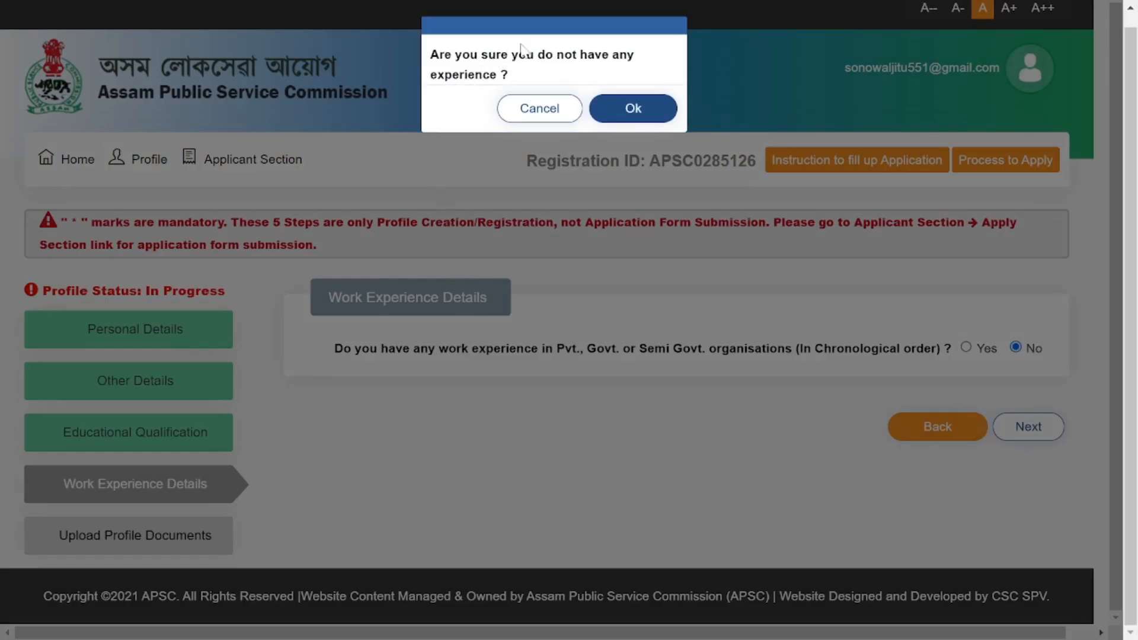
{"action": "left_click", "coordinate": [634, 110]}
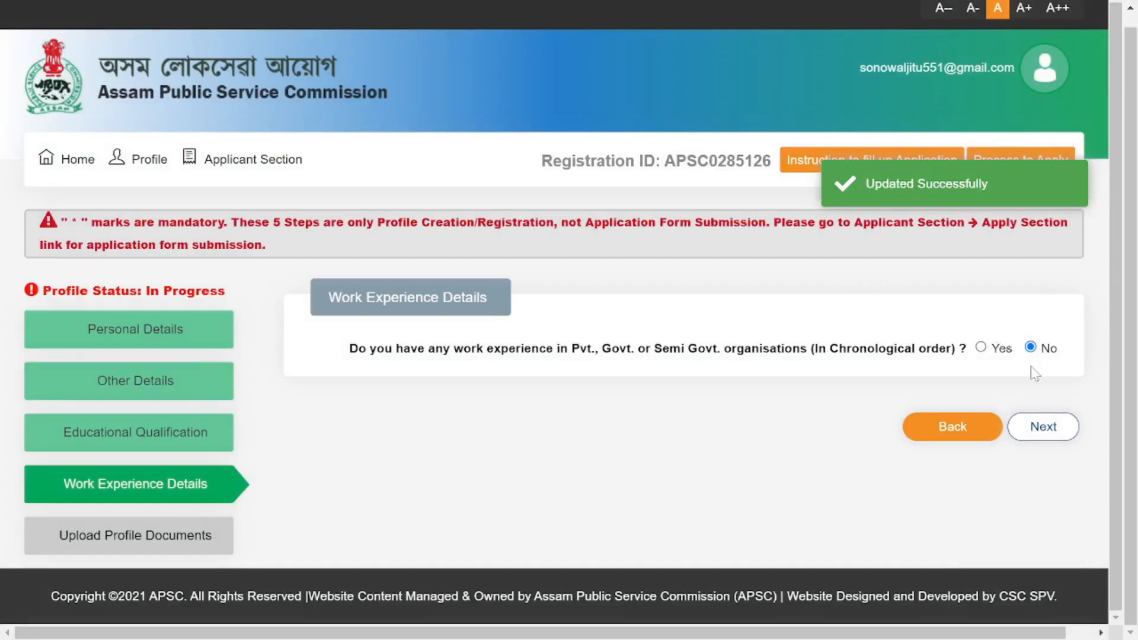
{"action": "left_click", "coordinate": [1044, 427]}
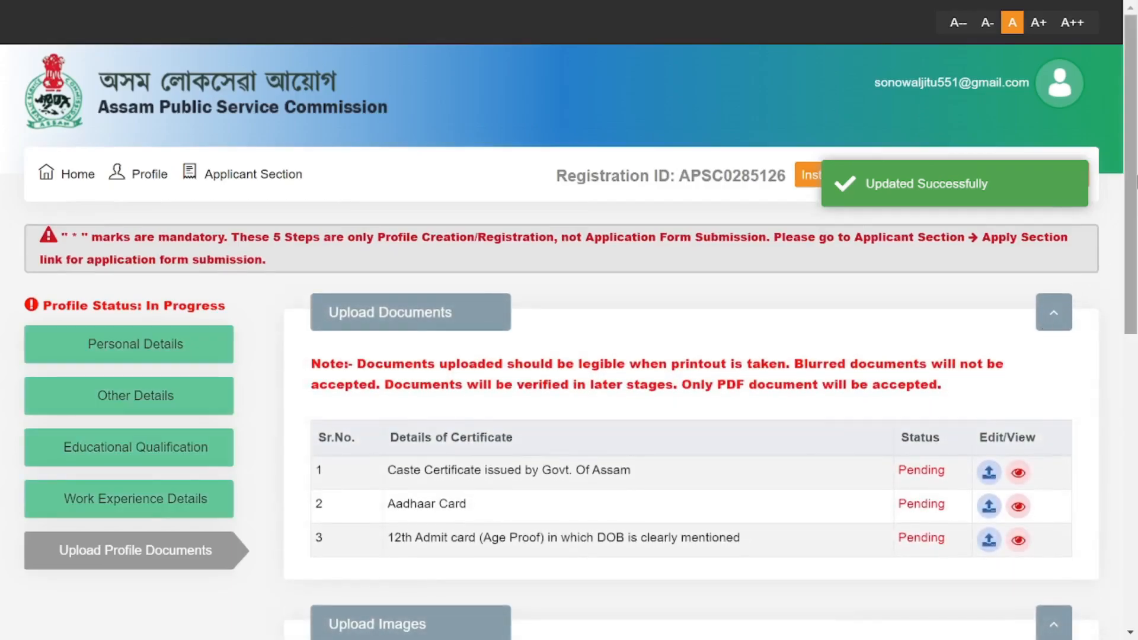
Save the uploaded photo and signature so the profile reads Completed.
{"action": "left_click_drag", "start_coordinate": [1128, 178], "coordinate": [1129, 304]}
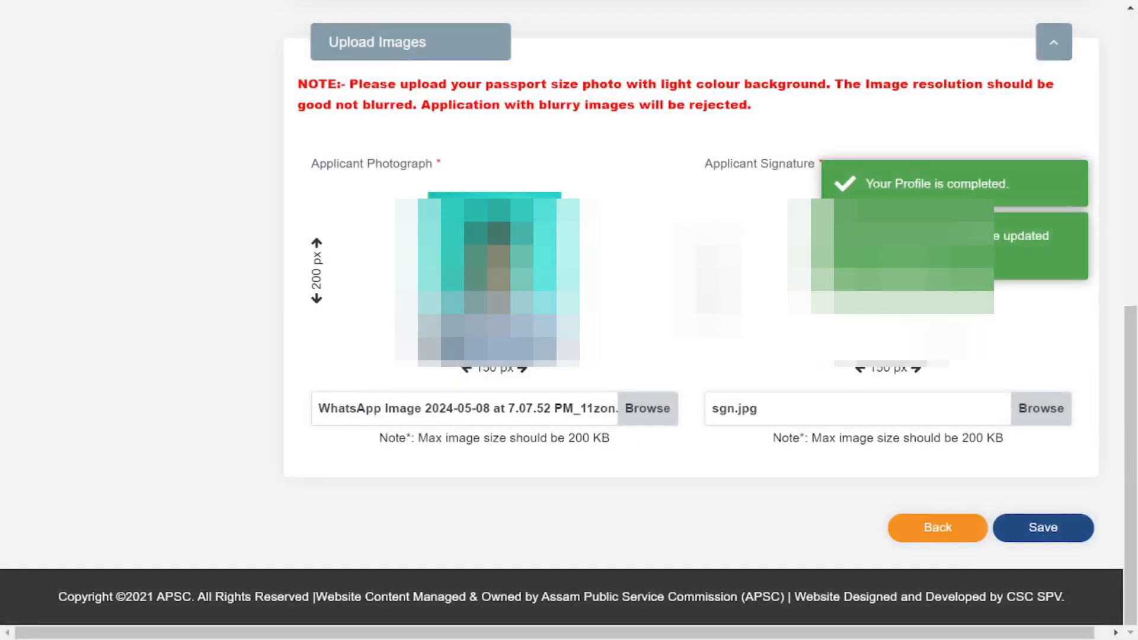
{"action": "left_click", "coordinate": [1030, 536]}
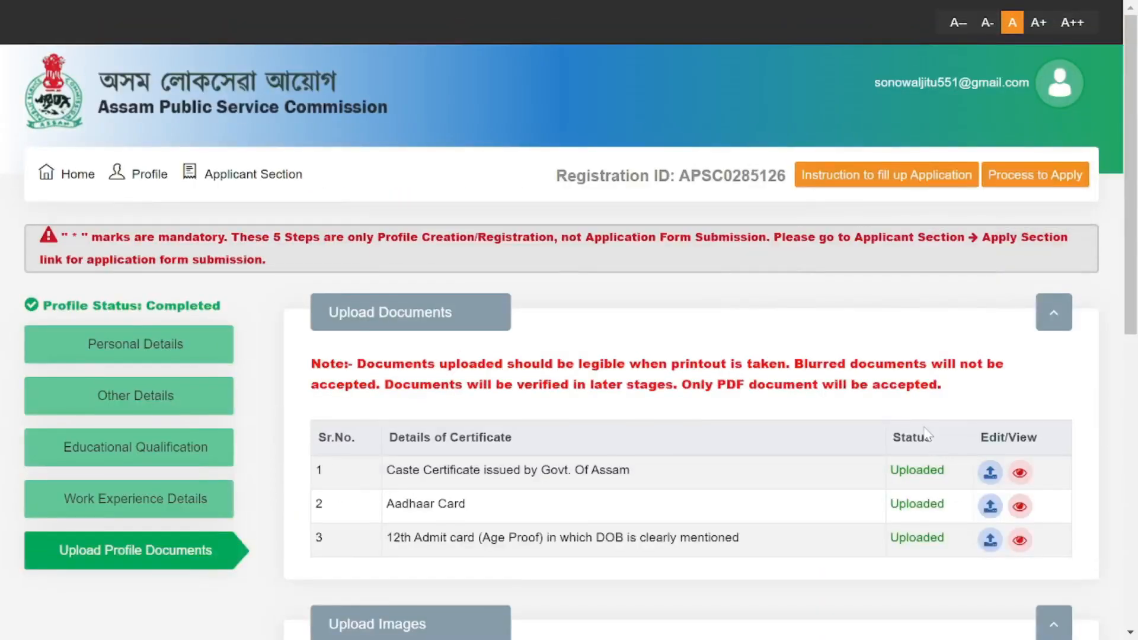
{"action": "left_click", "coordinate": [253, 177]}
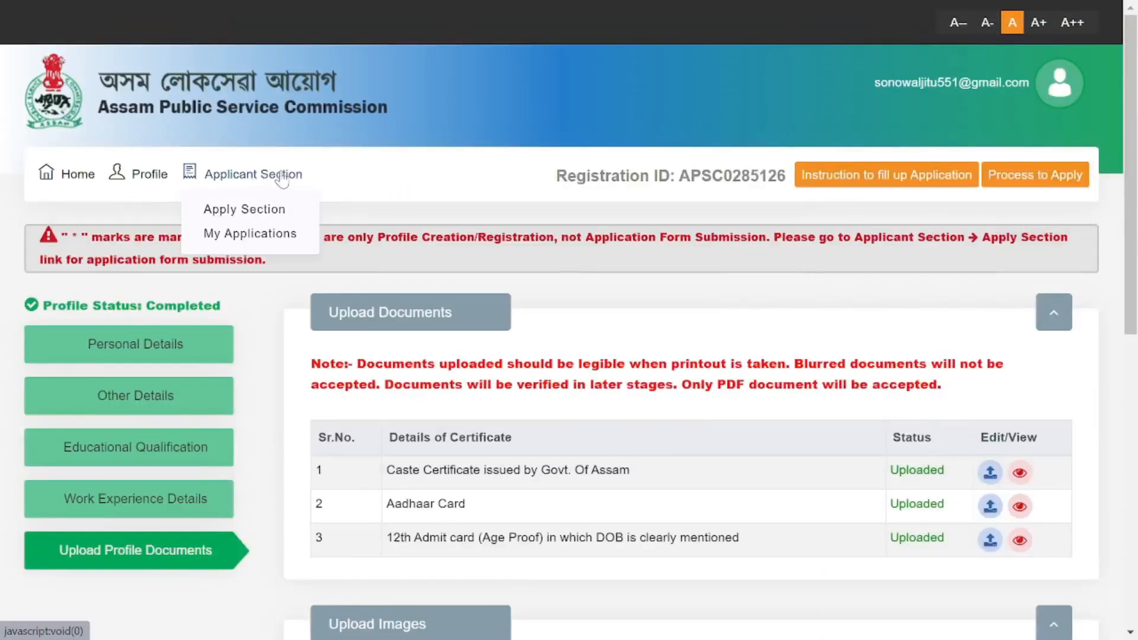
Apply for Junior Engineer (Mechanical) under ADVT.NO.10/2024 and mark present address same as permanent.
{"action": "left_click", "coordinate": [262, 208]}
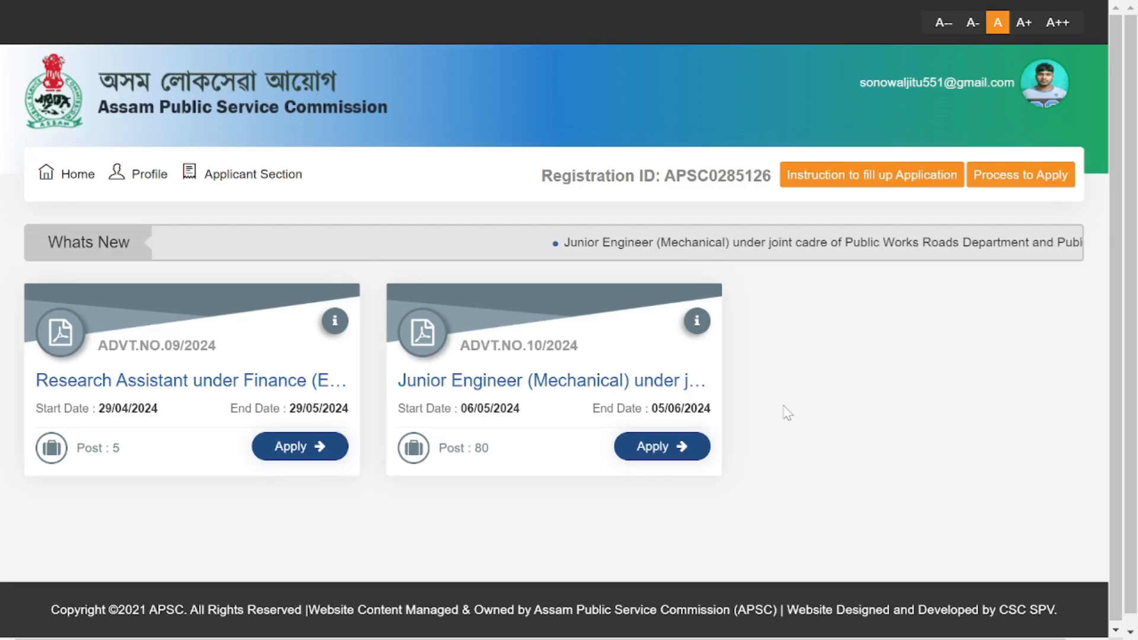
{"action": "left_click", "coordinate": [652, 451]}
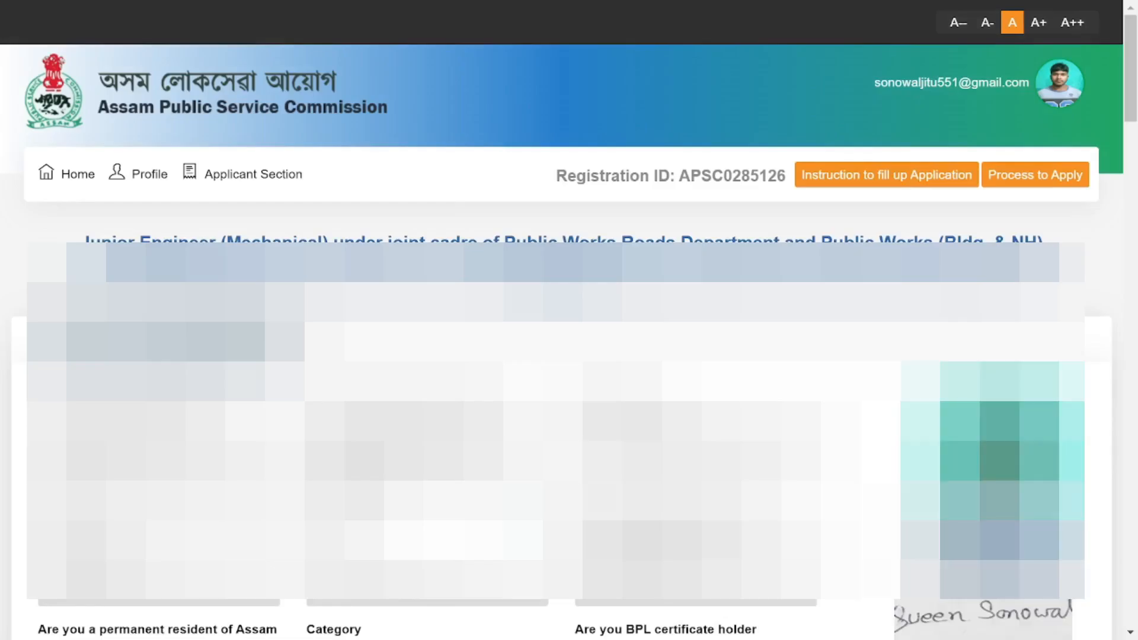
{"action": "scroll", "coordinate": [569, 355], "scroll_direction": "down", "scroll_amount": 2}
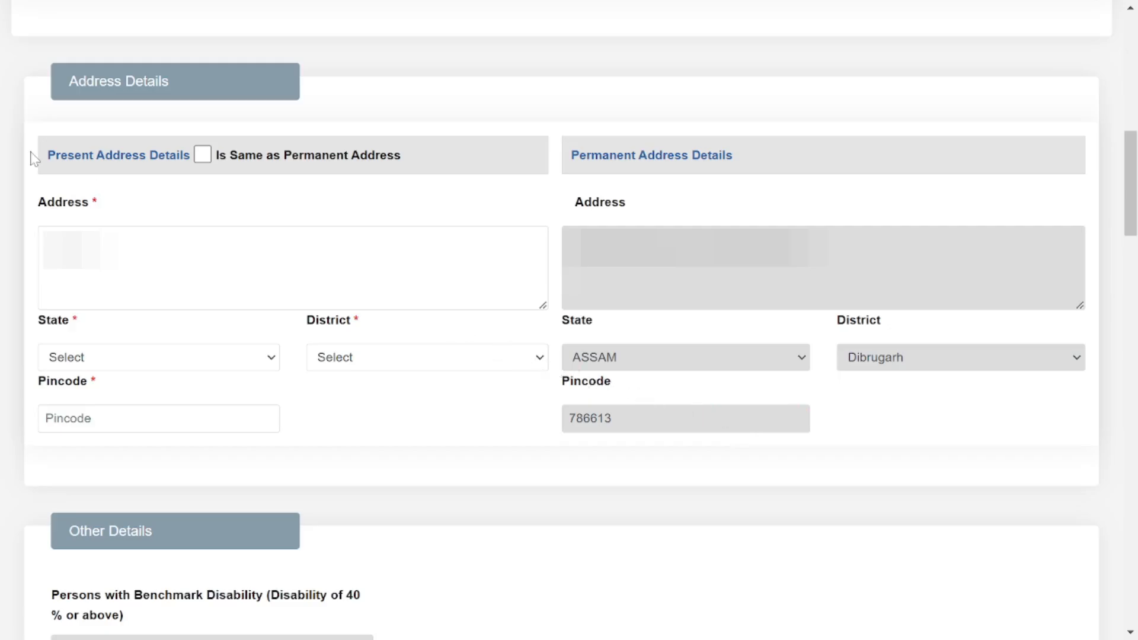
{"action": "left_click_drag", "start_coordinate": [49, 158], "coordinate": [424, 156]}
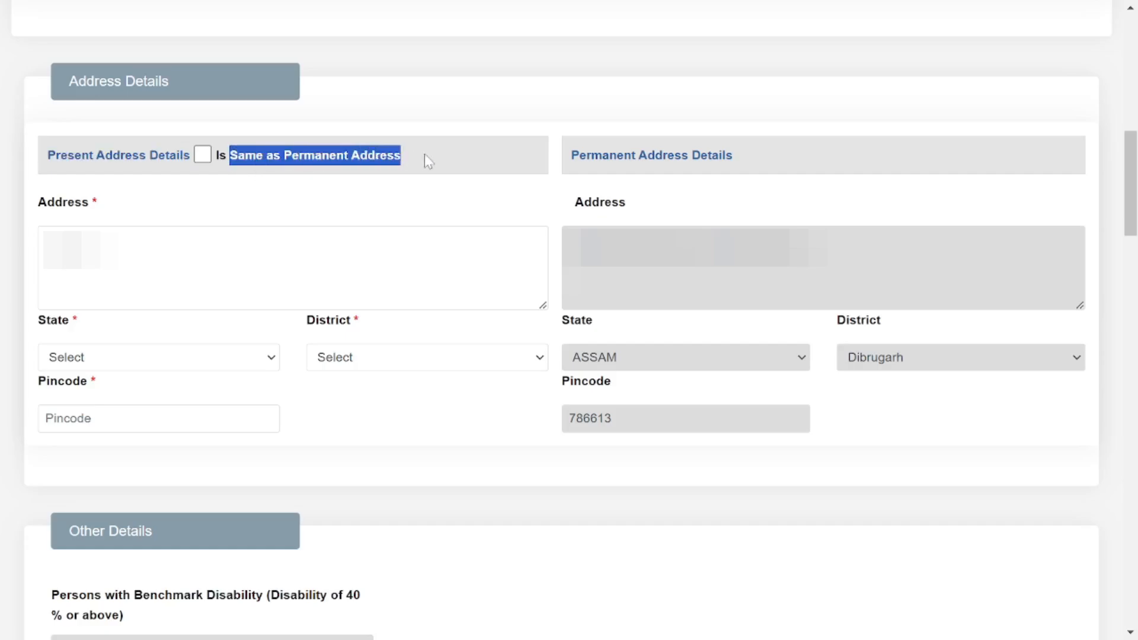
{"action": "left_click", "coordinate": [208, 157]}
{"action": "left_click", "coordinate": [238, 187]}
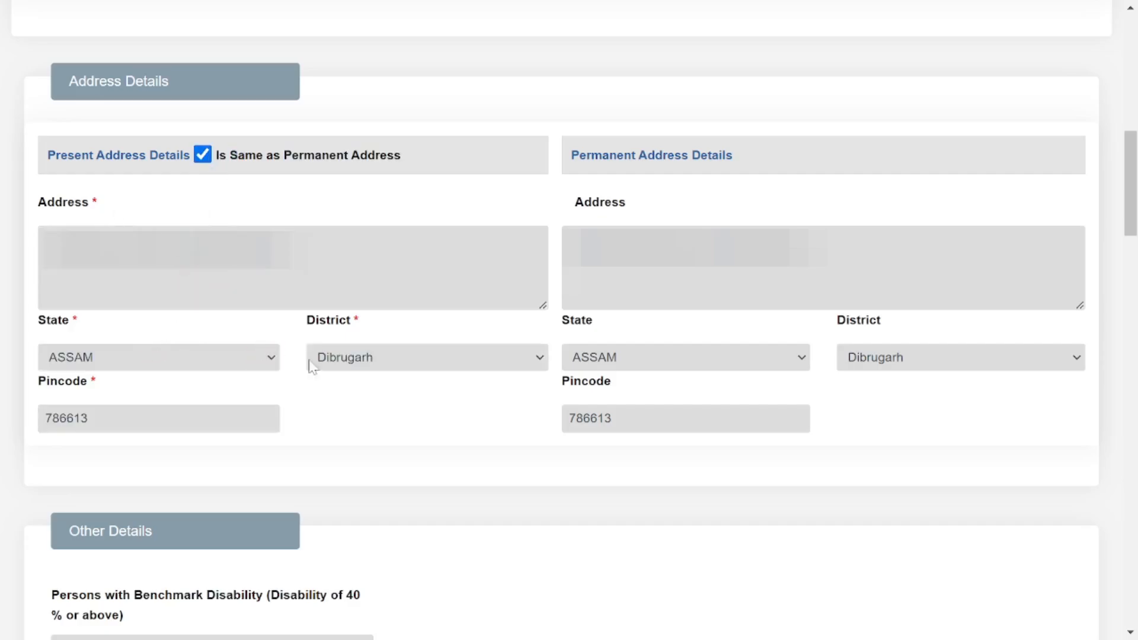
{"action": "scroll", "coordinate": [487, 364], "scroll_direction": "down", "scroll_amount": 7}
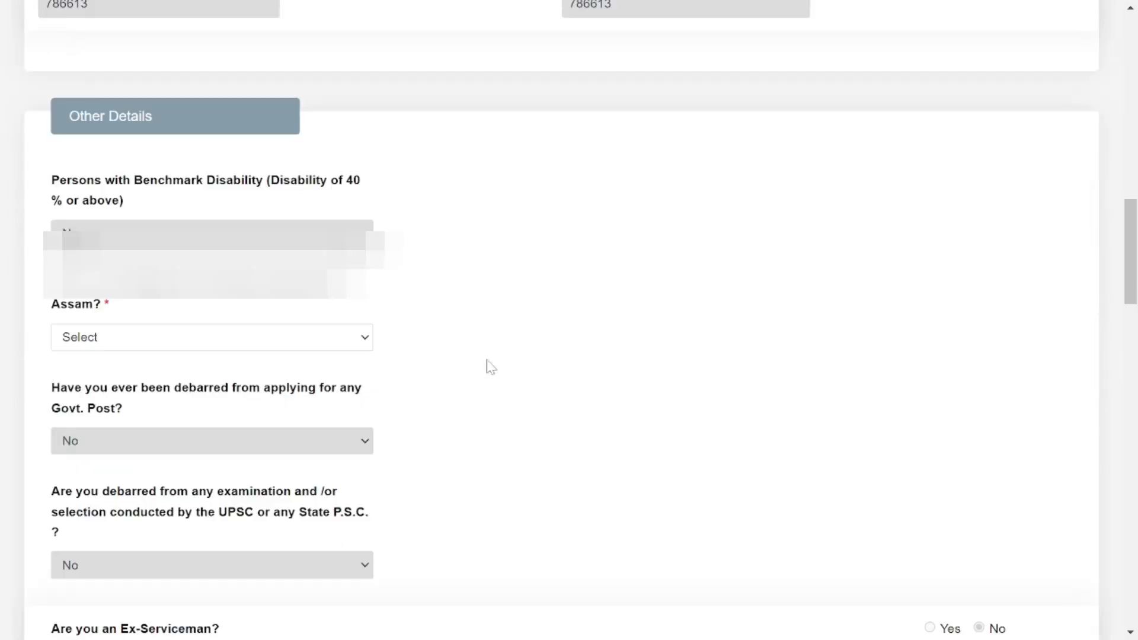
{"action": "scroll", "coordinate": [491, 367], "scroll_direction": "down", "scroll_amount": 1}
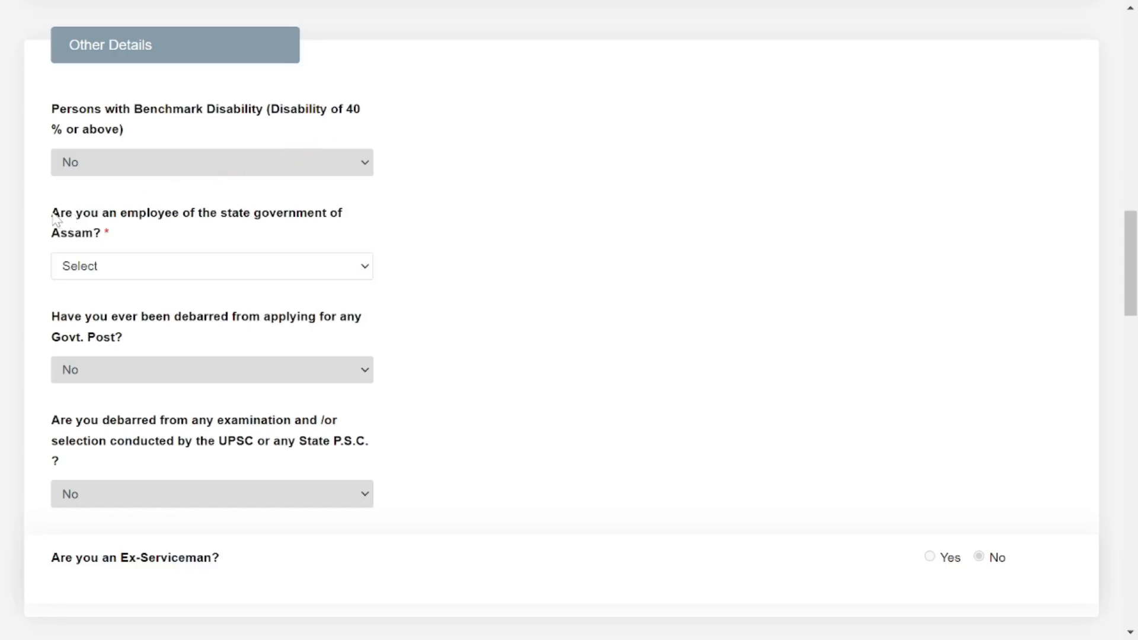
{"action": "left_click_drag", "start_coordinate": [55, 217], "coordinate": [162, 251]}
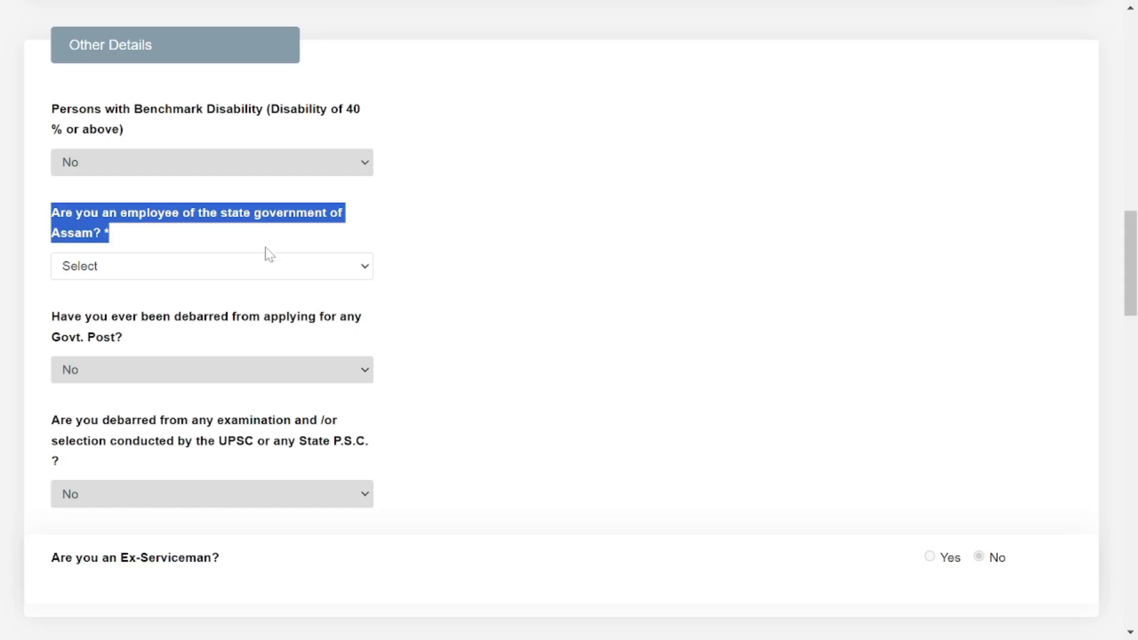
Answer the Assam government employee question.
{"action": "left_click", "coordinate": [248, 271]}
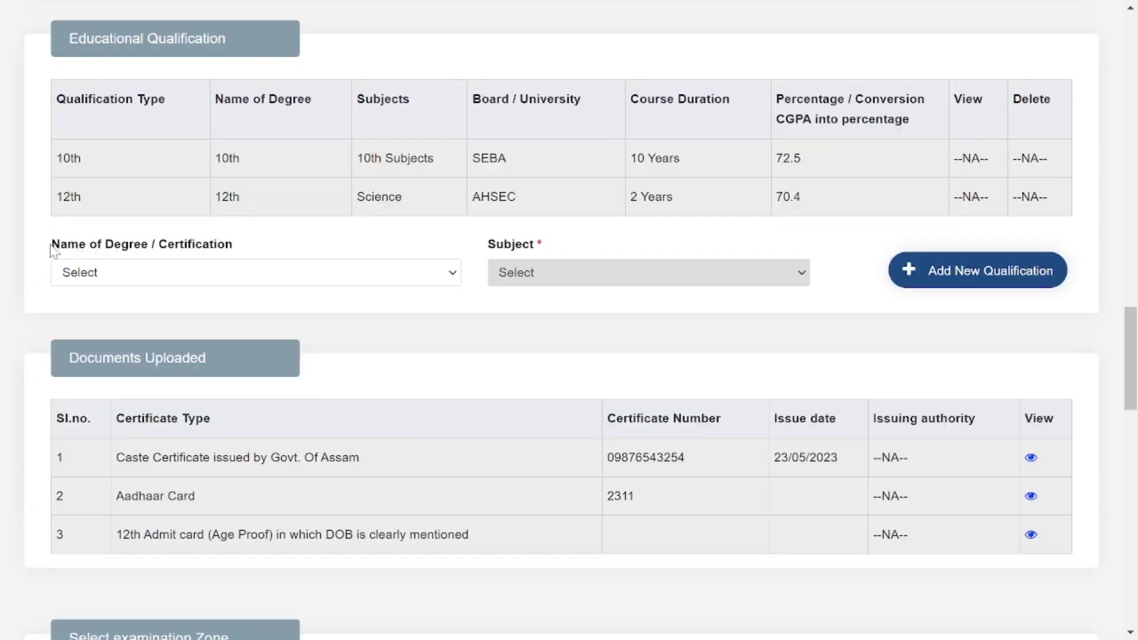
{"action": "double_click", "coordinate": [281, 257]}
{"action": "left_click", "coordinate": [262, 243]}
{"action": "left_click_drag", "start_coordinate": [52, 249], "coordinate": [268, 257]}
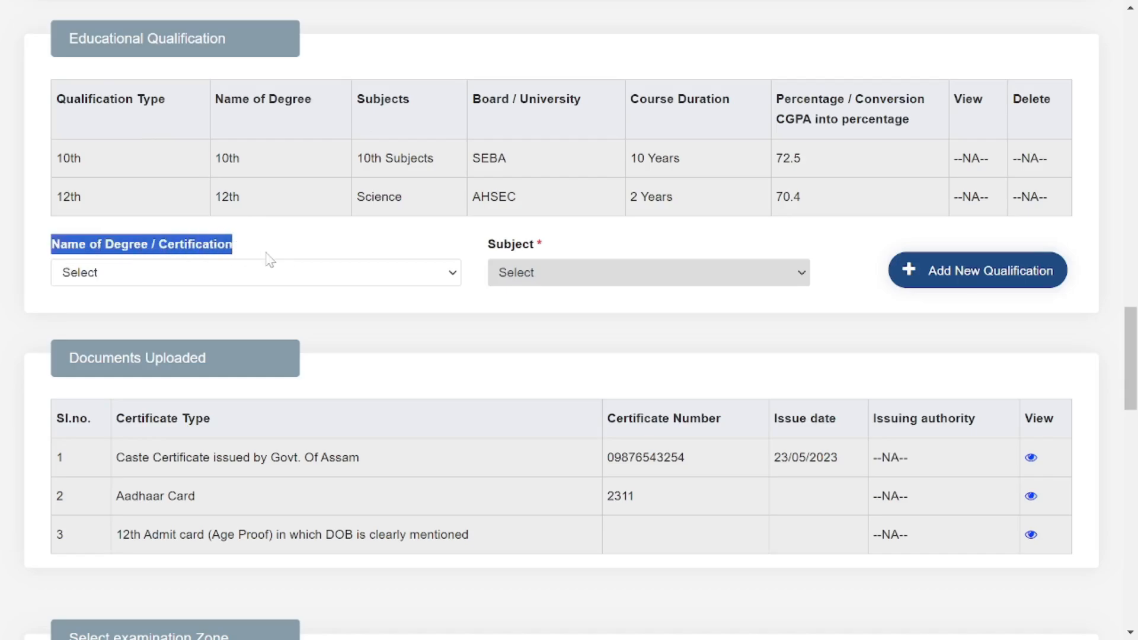
Choose Diploma in Mechanical Engineering as degree with Mechanical Engineering as subject.
{"action": "left_click", "coordinate": [338, 275]}
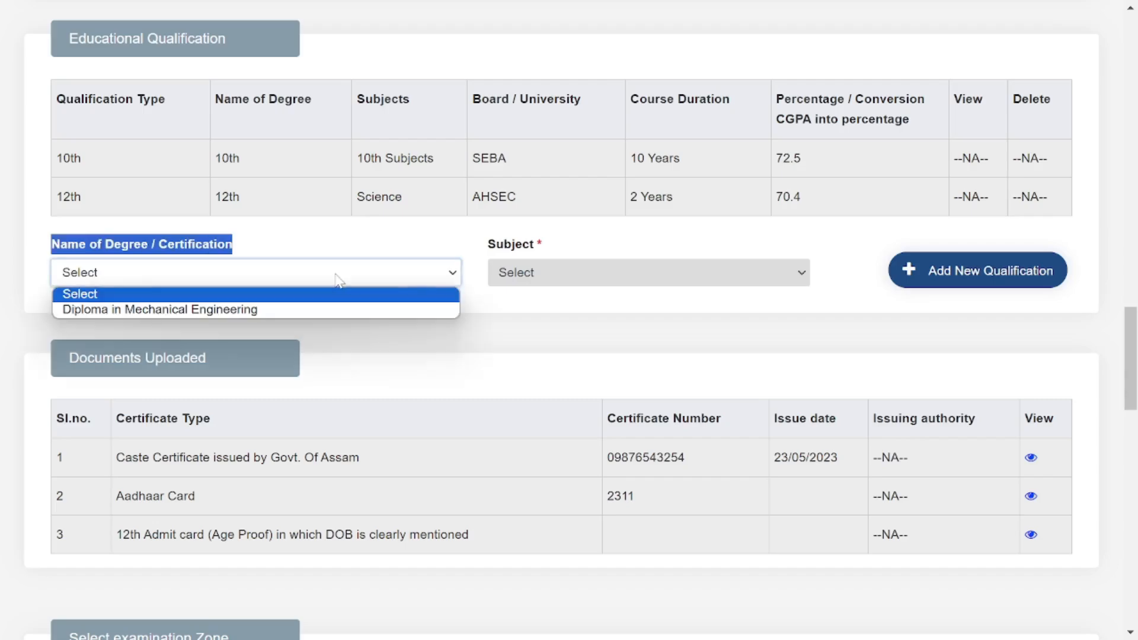
{"action": "left_click", "coordinate": [247, 311]}
{"action": "left_click", "coordinate": [563, 254]}
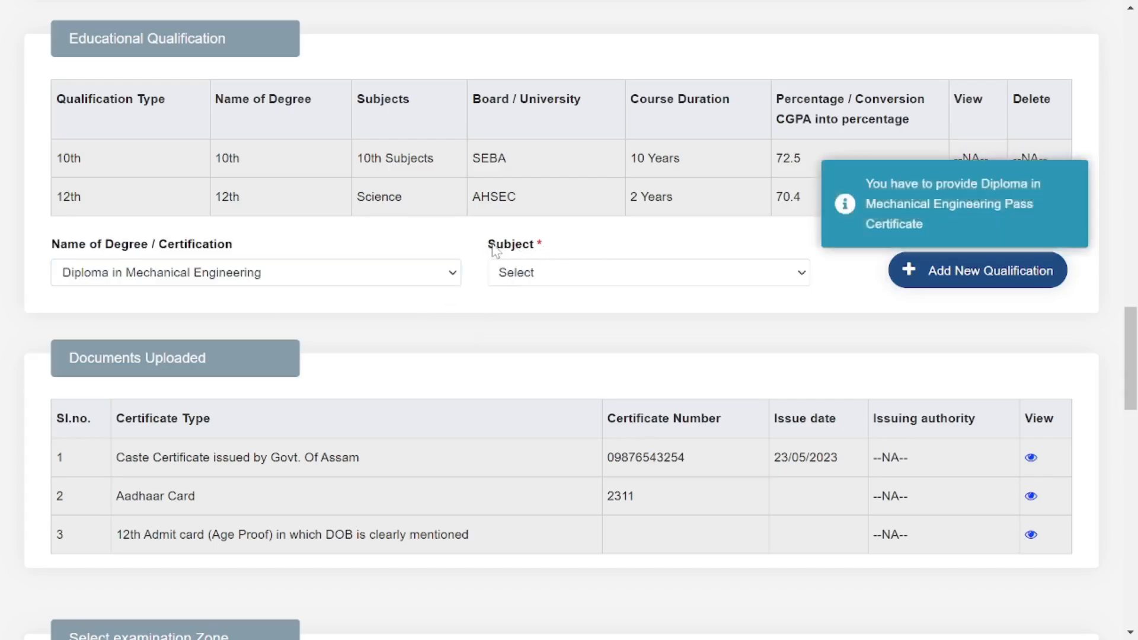
{"action": "left_click_drag", "start_coordinate": [495, 250], "coordinate": [551, 250]}
{"action": "left_click", "coordinate": [552, 274]}
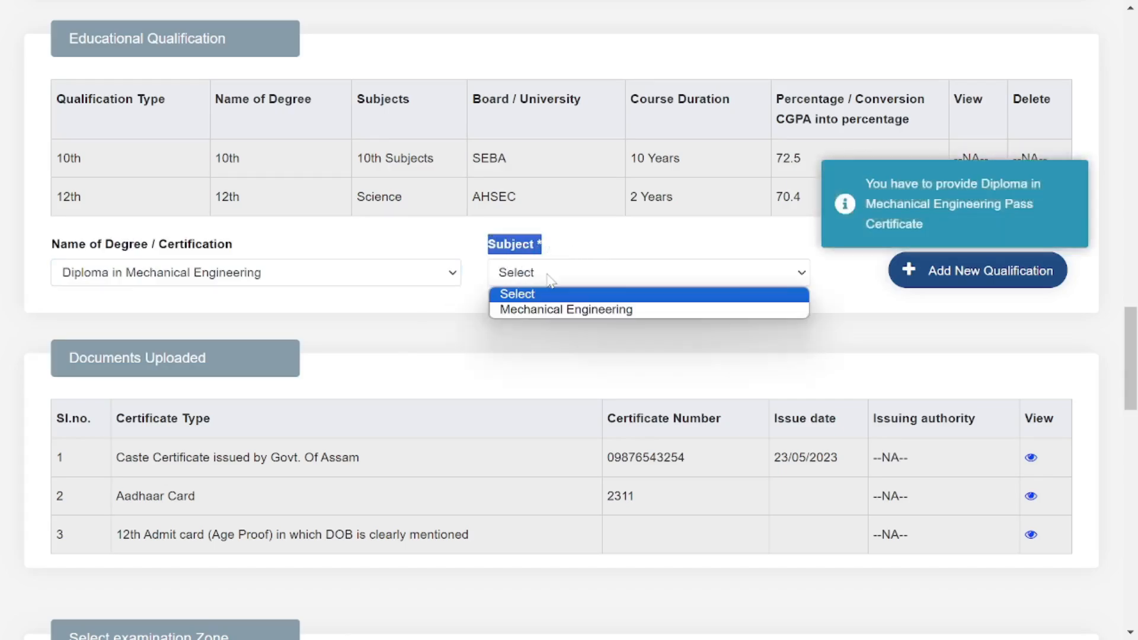
{"action": "left_click", "coordinate": [554, 310]}
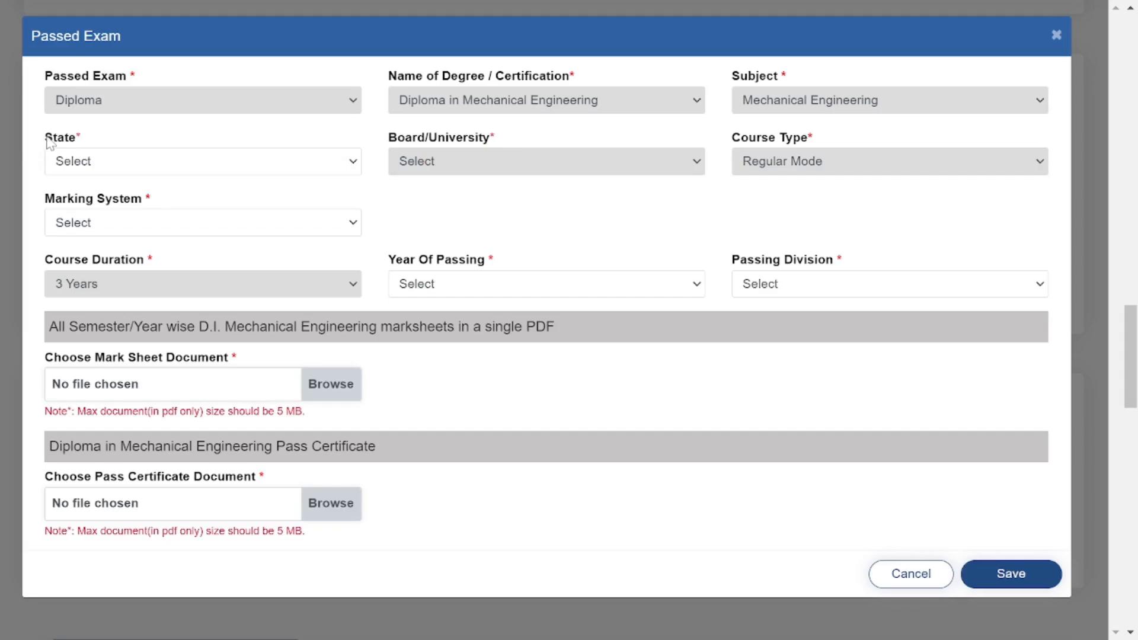
Set the diploma's state to ASSAM and board to State Council for Technical Education (SCTE).
{"action": "left_click_drag", "start_coordinate": [47, 137], "coordinate": [116, 140]}
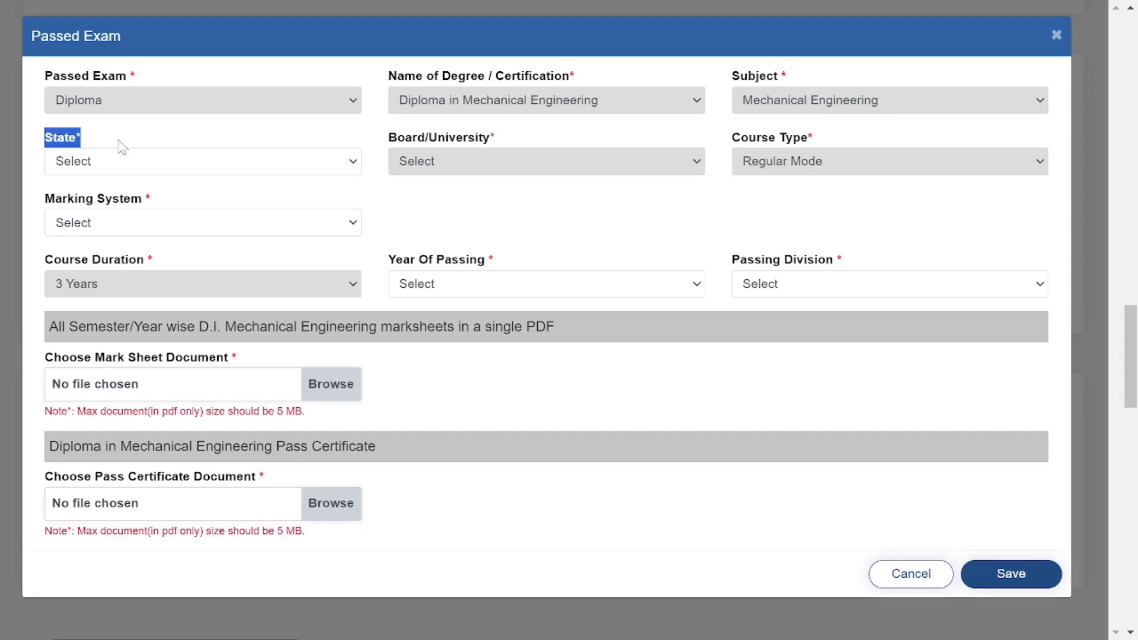
{"action": "left_click", "coordinate": [176, 172]}
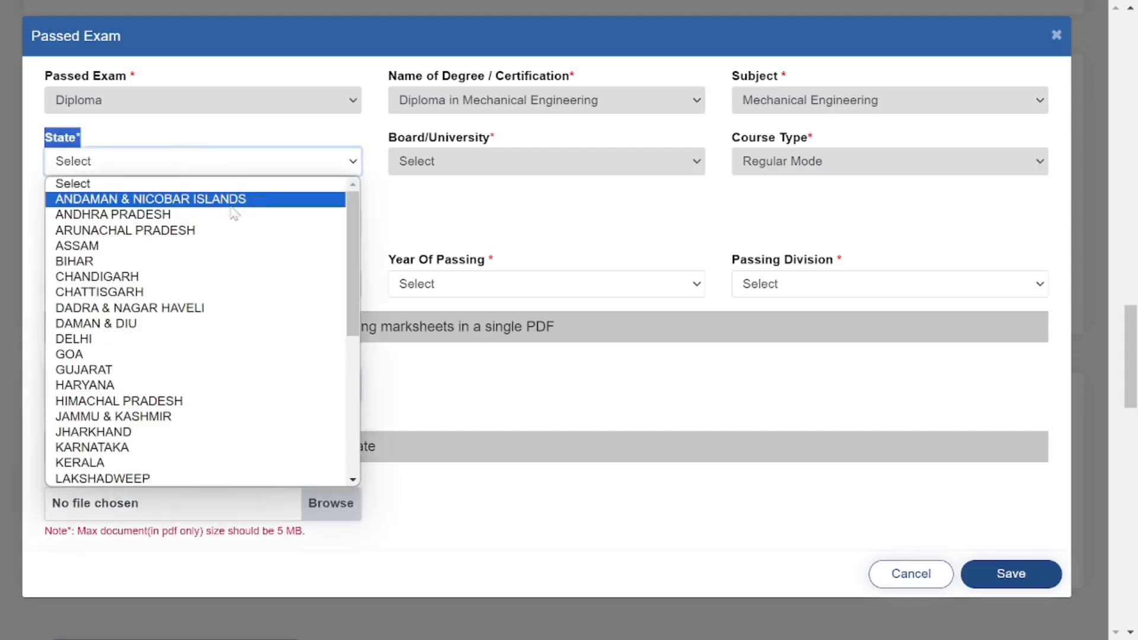
{"action": "left_click", "coordinate": [101, 254]}
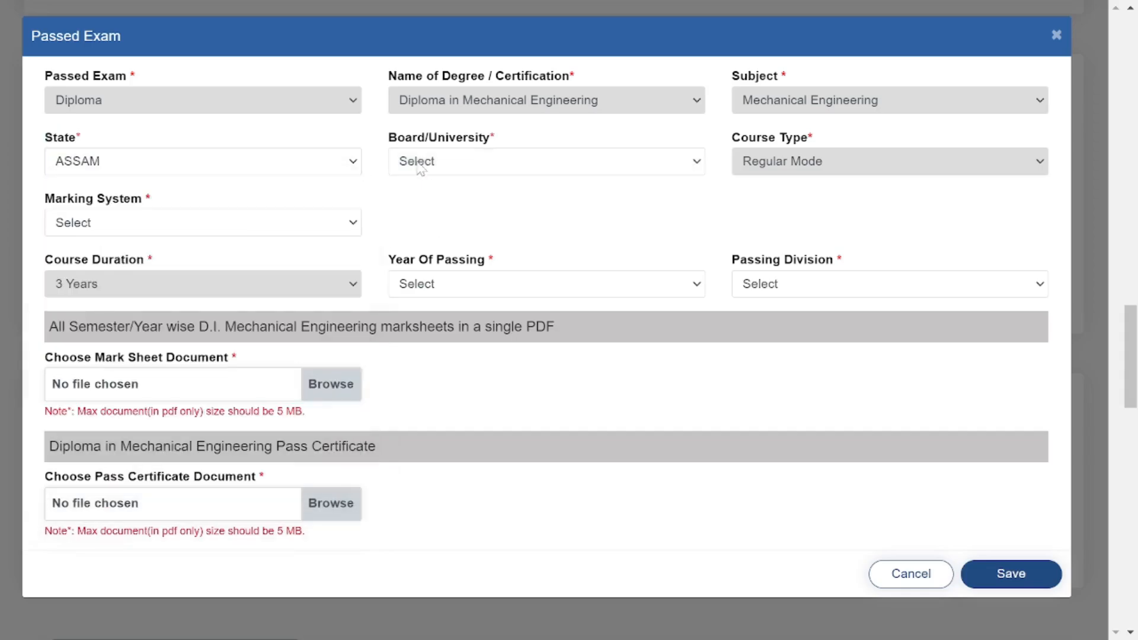
{"action": "left_click_drag", "start_coordinate": [386, 143], "coordinate": [551, 143]}
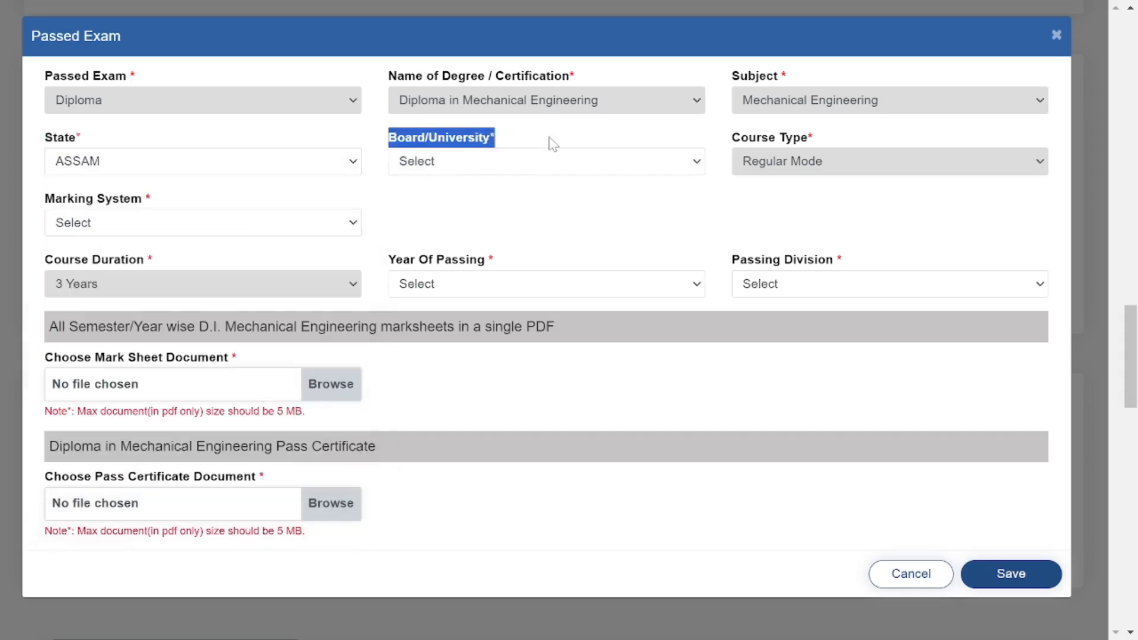
{"action": "left_click", "coordinate": [522, 169]}
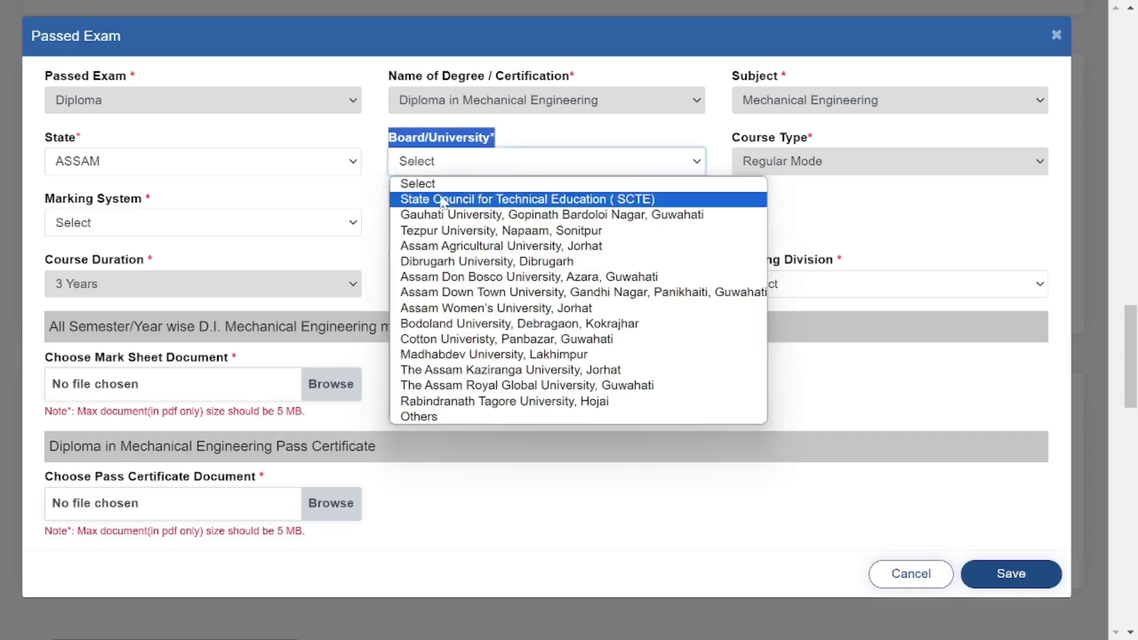
{"action": "left_click", "coordinate": [620, 203]}
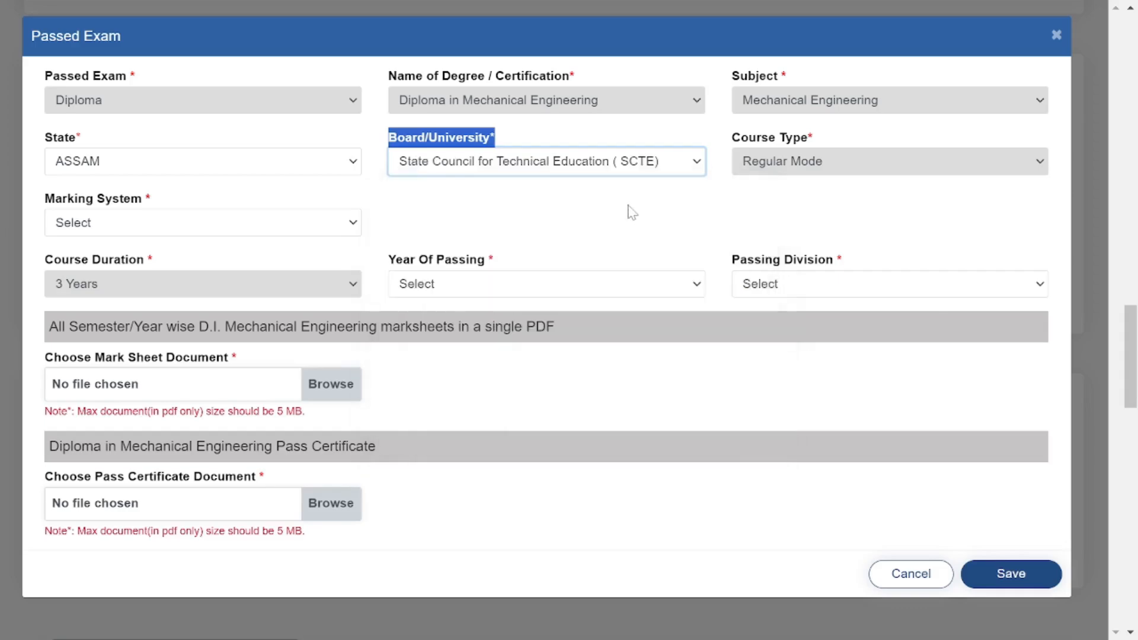
{"action": "left_click", "coordinate": [635, 214]}
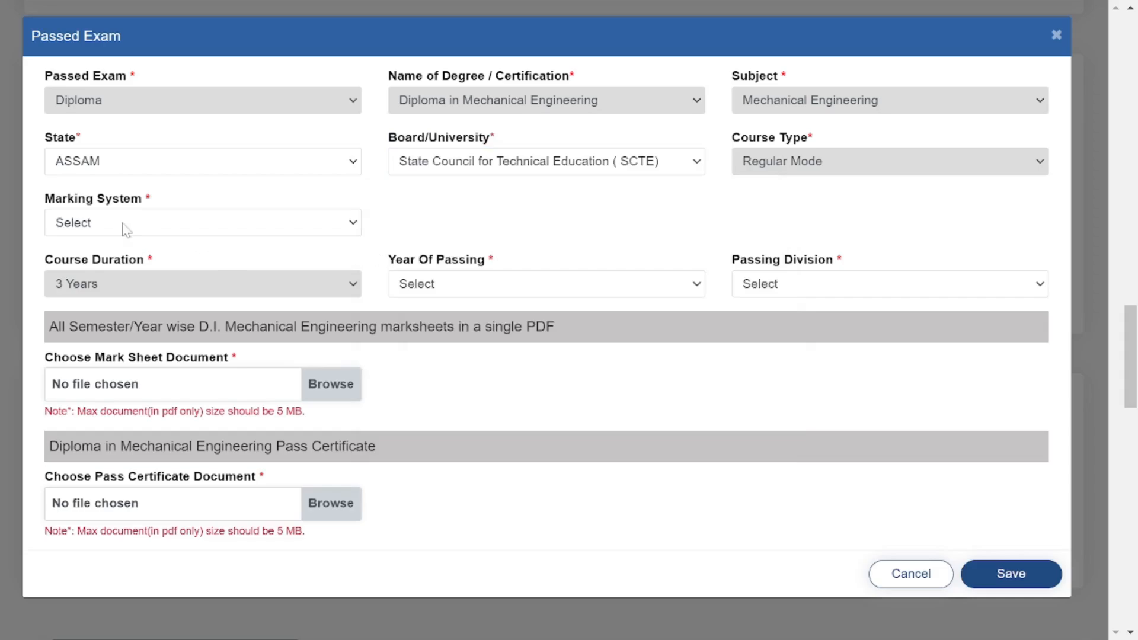
Choose CGPA marking and enter CGPA 5.8 out of total grade point 10.
{"action": "left_click_drag", "start_coordinate": [43, 199], "coordinate": [179, 213]}
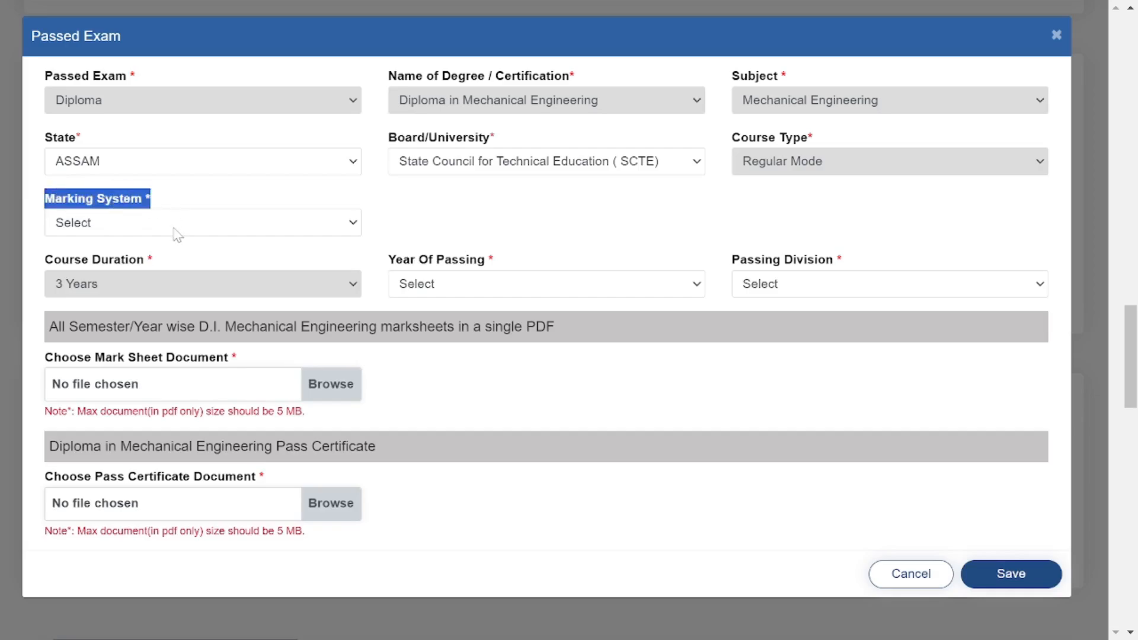
{"action": "left_click", "coordinate": [176, 233]}
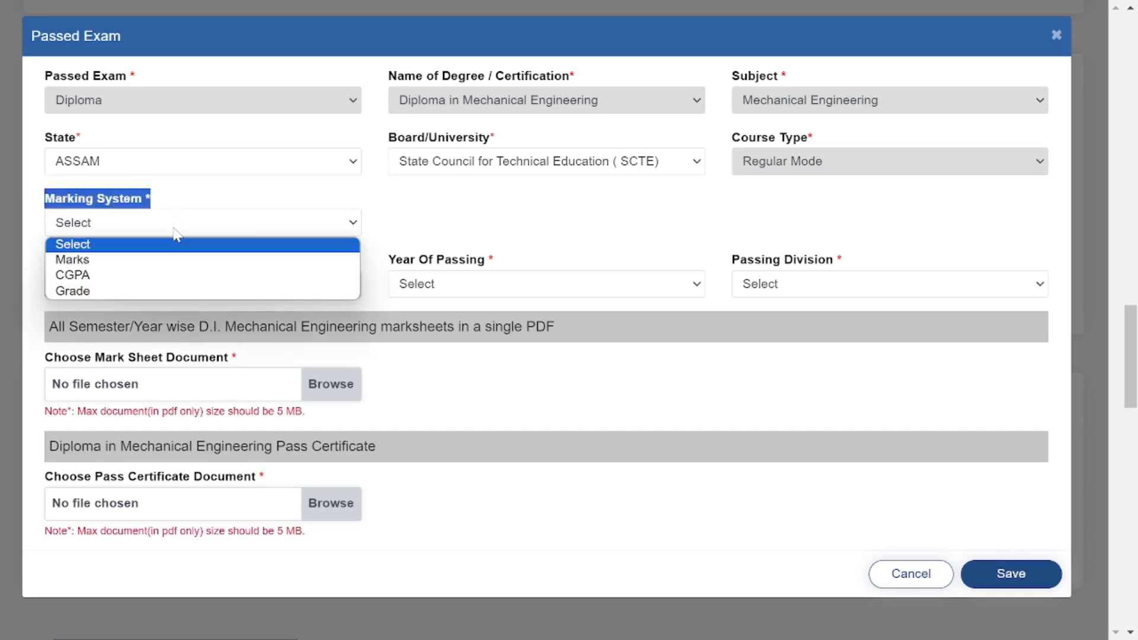
{"action": "left_click", "coordinate": [100, 275]}
{"action": "left_click", "coordinate": [467, 273]}
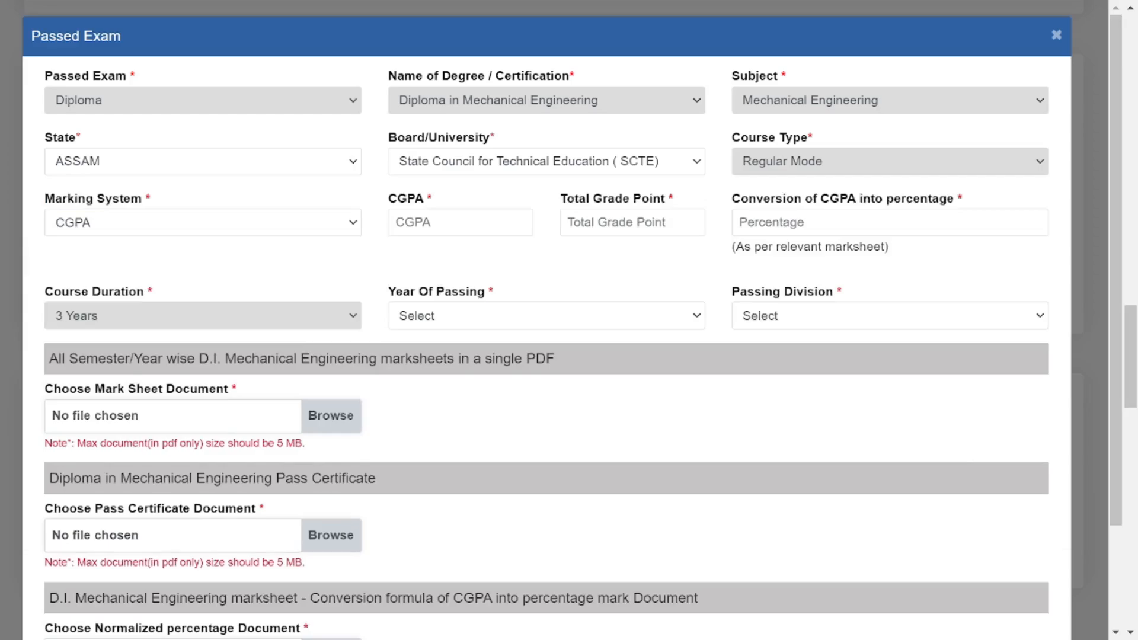
{"action": "left_click", "coordinate": [461, 222]}
{"action": "left_click_drag", "start_coordinate": [380, 206], "coordinate": [436, 203]}
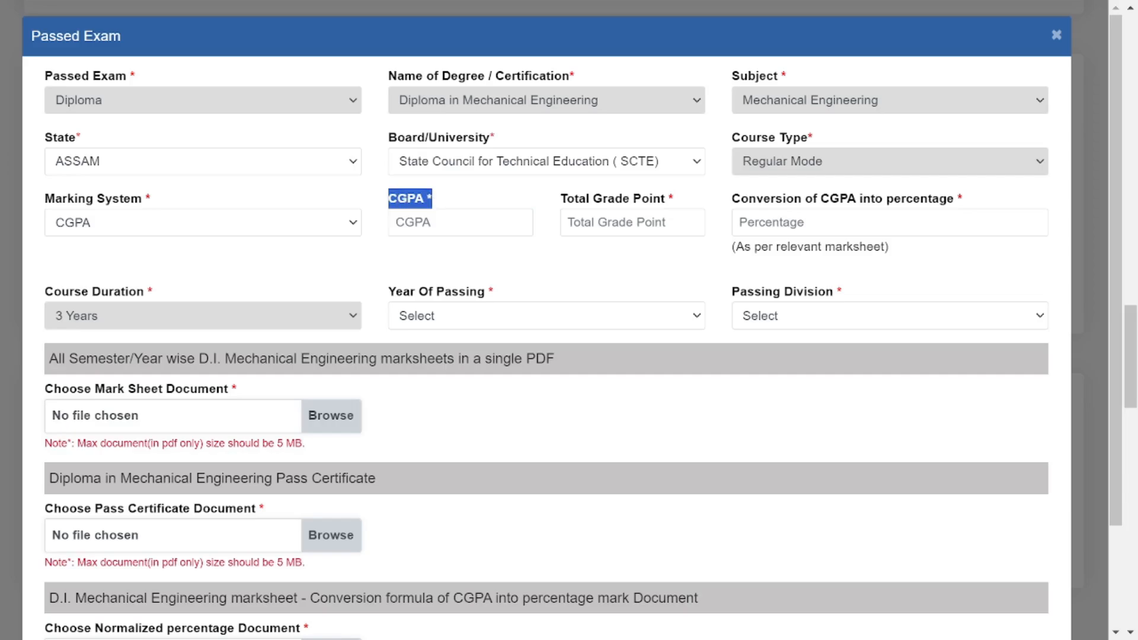
{"action": "left_click", "coordinate": [460, 222]}
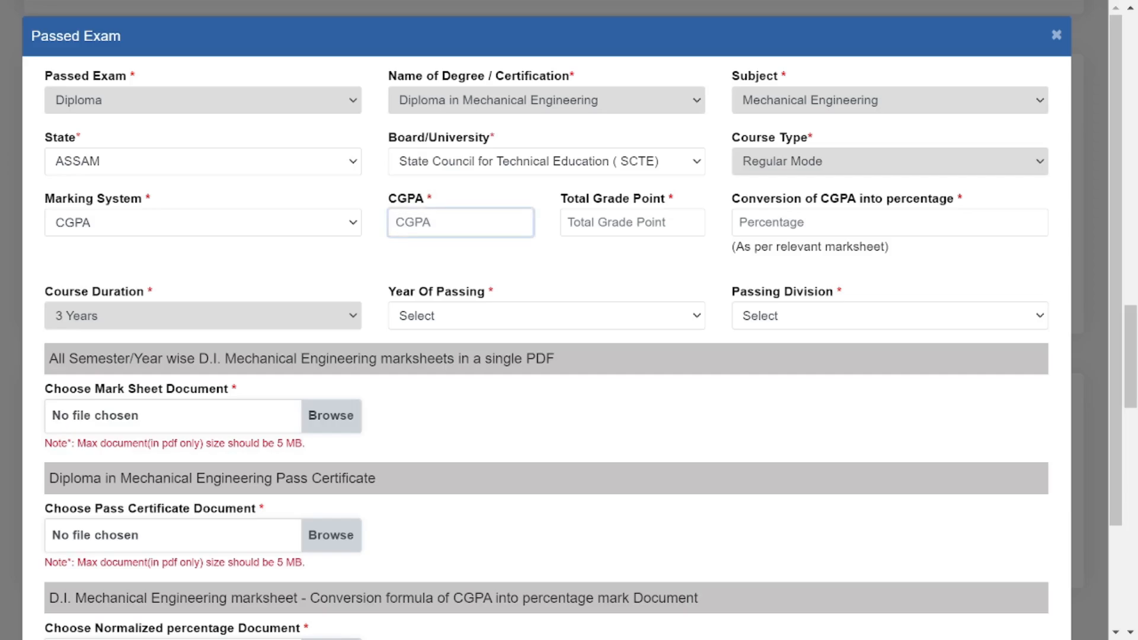
{"action": "type", "text": "5.8"}
{"action": "left_click", "coordinate": [623, 223]}
{"action": "type", "text": "10"}
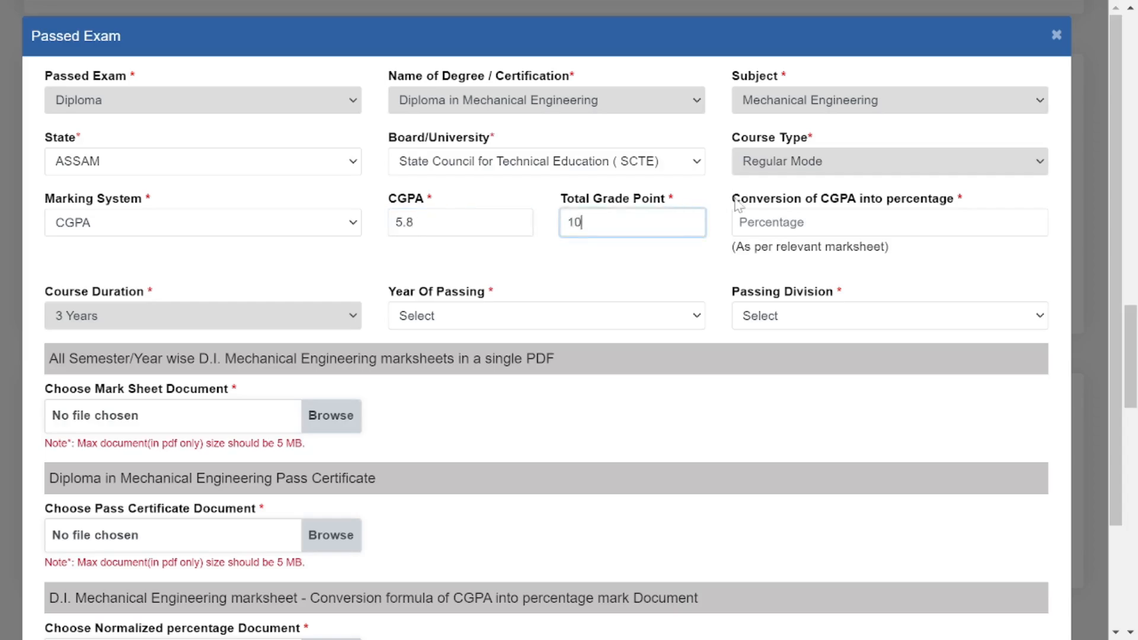
Enter 52 as the CGPA-to-percentage conversion.
{"action": "left_click_drag", "start_coordinate": [733, 199], "coordinate": [967, 203]}
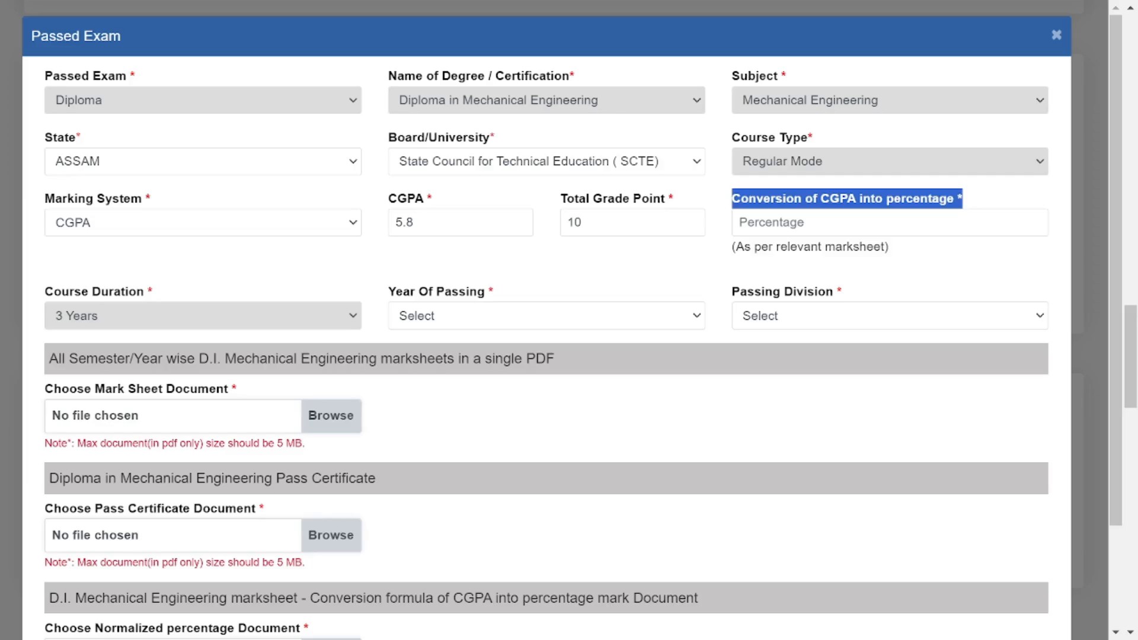
{"action": "left_click", "coordinate": [889, 223]}
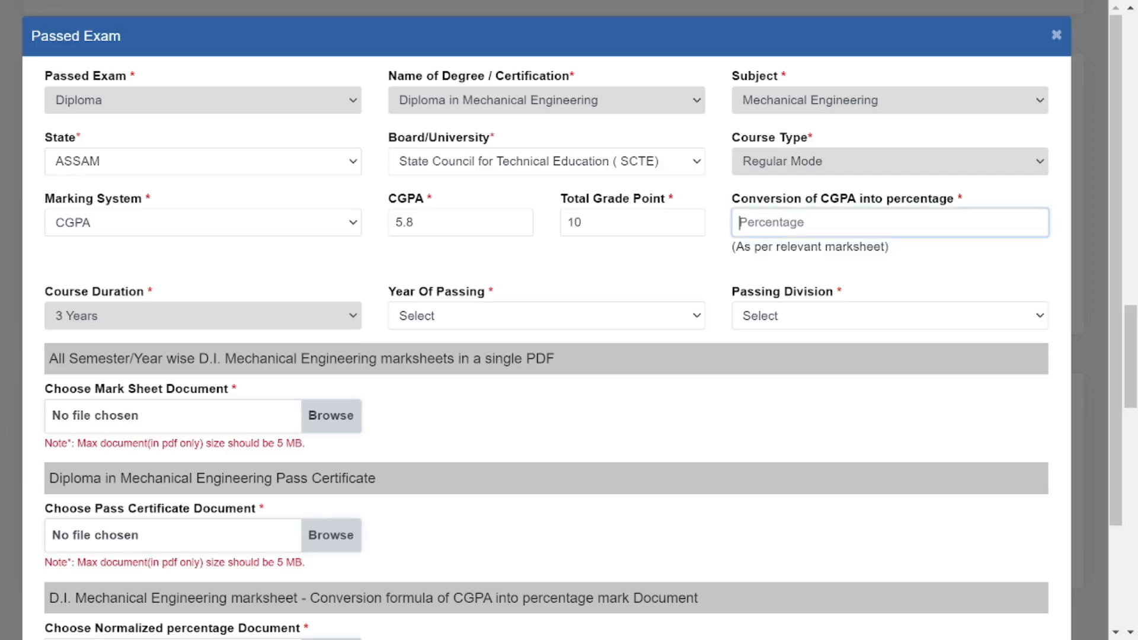
{"action": "type", "text": "52"}
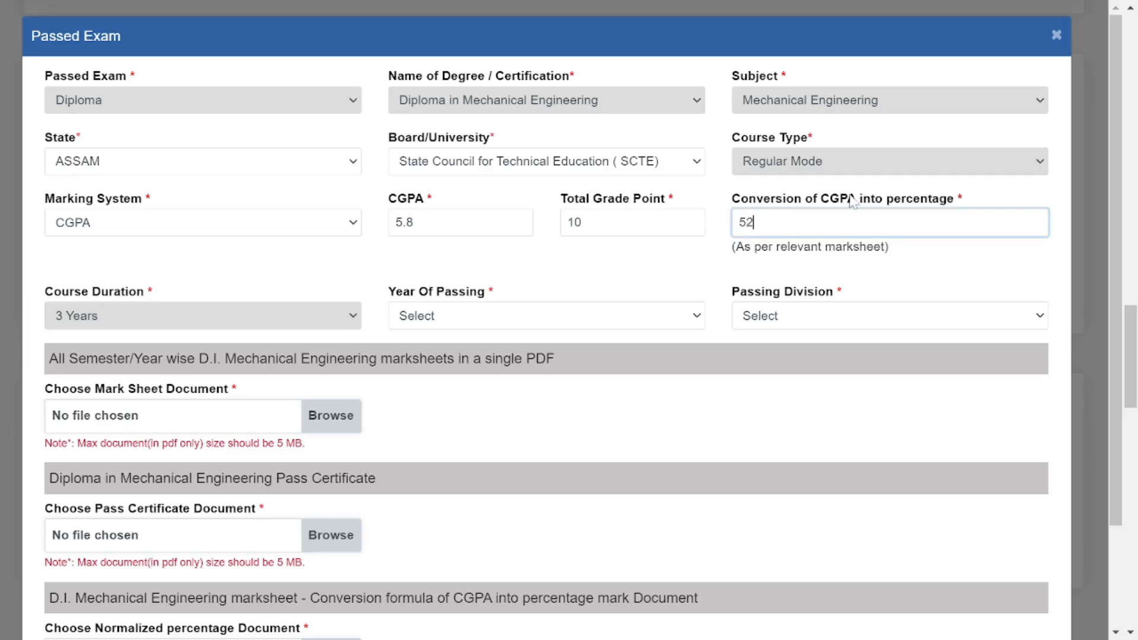
{"action": "left_click", "coordinate": [686, 274]}
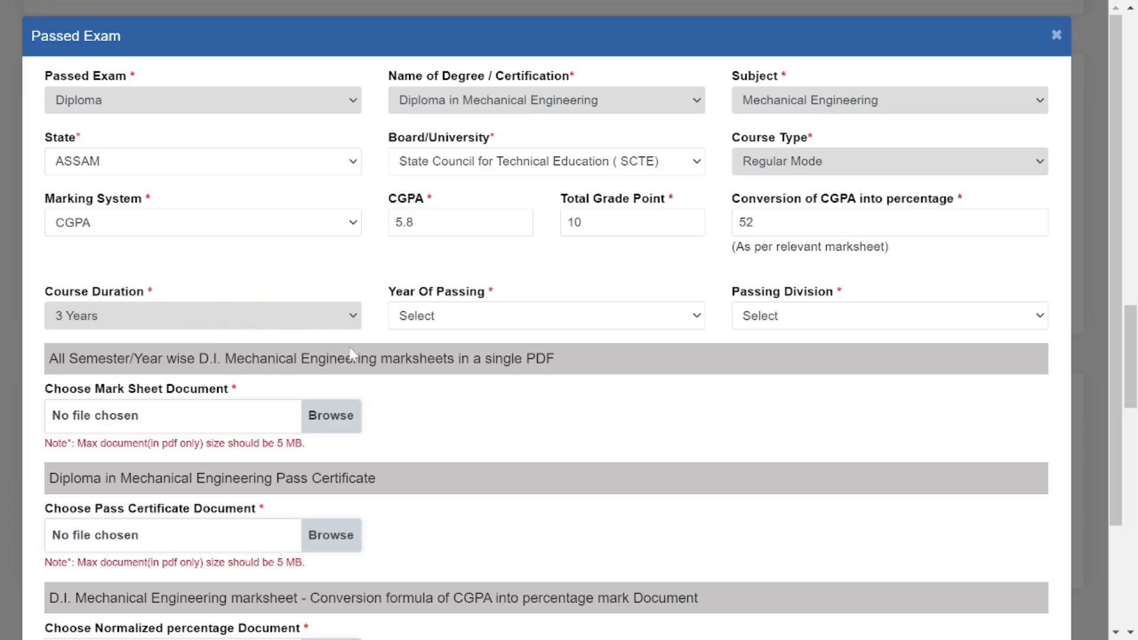
{"action": "left_click_drag", "start_coordinate": [387, 295], "coordinate": [538, 296]}
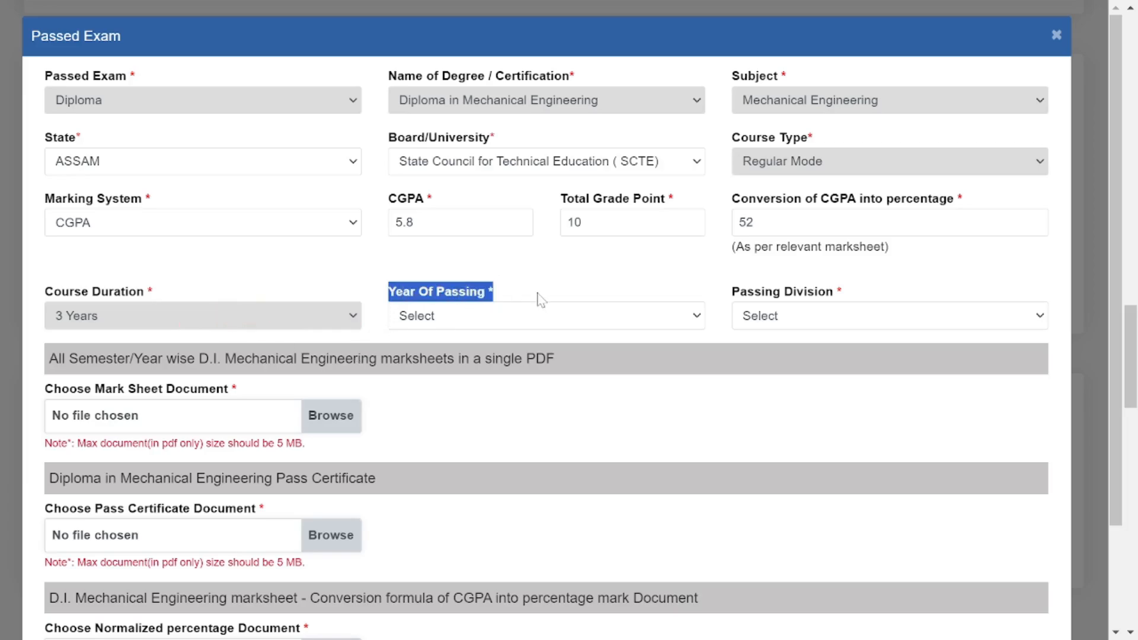
{"action": "left_click", "coordinate": [543, 325]}
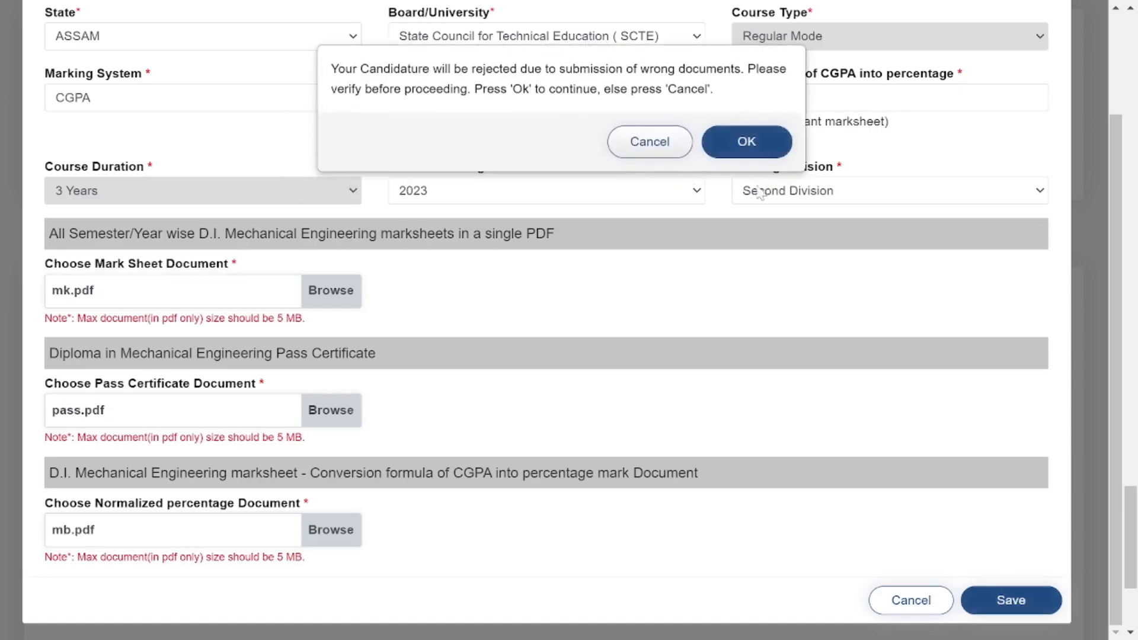
Confirm saving the diploma details and select Jorhat as the examination zone.
{"action": "left_click", "coordinate": [770, 146]}
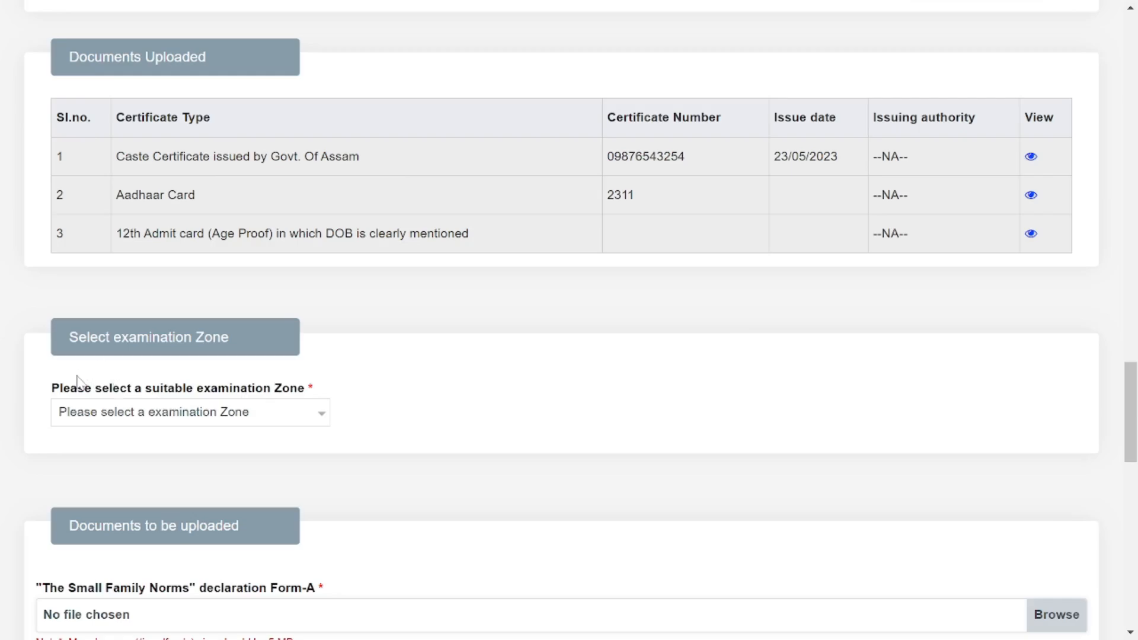
{"action": "left_click_drag", "start_coordinate": [55, 396], "coordinate": [331, 395]}
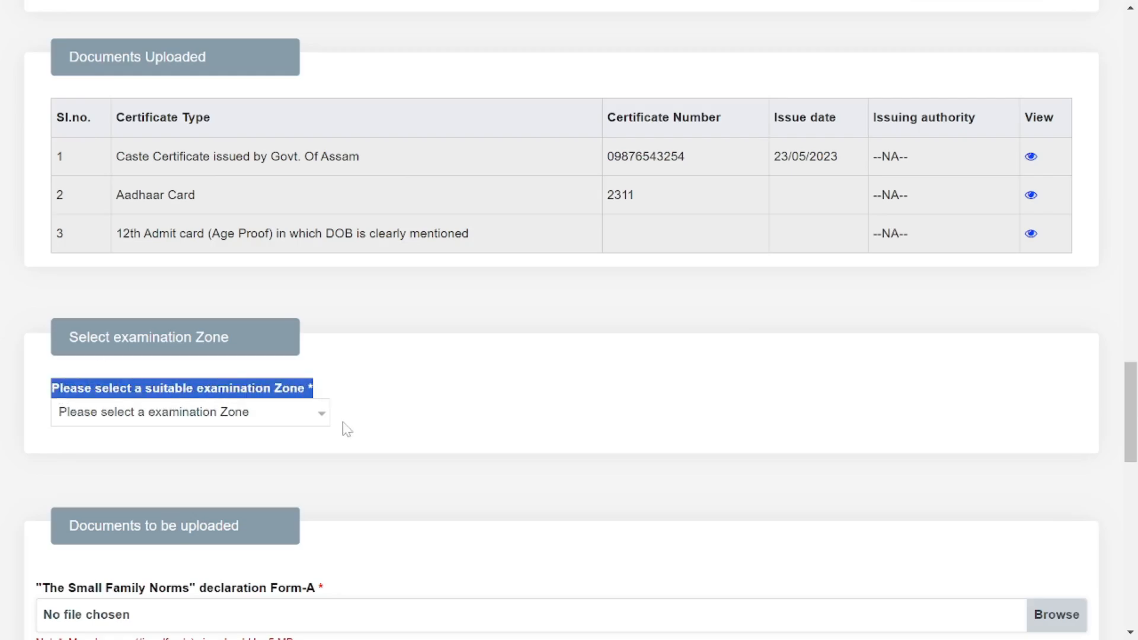
{"action": "left_click", "coordinate": [323, 430]}
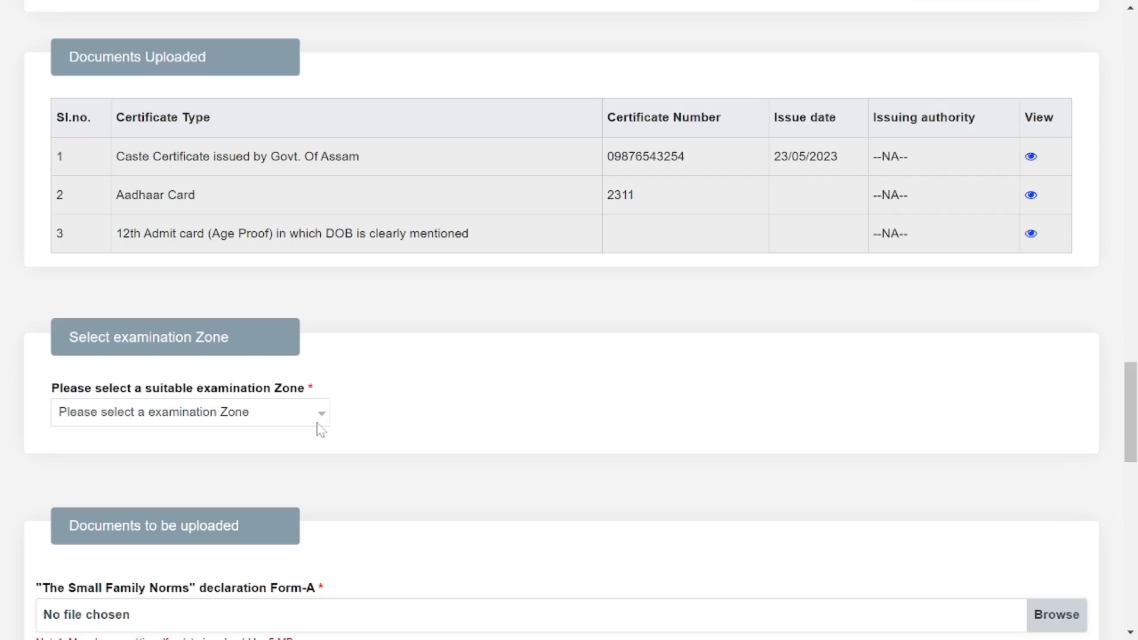
{"action": "left_click", "coordinate": [232, 422]}
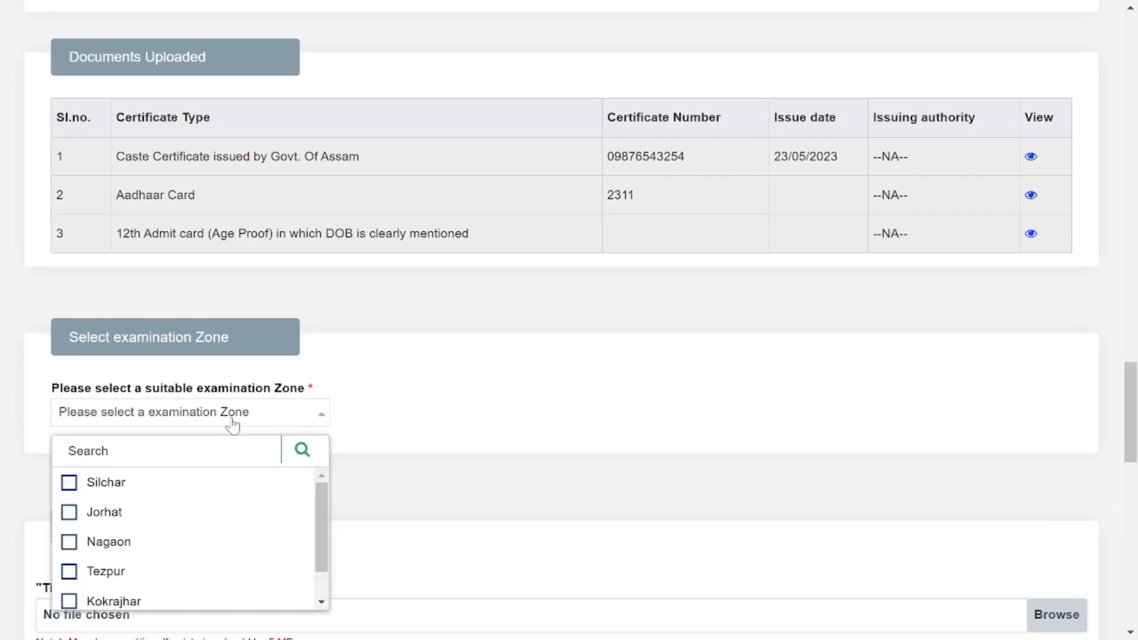
{"action": "scroll", "coordinate": [165, 502], "scroll_direction": "down", "scroll_amount": 1}
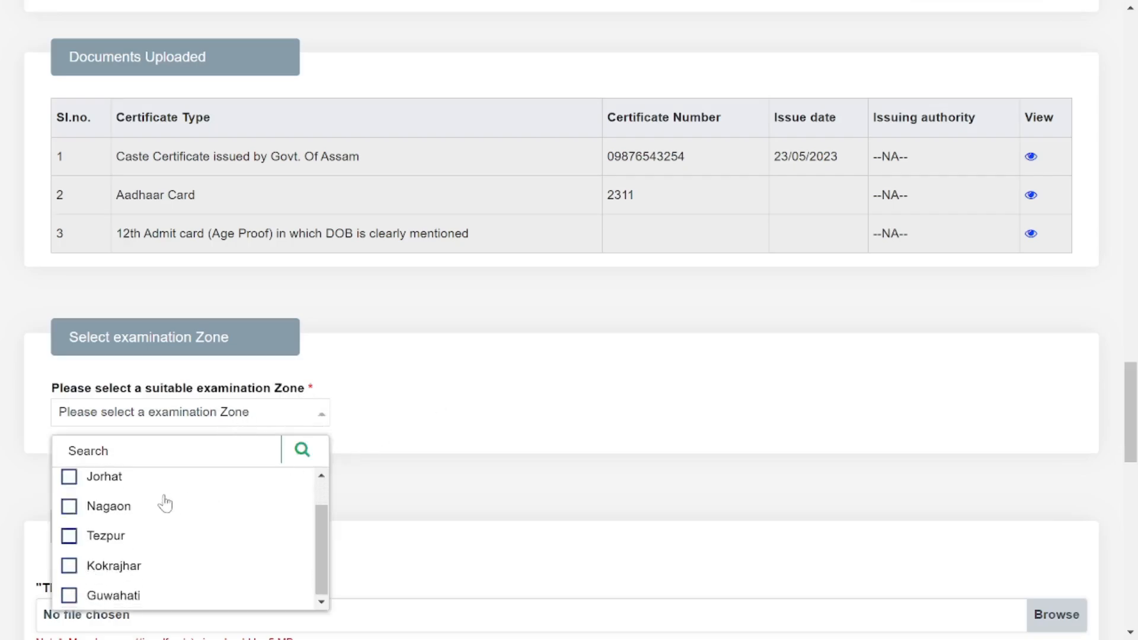
{"action": "scroll", "coordinate": [164, 503], "scroll_direction": "up", "scroll_amount": 1}
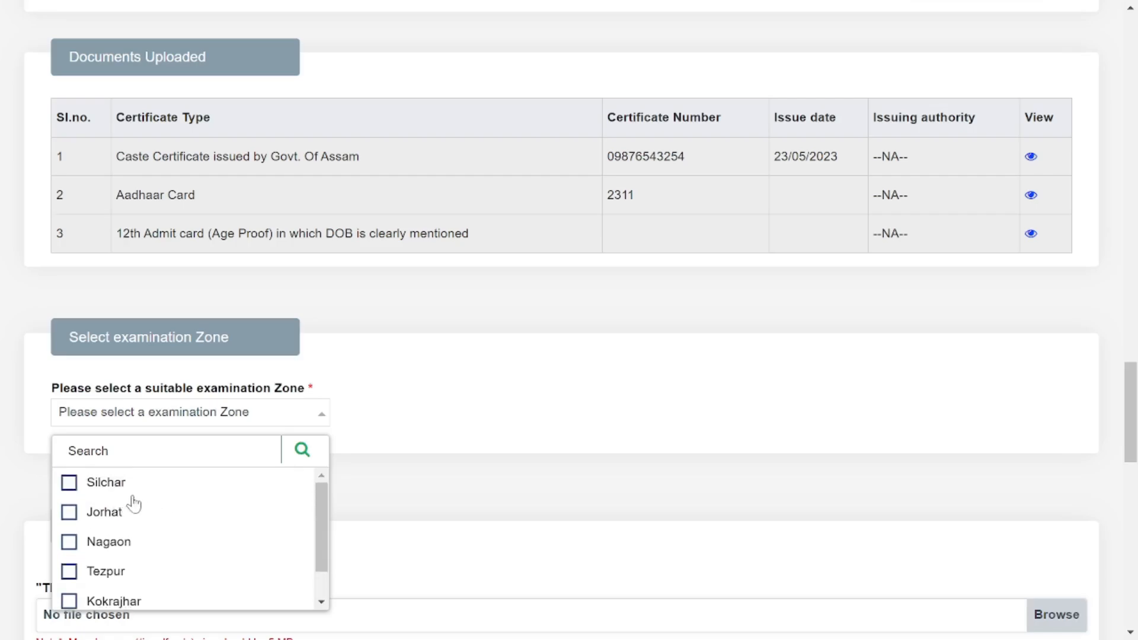
{"action": "scroll", "coordinate": [120, 511], "scroll_direction": "down", "scroll_amount": 1}
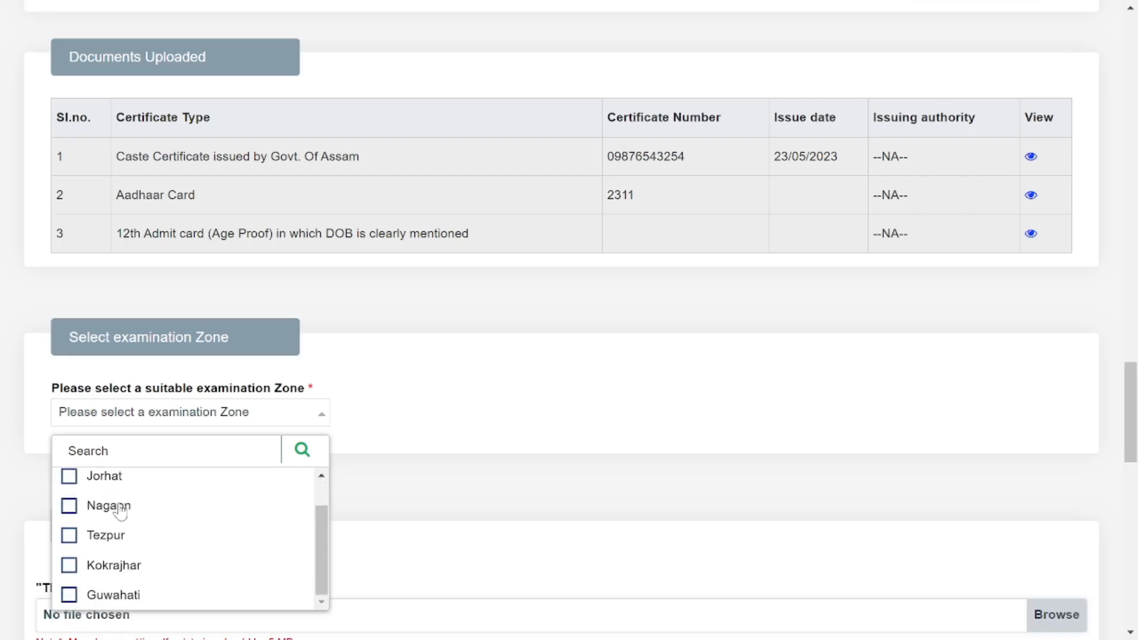
{"action": "left_click", "coordinate": [72, 477]}
Answer No to the Autonomous Council question.
{"action": "scroll", "coordinate": [376, 411], "scroll_direction": "down", "scroll_amount": 8}
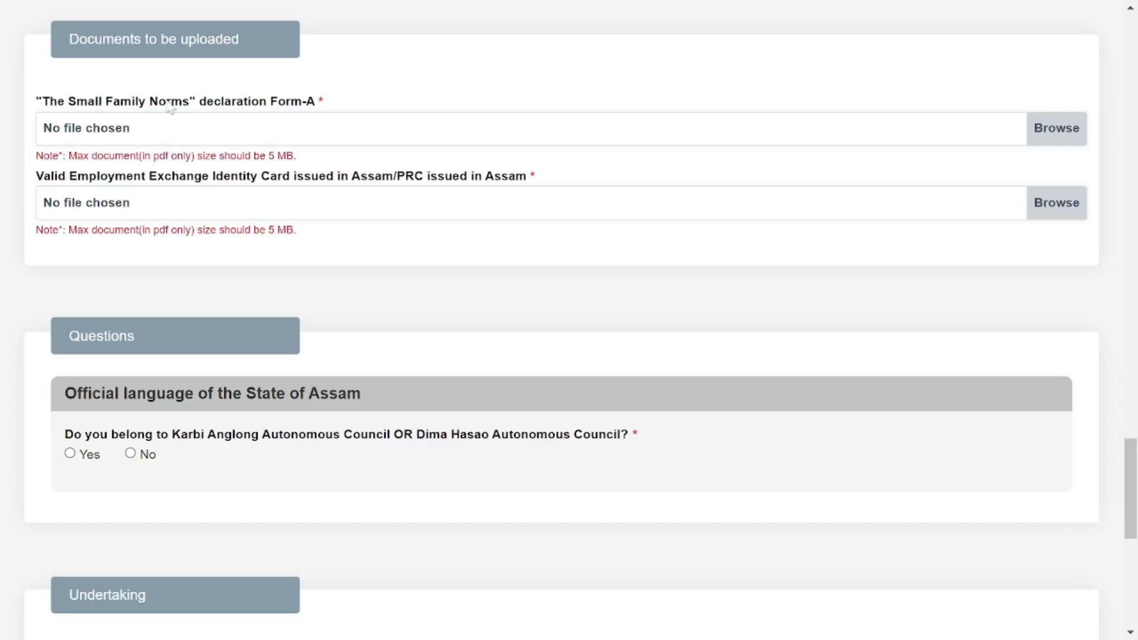
{"action": "left_click_drag", "start_coordinate": [38, 104], "coordinate": [342, 118]}
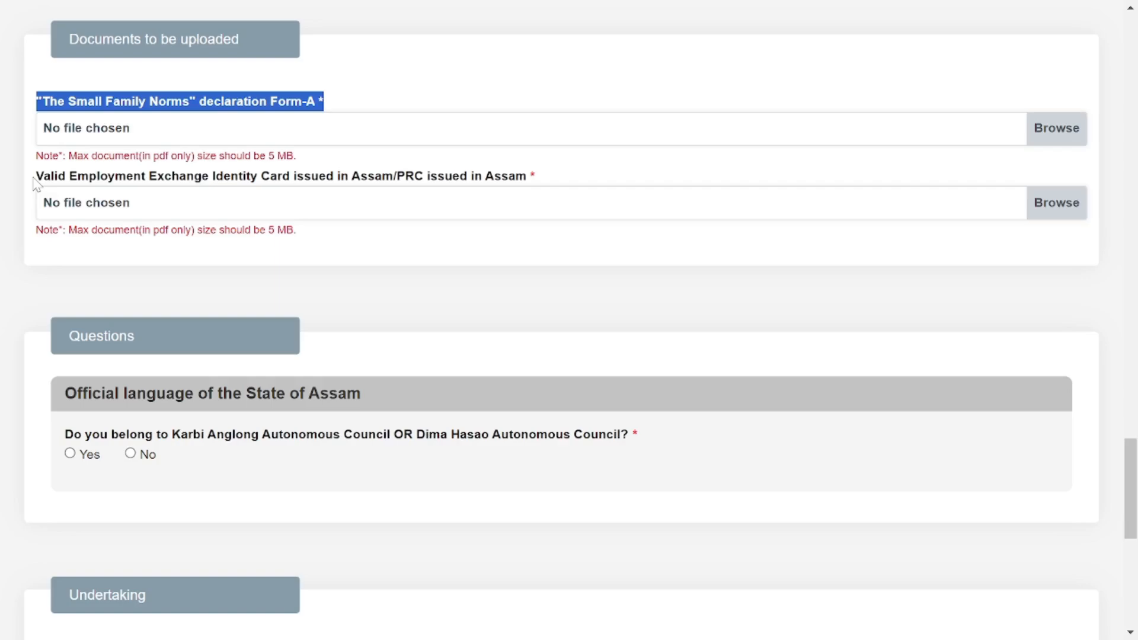
{"action": "left_click_drag", "start_coordinate": [34, 181], "coordinate": [566, 184]}
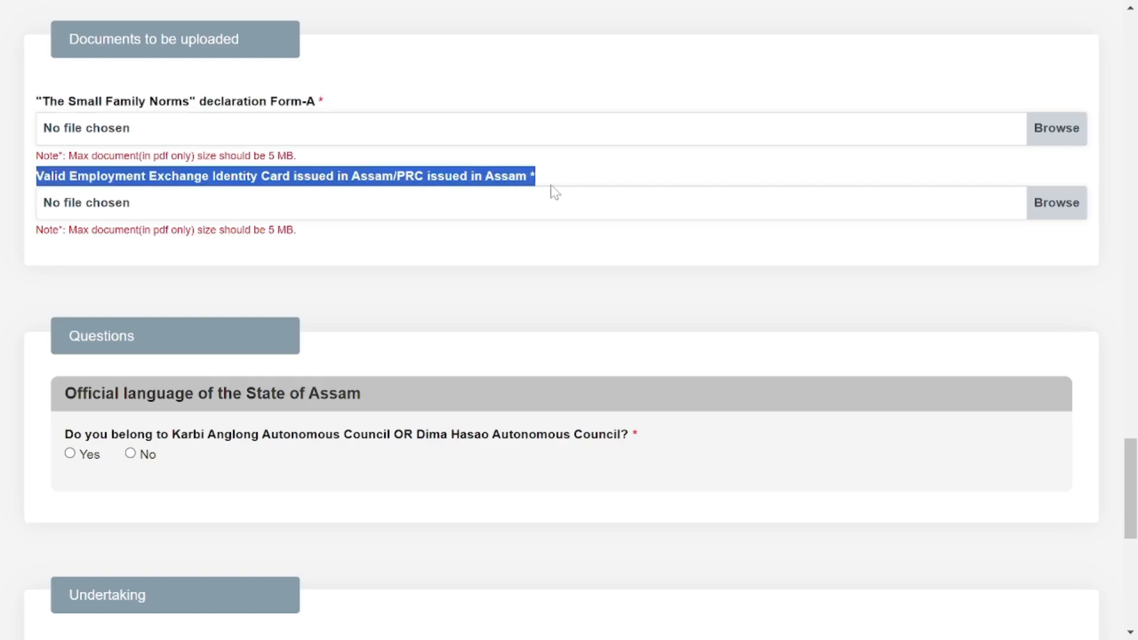
{"action": "left_click", "coordinate": [622, 175]}
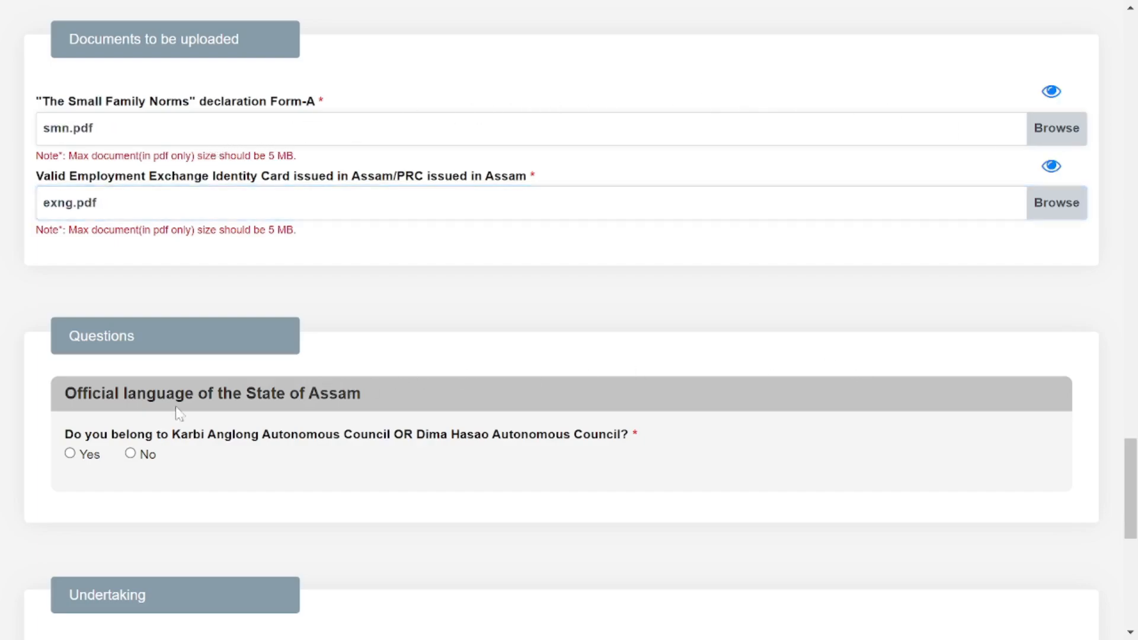
{"action": "left_click_drag", "start_coordinate": [65, 437], "coordinate": [642, 447]}
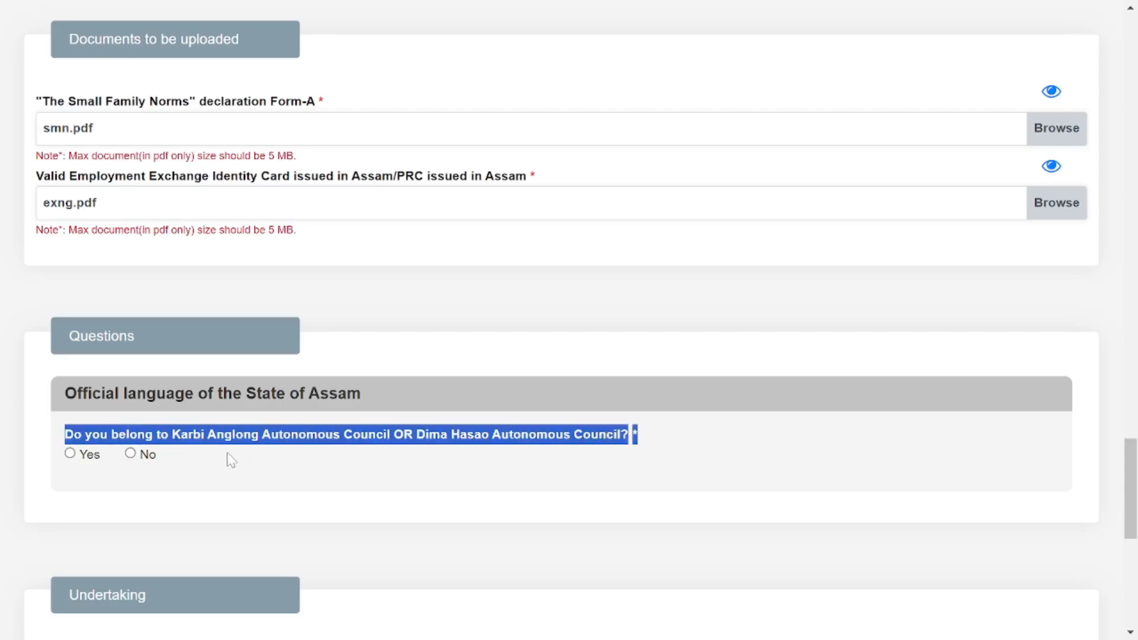
{"action": "left_click", "coordinate": [130, 454]}
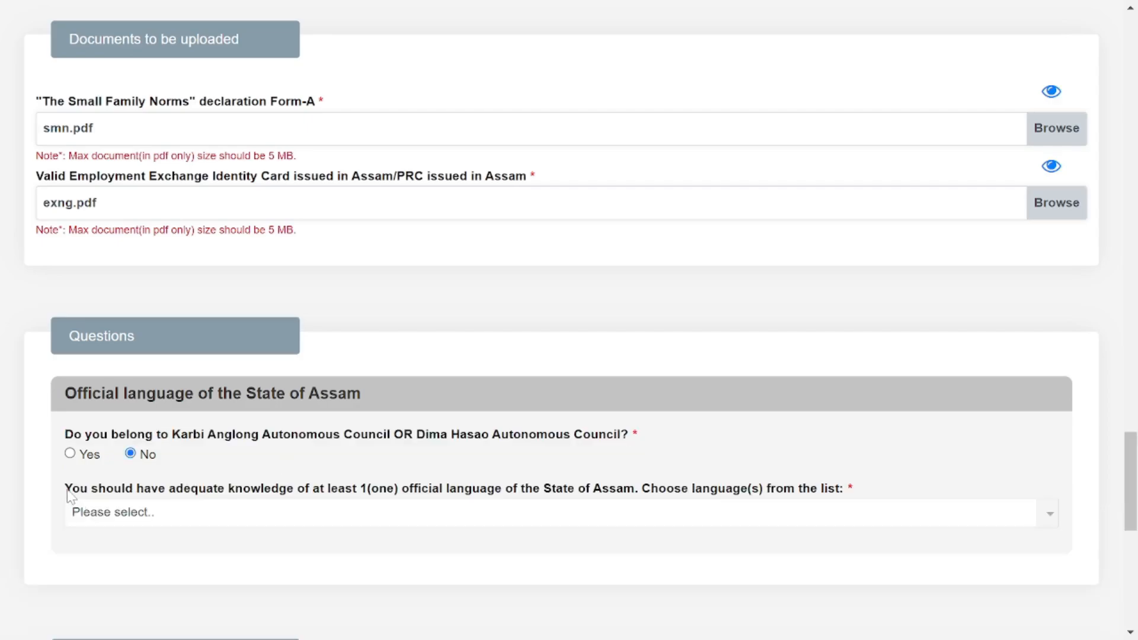
Select Assamese as the official language known.
{"action": "left_click_drag", "start_coordinate": [65, 490], "coordinate": [336, 498]}
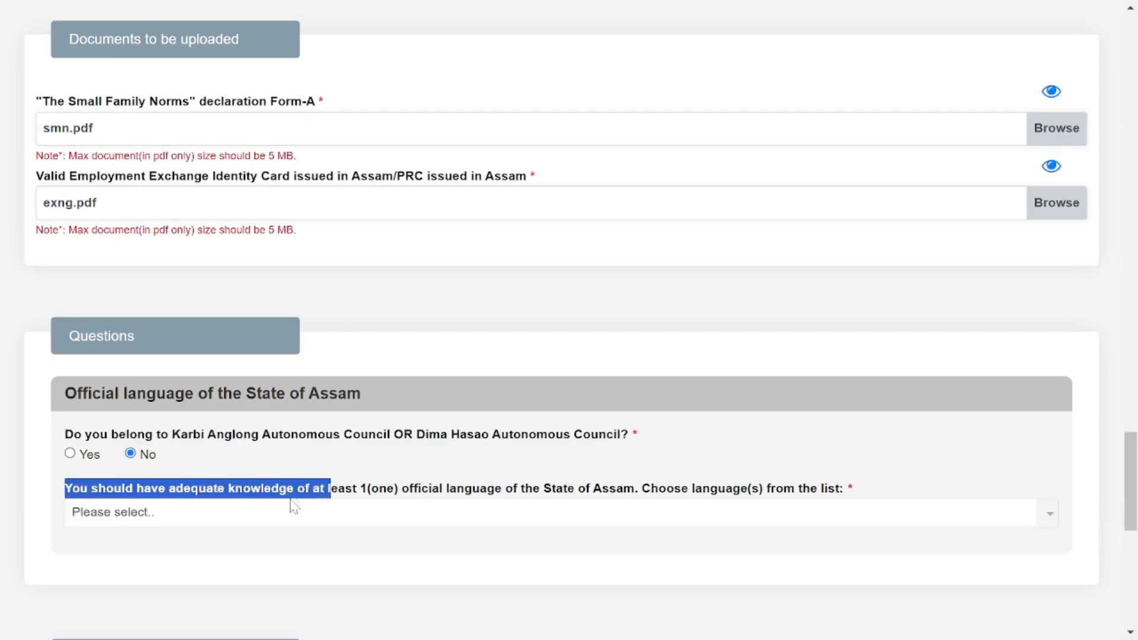
{"action": "left_click", "coordinate": [282, 530]}
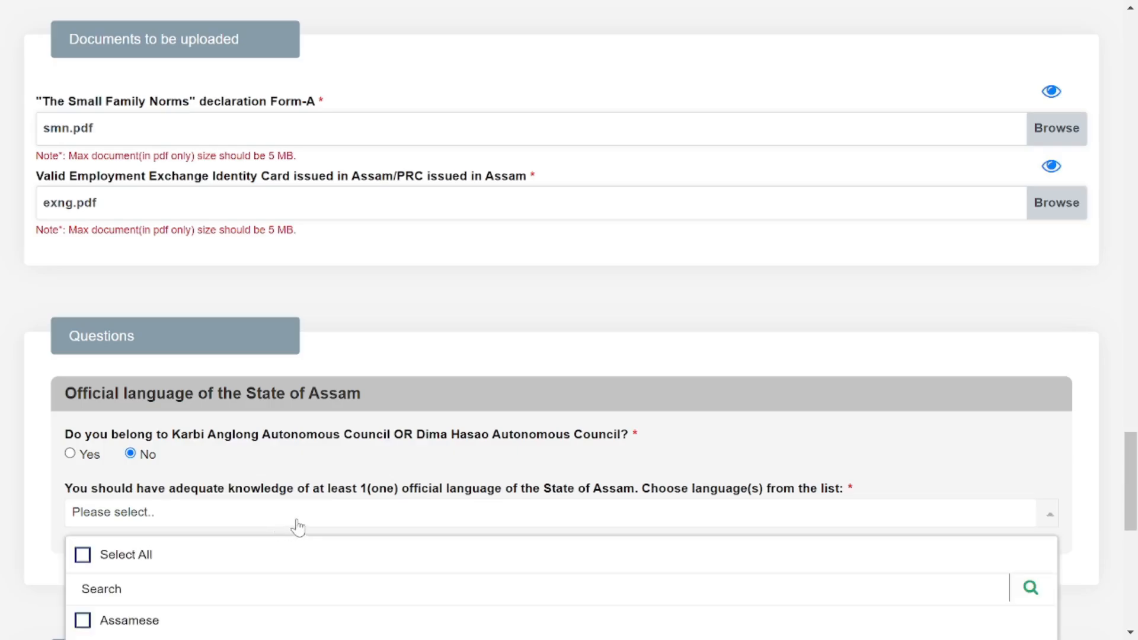
{"action": "scroll", "coordinate": [1131, 449], "scroll_direction": "down", "scroll_amount": 3}
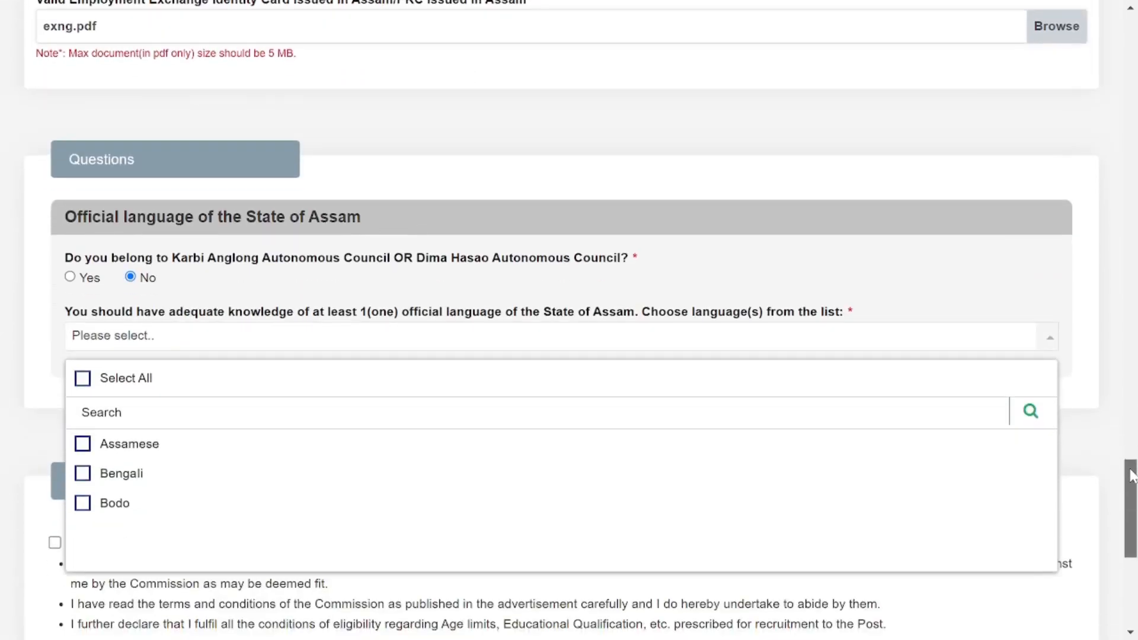
{"action": "left_click", "coordinate": [83, 447]}
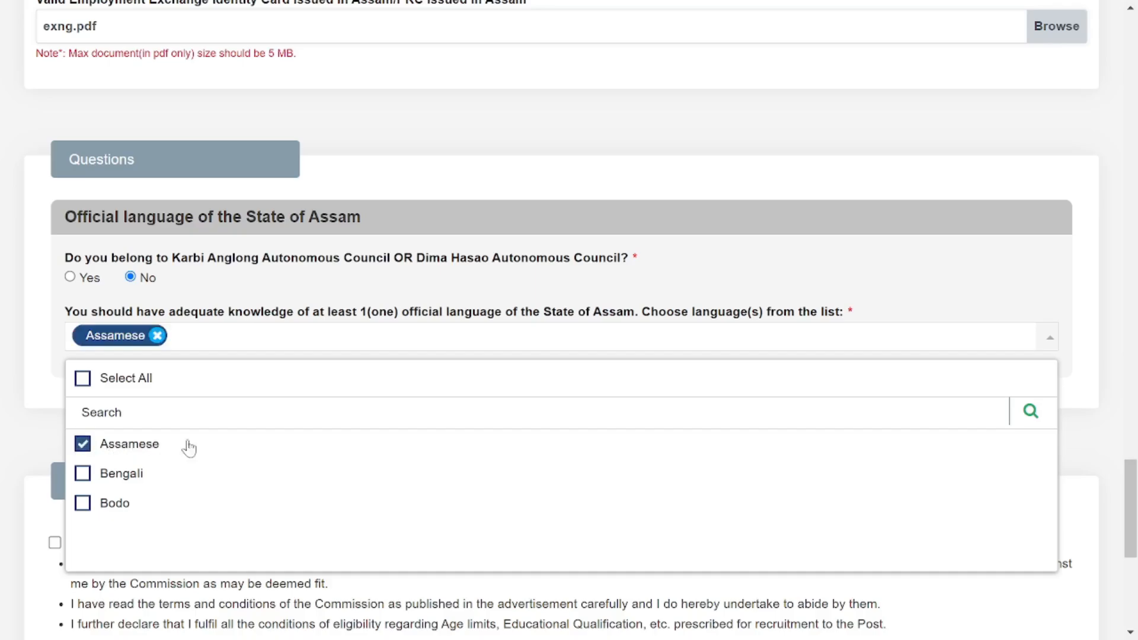
{"action": "left_click", "coordinate": [1093, 290]}
{"action": "scroll", "coordinate": [584, 415], "scroll_direction": "down", "scroll_amount": 7}
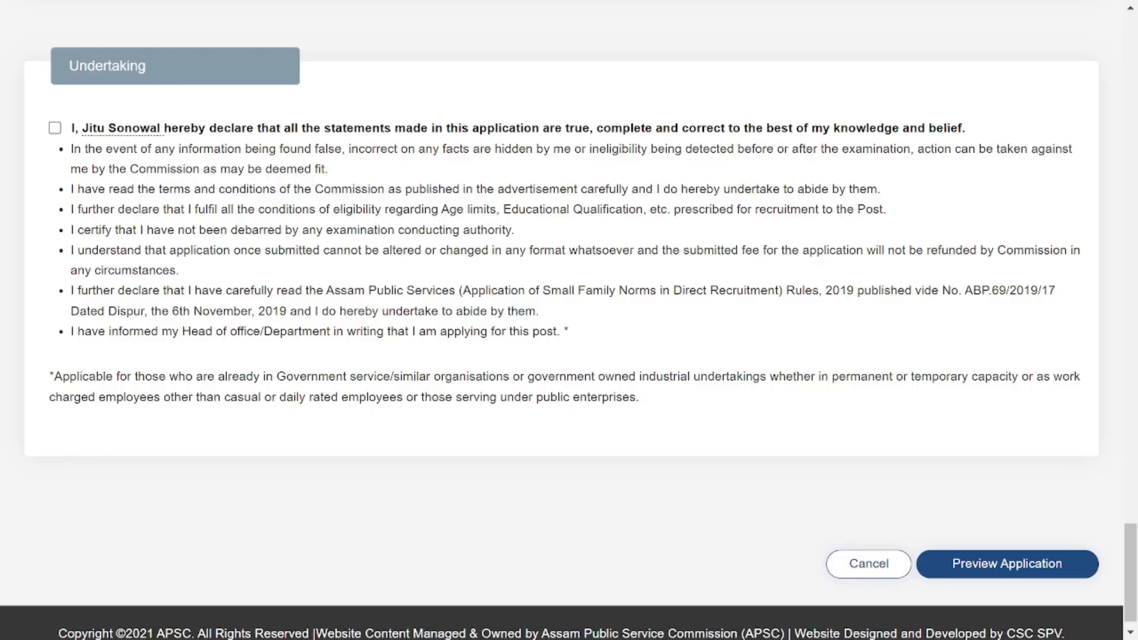
Accept the undertaking, preview the Junior Engineer (Mechanical) application, and confirm its final submission.
{"action": "left_click", "coordinate": [55, 128]}
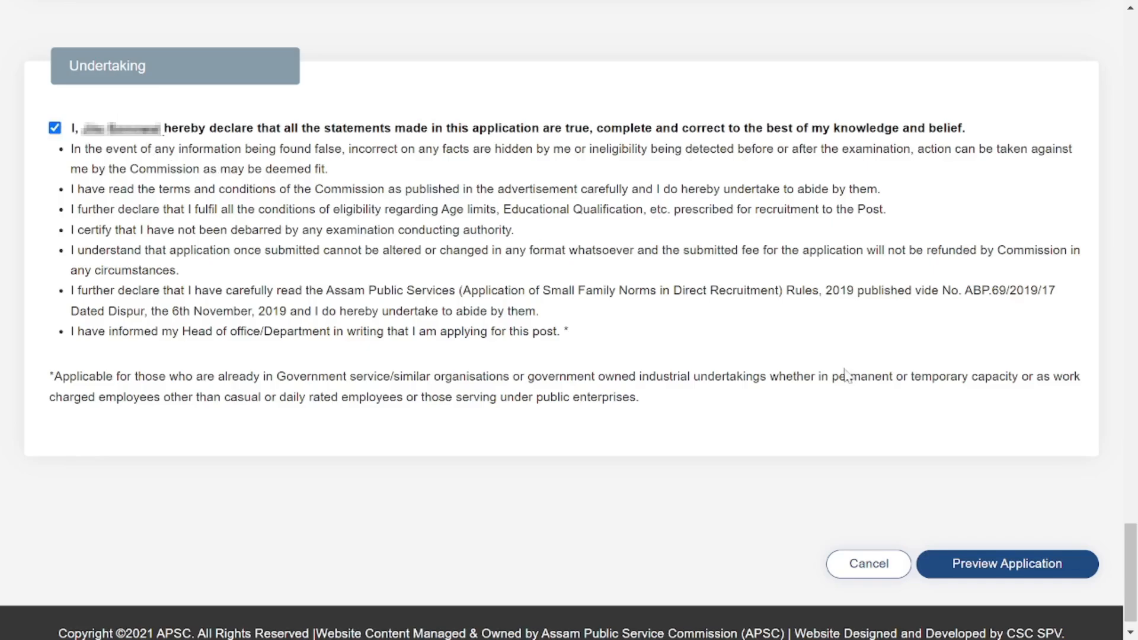
{"action": "left_click", "coordinate": [985, 575]}
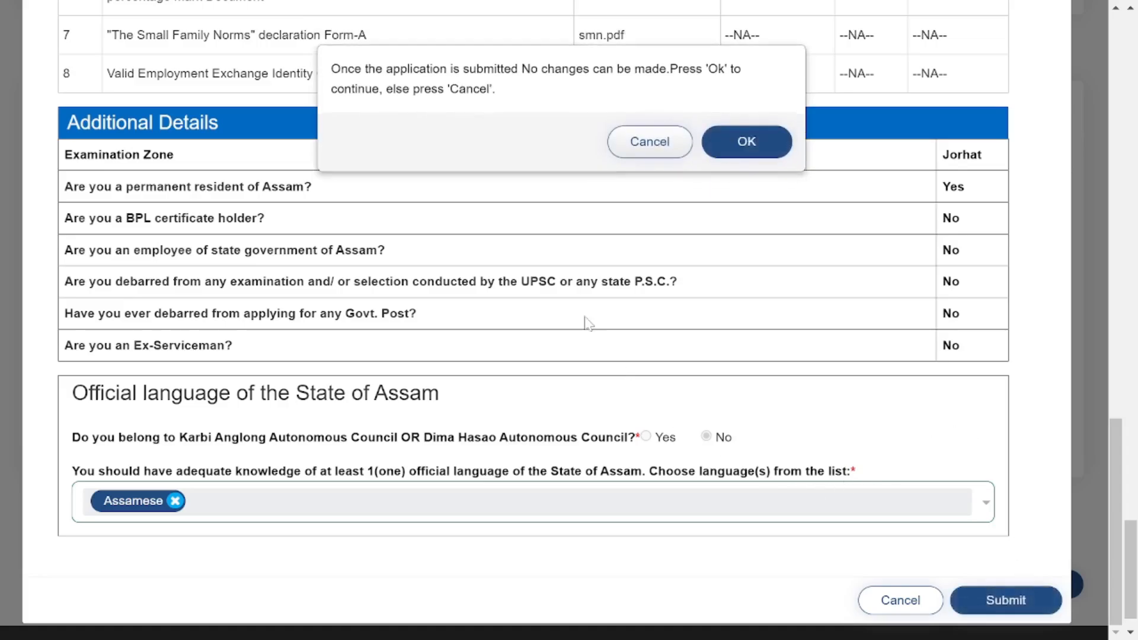
{"action": "left_click", "coordinate": [748, 142]}
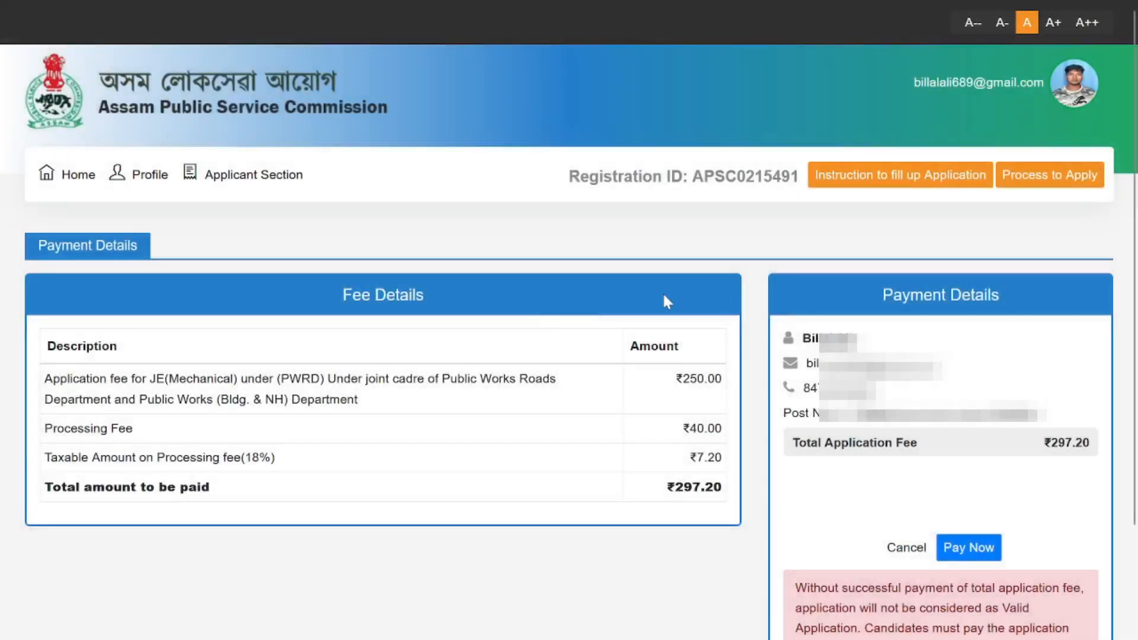
Start paying the ₹297.20 fee with Pay Now and continue to the GRAS payment page.
{"action": "scroll", "coordinate": [1011, 358], "scroll_direction": "down", "scroll_amount": 2}
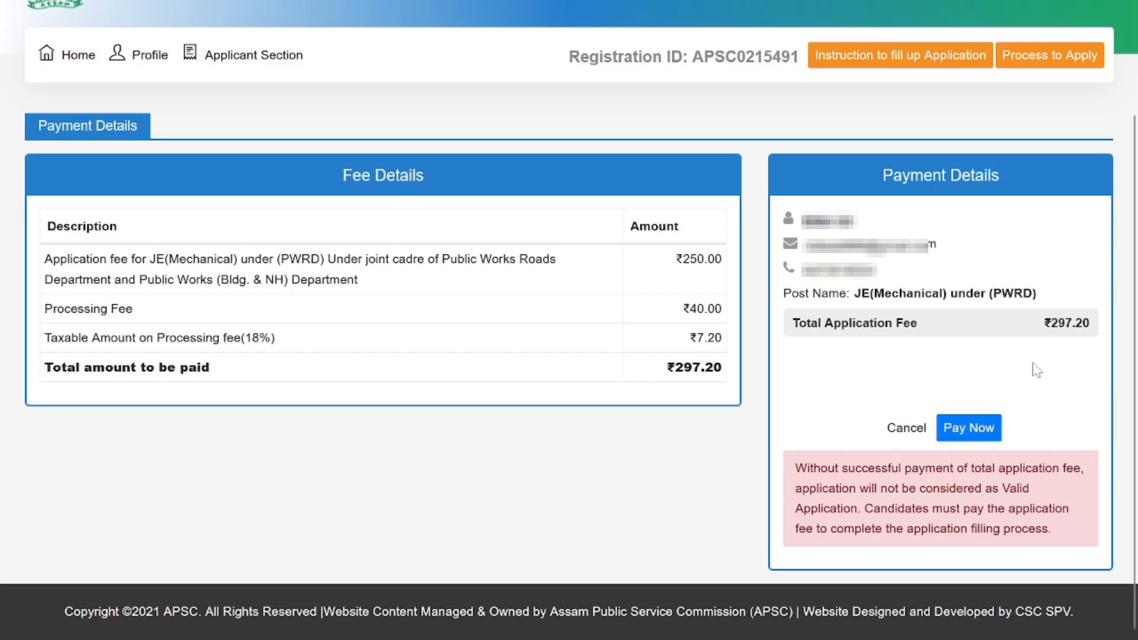
{"action": "left_click", "coordinate": [992, 433]}
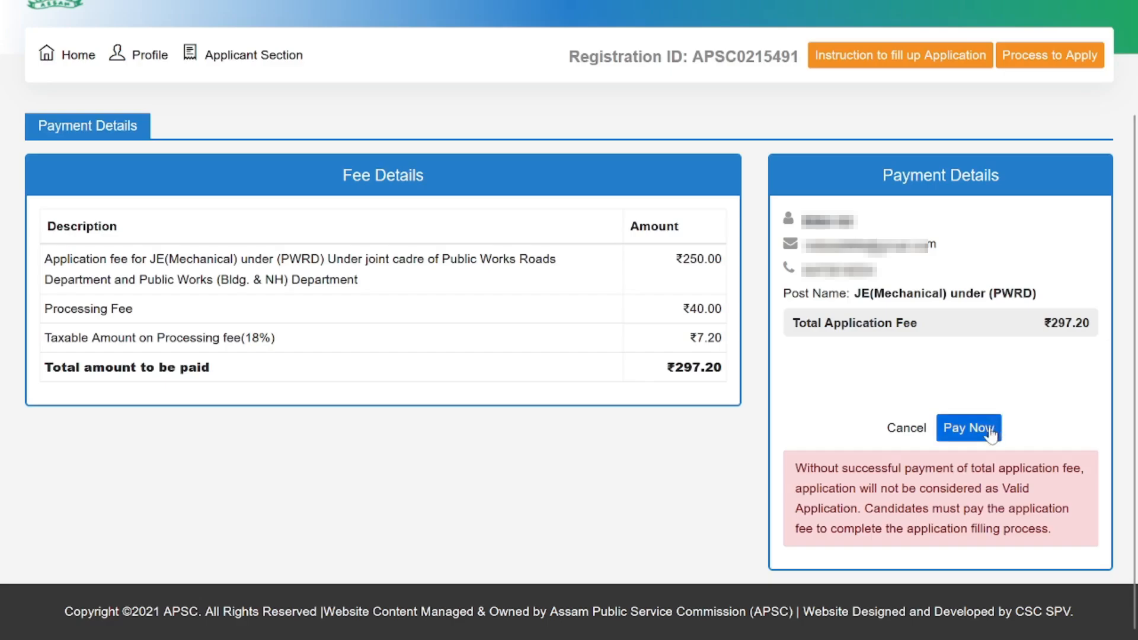
{"action": "left_click", "coordinate": [992, 434]}
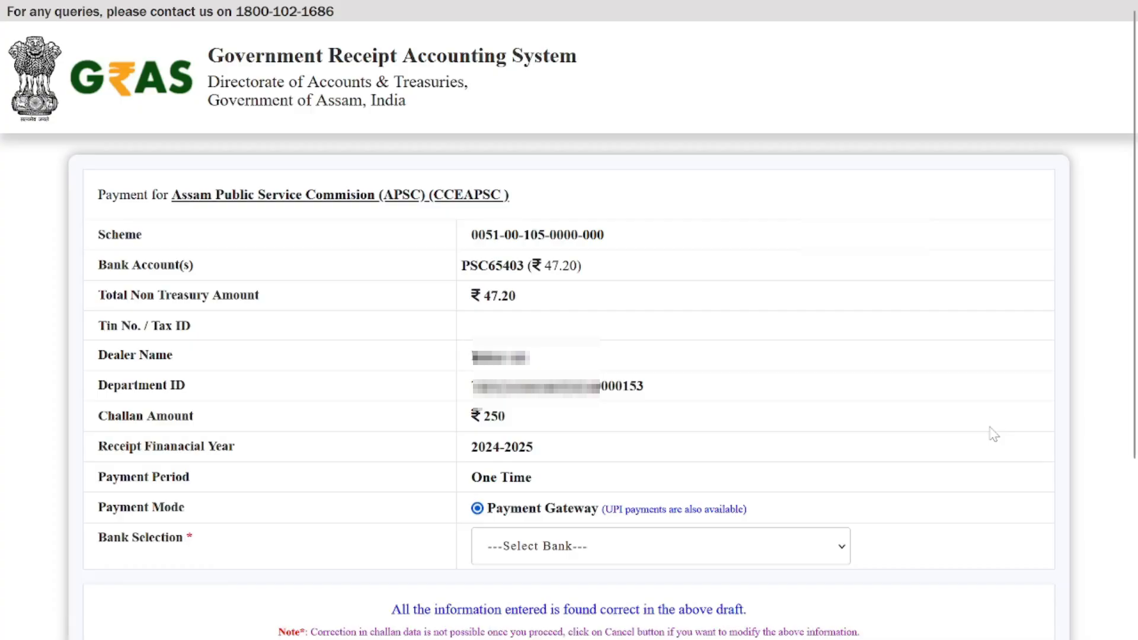
Select AXIS EASYPAY as the bank, agree to the refund terms, and proceed past the GRN alert.
{"action": "left_click", "coordinate": [567, 554]}
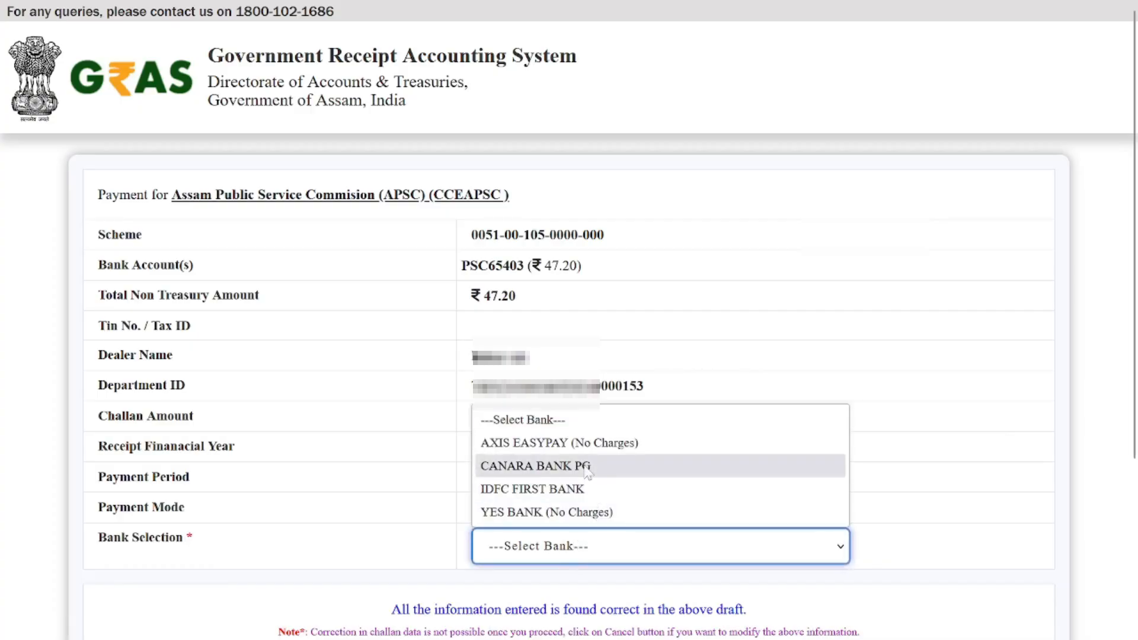
{"action": "left_click", "coordinate": [578, 444]}
{"action": "scroll", "coordinate": [869, 411], "scroll_direction": "down", "scroll_amount": 4}
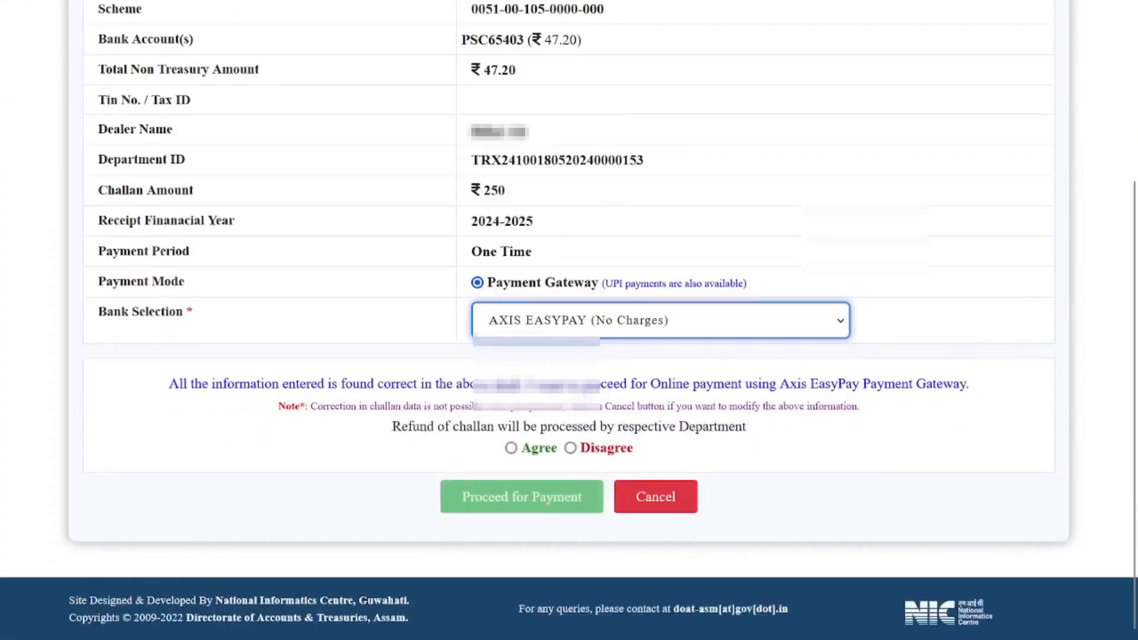
{"action": "left_click", "coordinate": [511, 447]}
{"action": "left_click", "coordinate": [549, 499]}
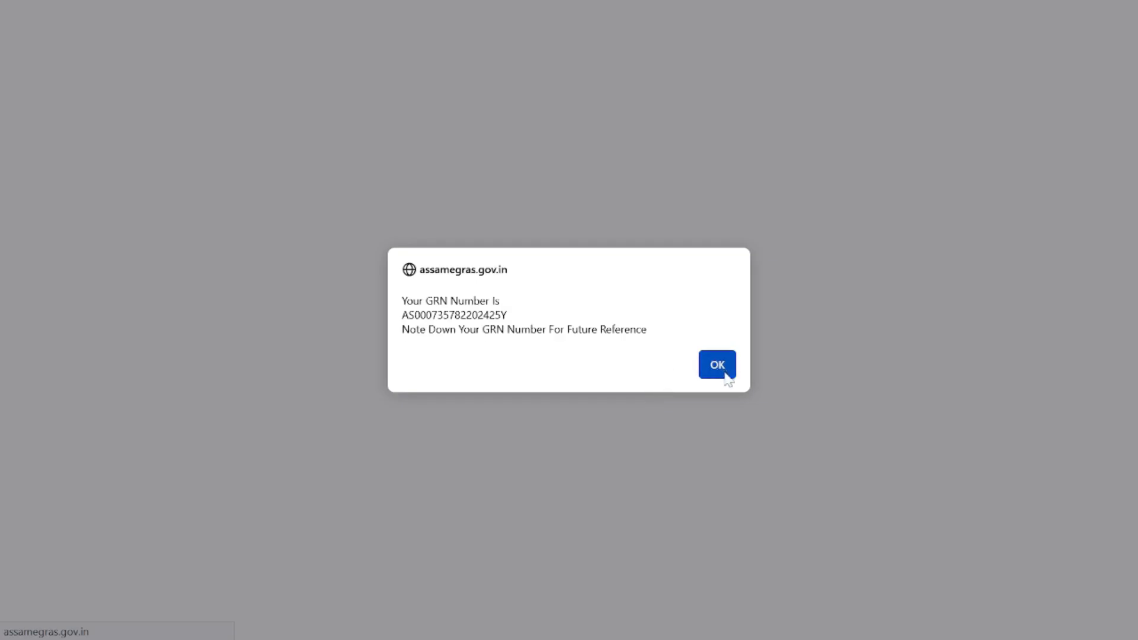
{"action": "left_click", "coordinate": [723, 374]}
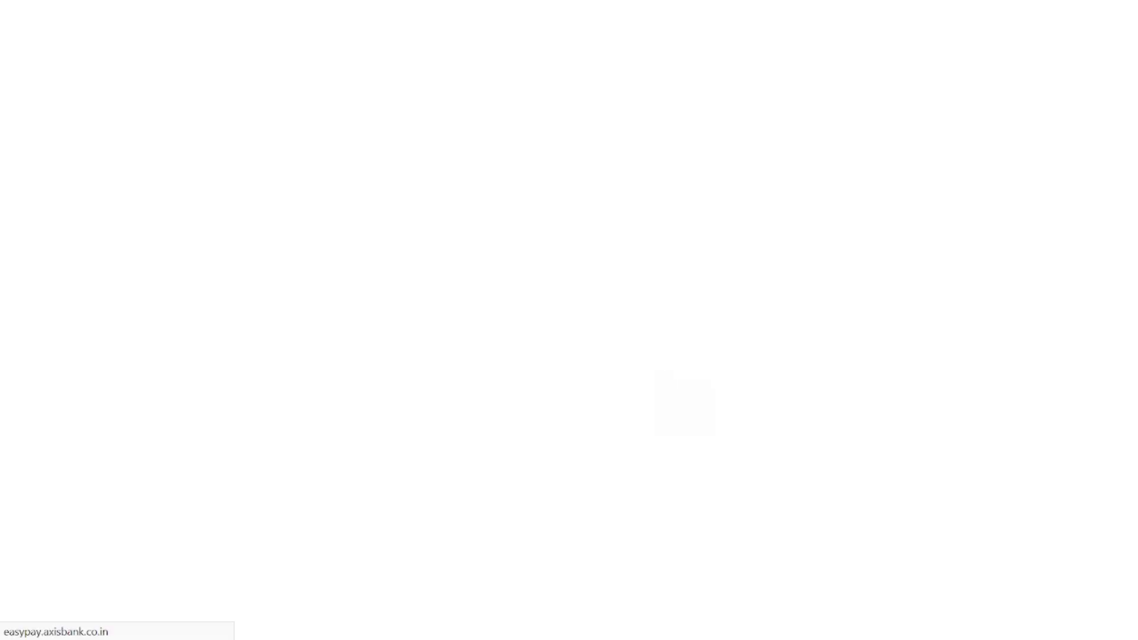
Accept the EasyPay terms and pay the 297.2 fee by UPI with the verification code.
{"action": "scroll", "coordinate": [569, 356], "scroll_direction": "down", "scroll_amount": 4}
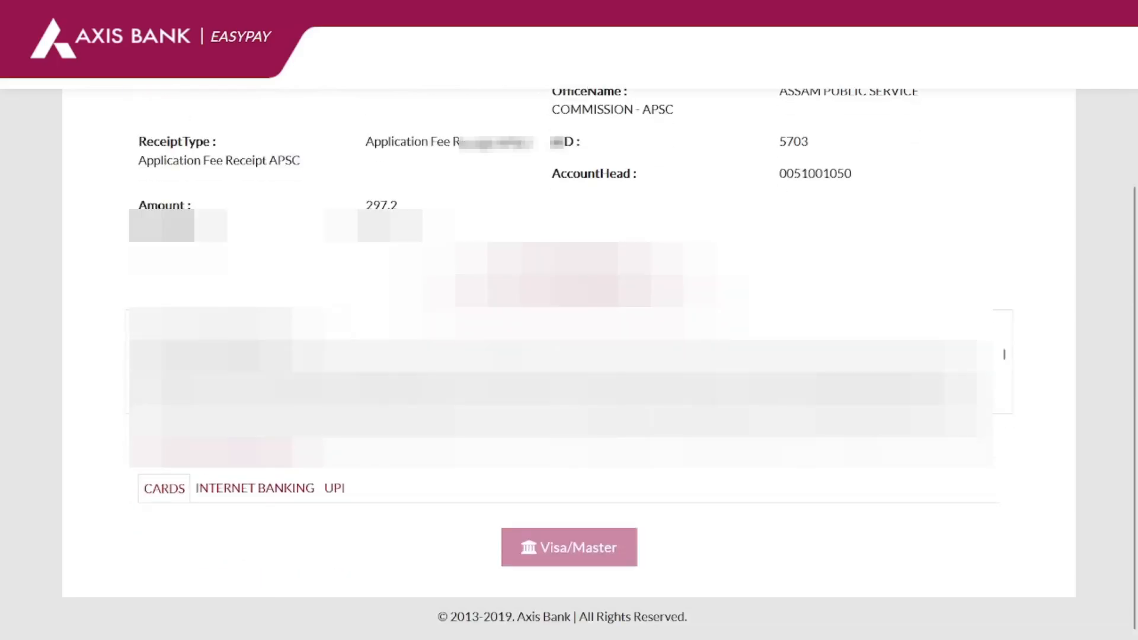
{"action": "left_click", "coordinate": [136, 323]}
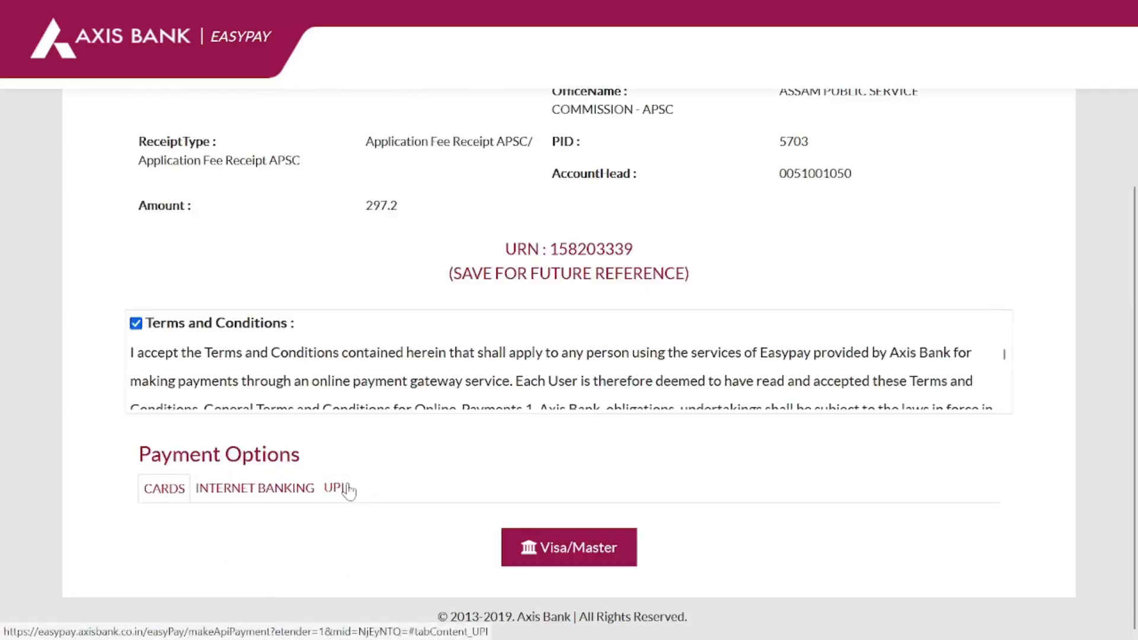
{"action": "left_click", "coordinate": [336, 487]}
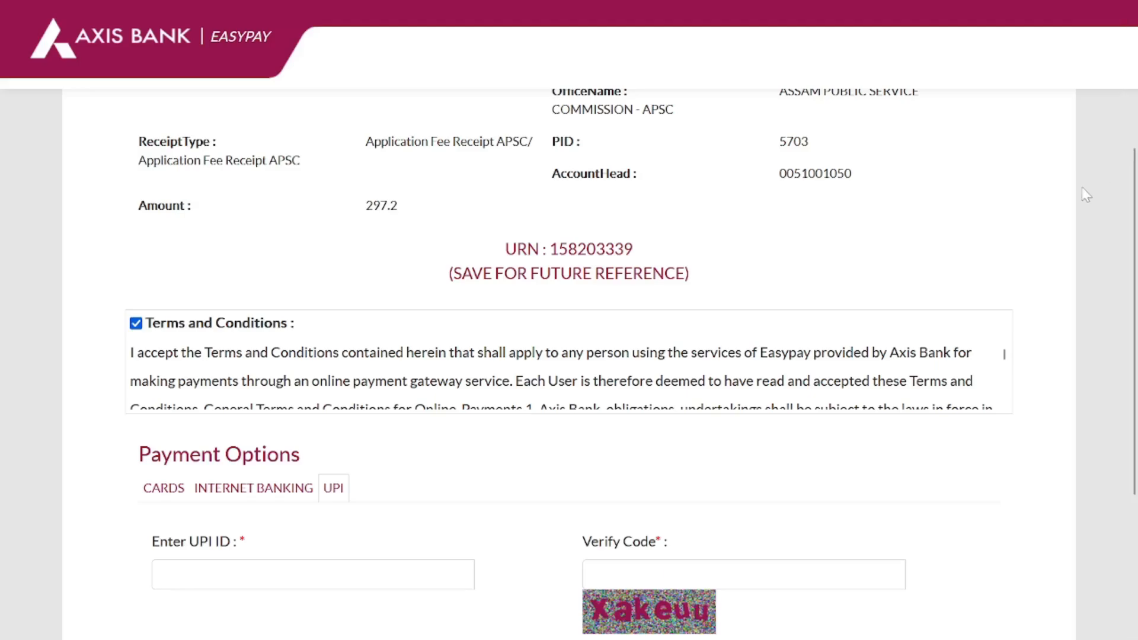
{"action": "scroll", "coordinate": [861, 281], "scroll_direction": "down", "scroll_amount": 4}
{"action": "left_click", "coordinate": [730, 337]}
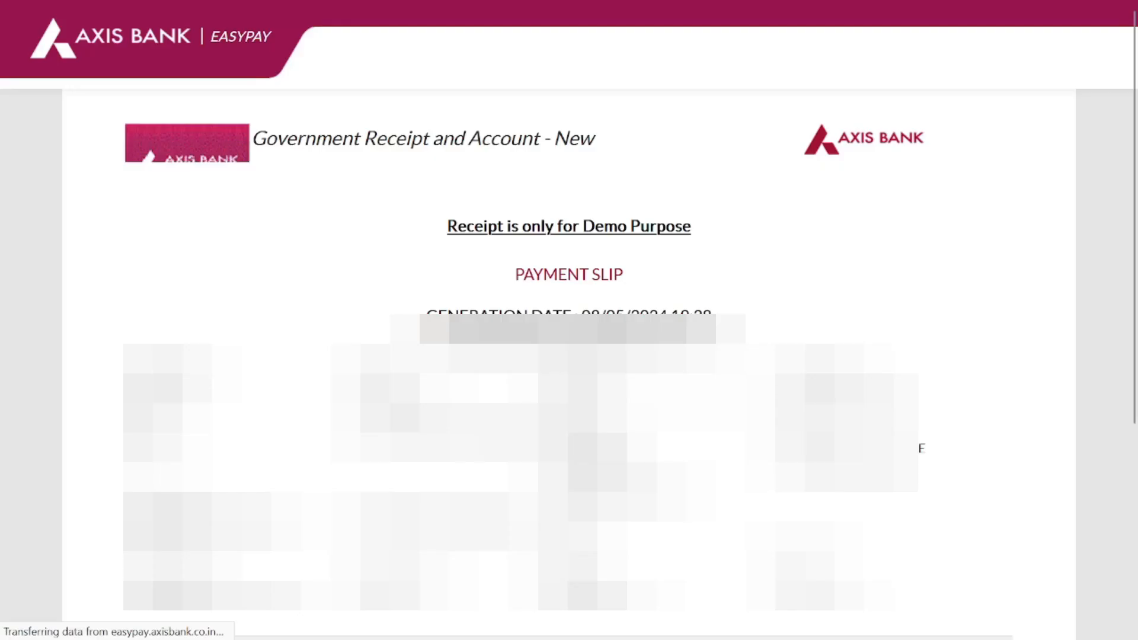
Continue from the 297.2 payment slip to the Government Receipt and Account site.
{"action": "scroll", "coordinate": [569, 364], "scroll_direction": "down", "scroll_amount": 5}
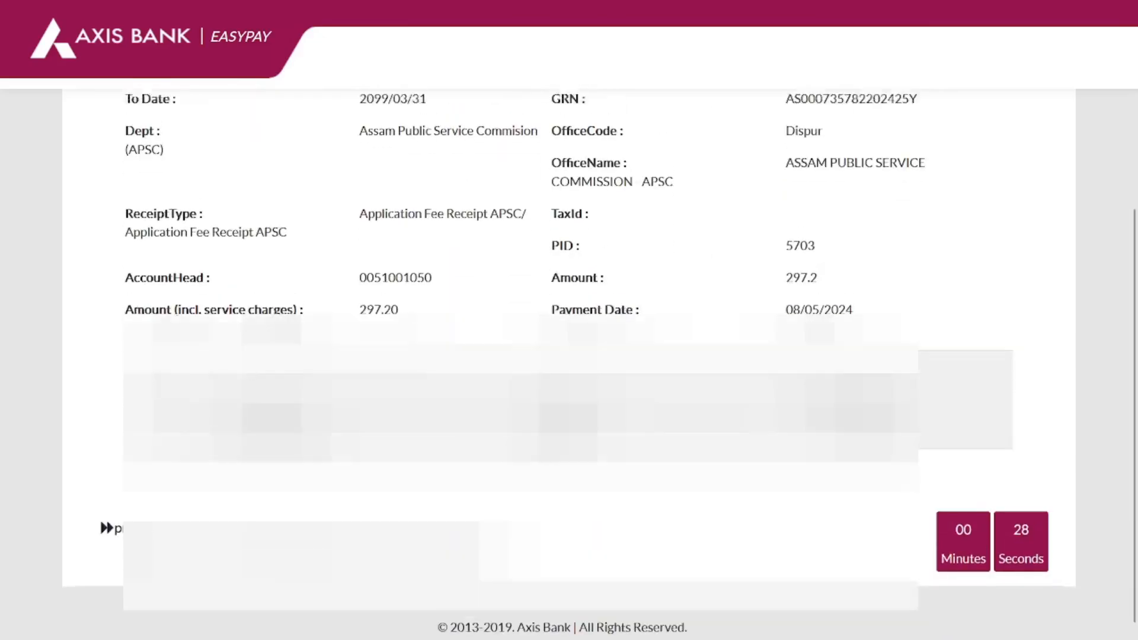
{"action": "scroll", "coordinate": [569, 363], "scroll_direction": "up", "scroll_amount": 5}
{"action": "scroll", "coordinate": [569, 364], "scroll_direction": "down", "scroll_amount": 5}
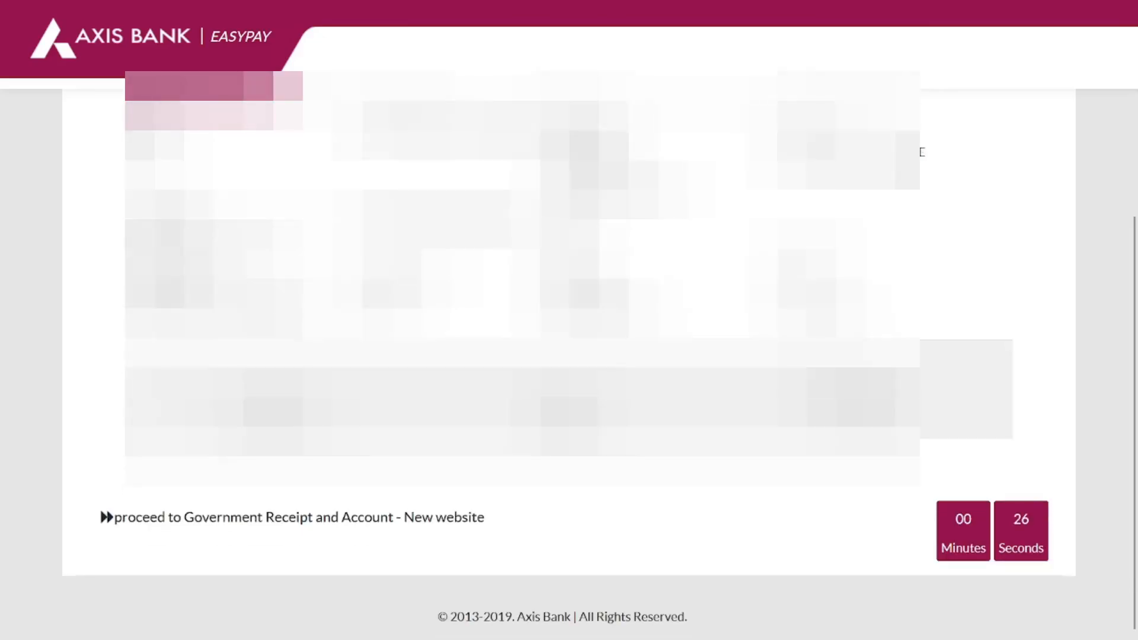
{"action": "left_click", "coordinate": [299, 515]}
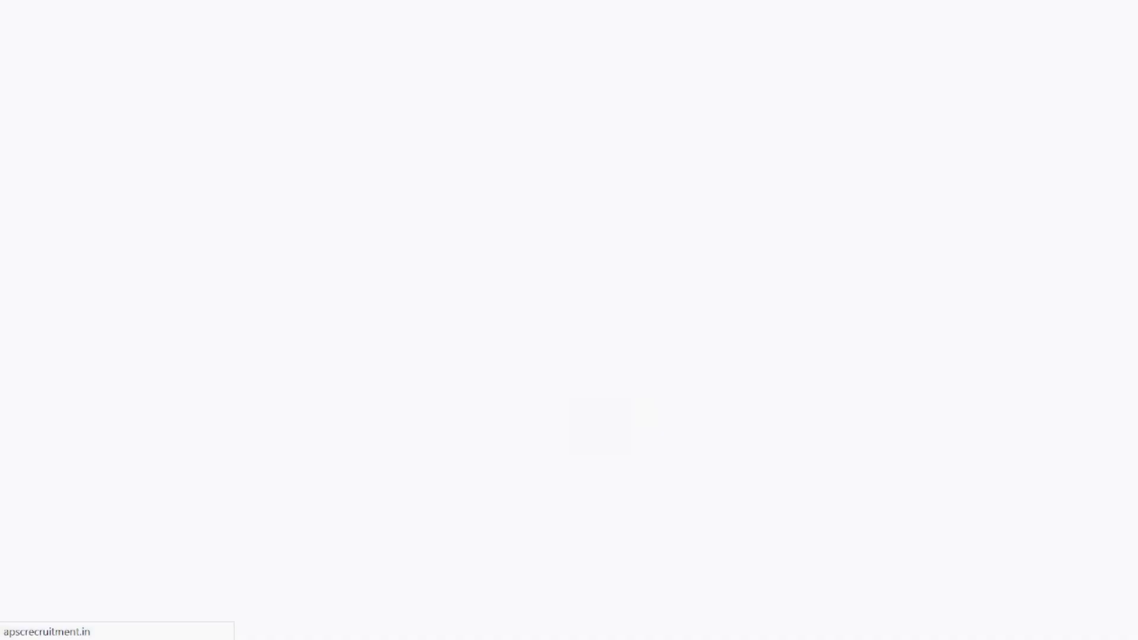
View the application under Applicant Section > My Applications and confirm the 297.2 fee shows Paid on 08/05/2024.
{"action": "scroll", "coordinate": [305, 297], "scroll_direction": "down", "scroll_amount": 8}
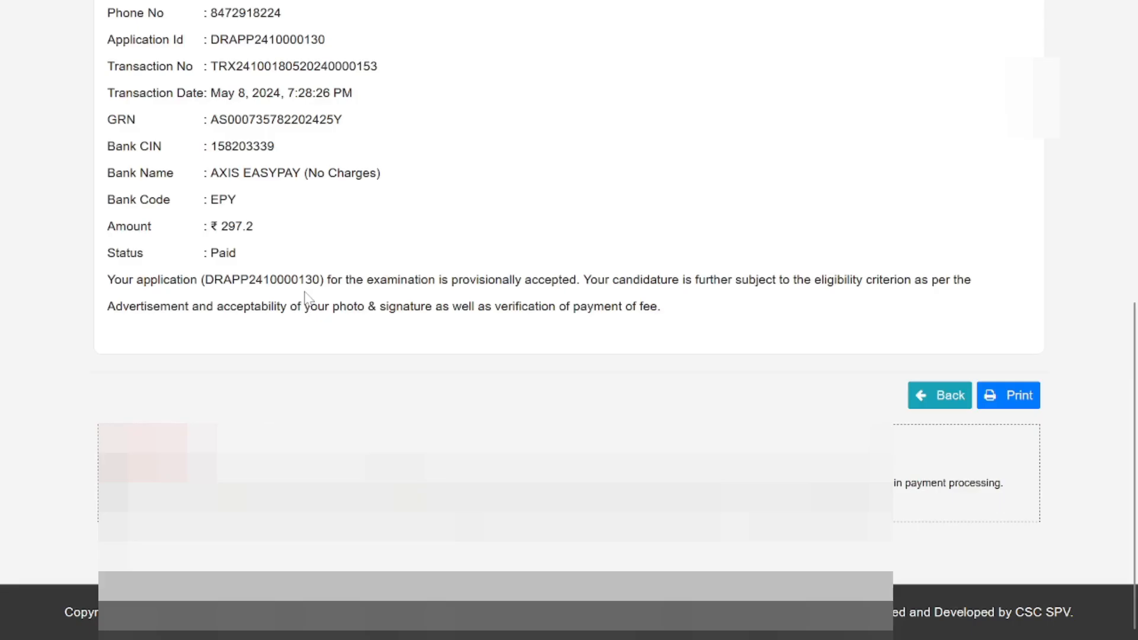
{"action": "scroll", "coordinate": [305, 295], "scroll_direction": "up", "scroll_amount": 8}
{"action": "left_click", "coordinate": [265, 190]}
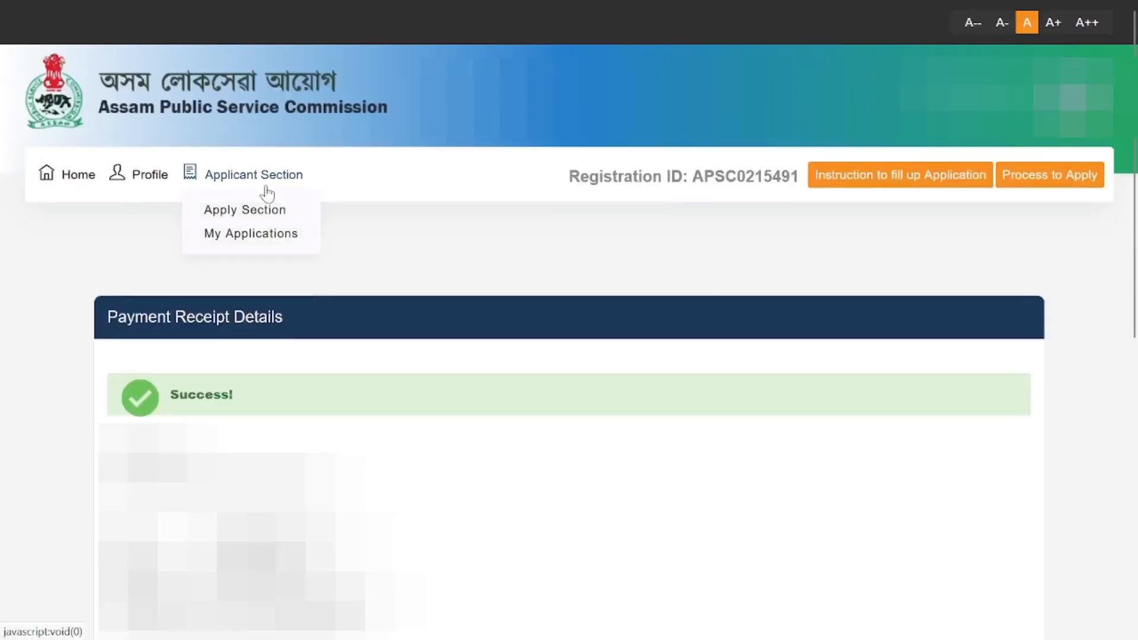
{"action": "left_click", "coordinate": [249, 235]}
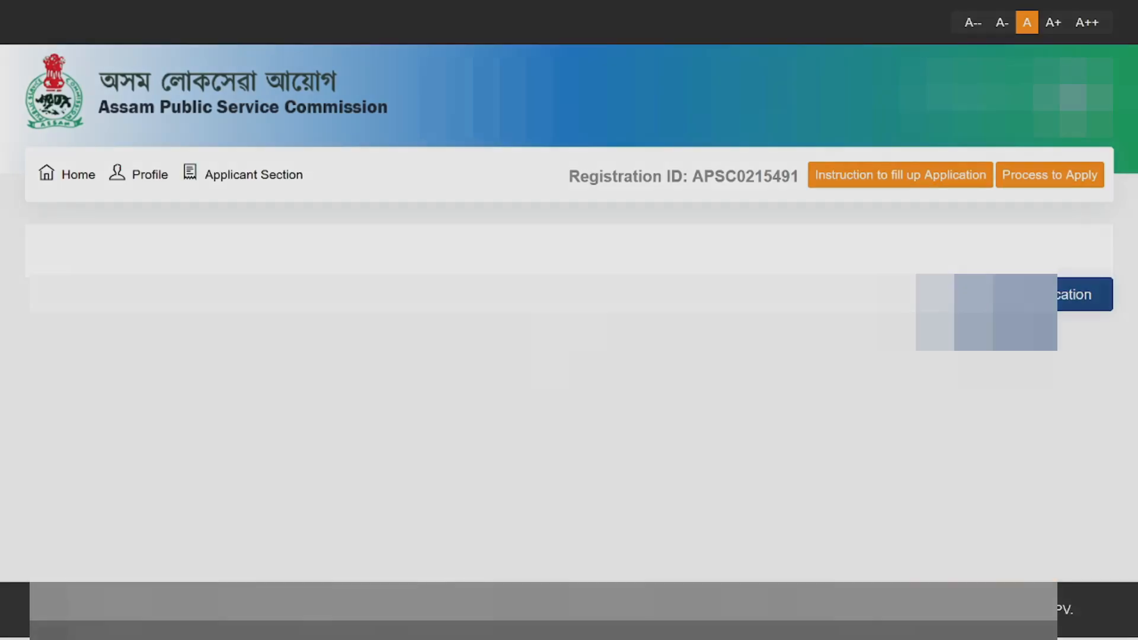
{"action": "scroll", "coordinate": [569, 355], "scroll_direction": "down", "scroll_amount": 5}
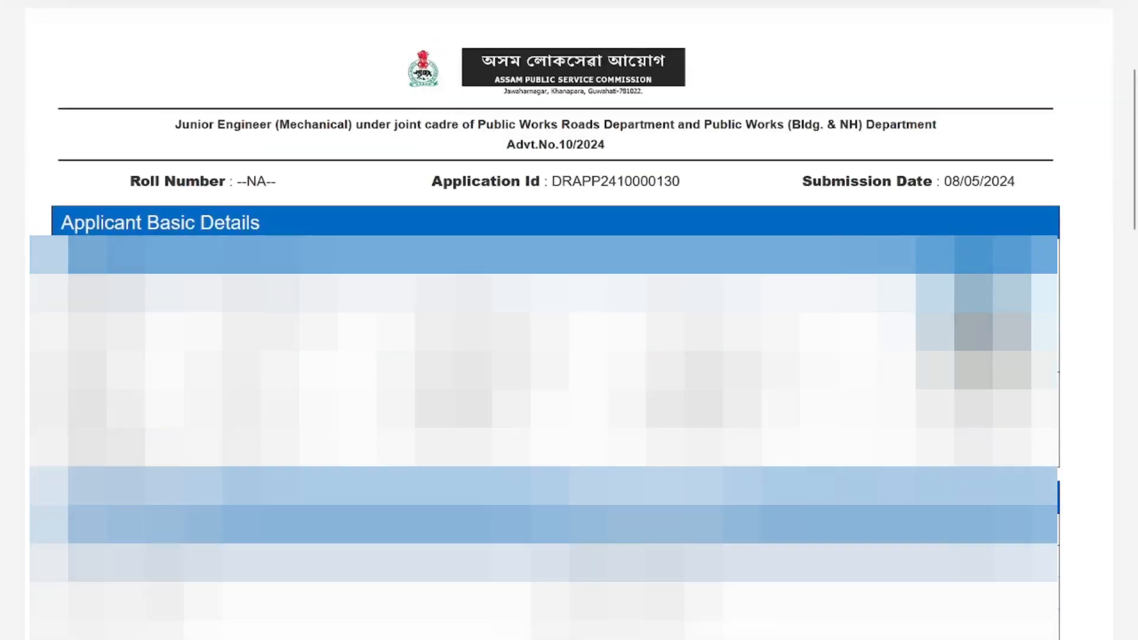
{"action": "scroll", "coordinate": [569, 320], "scroll_direction": "down", "scroll_amount": 20}
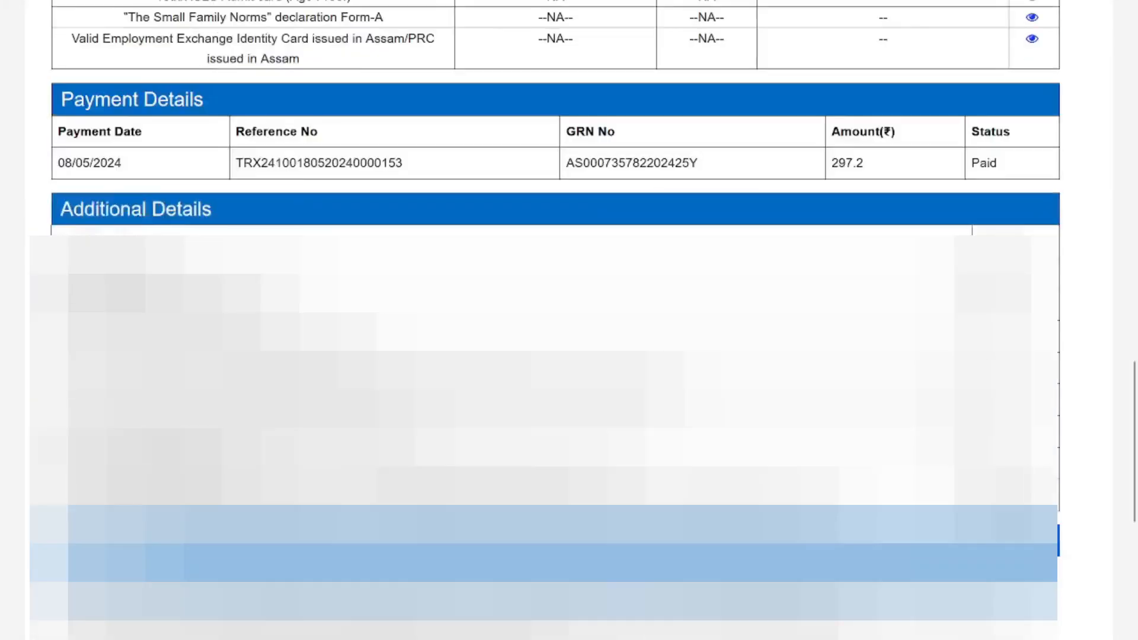
{"action": "scroll", "coordinate": [568, 320], "scroll_direction": "up", "scroll_amount": 20}
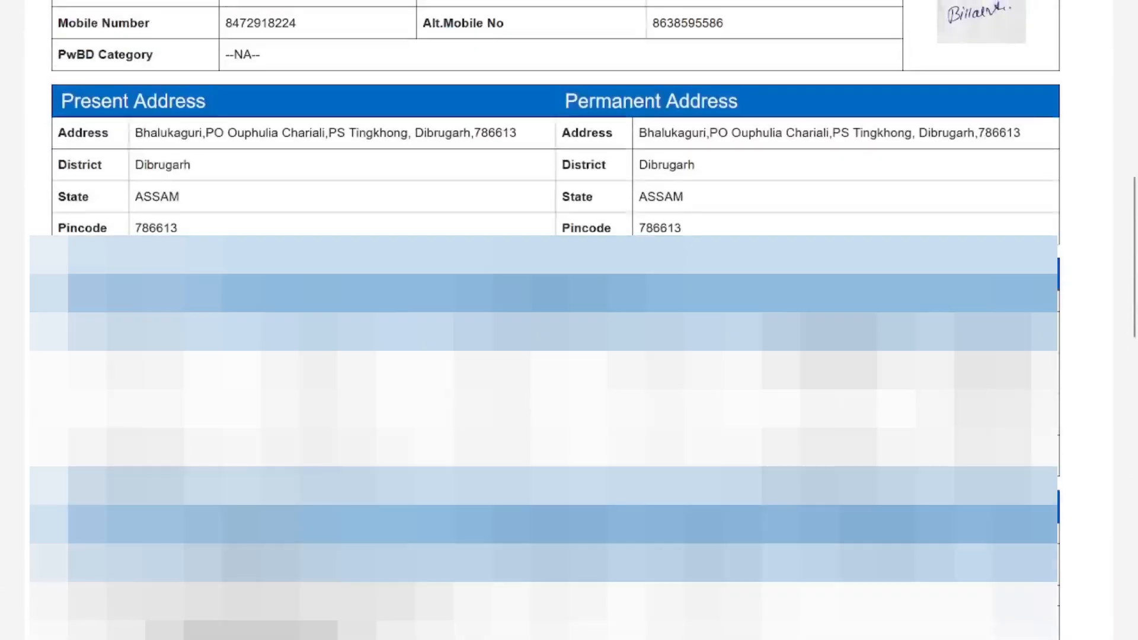